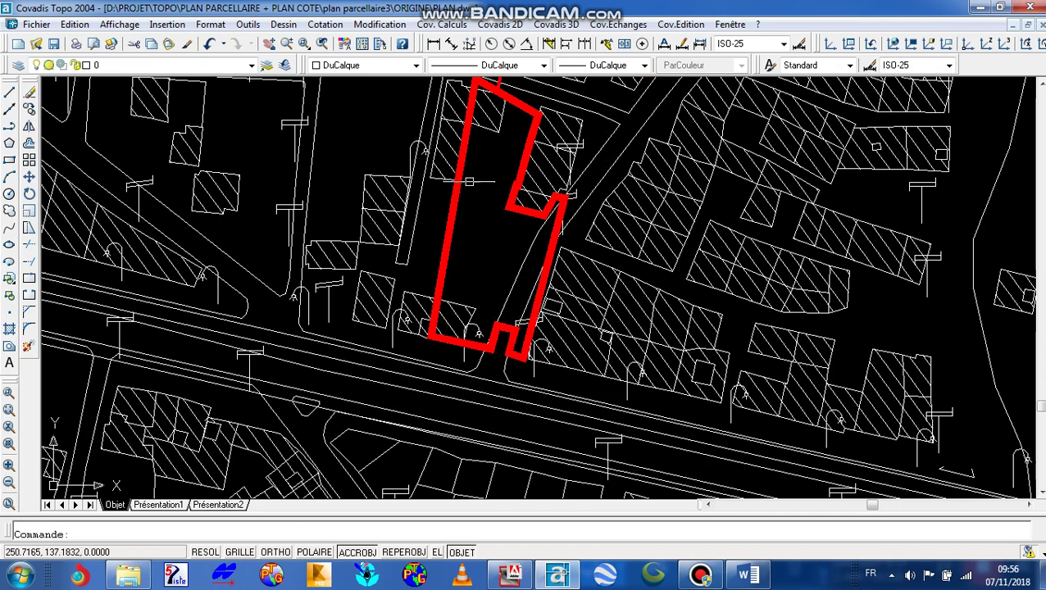
Bring up the Dessin1 survey drawing and examine its surveyed points, buildings, road and street labels.
{"action": "left_click", "coordinate": [730, 24]}
{"action": "left_click", "coordinate": [678, 174]}
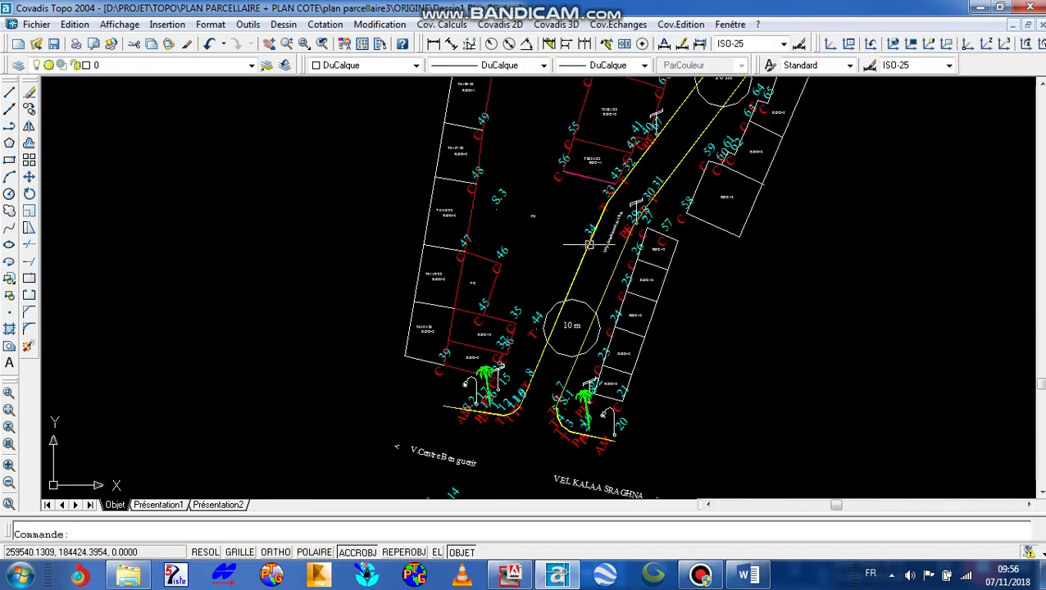
{"action": "scroll", "coordinate": [637, 190], "scroll_direction": "up", "scroll_amount": 3}
{"action": "scroll", "coordinate": [637, 190], "scroll_direction": "down", "scroll_amount": 1}
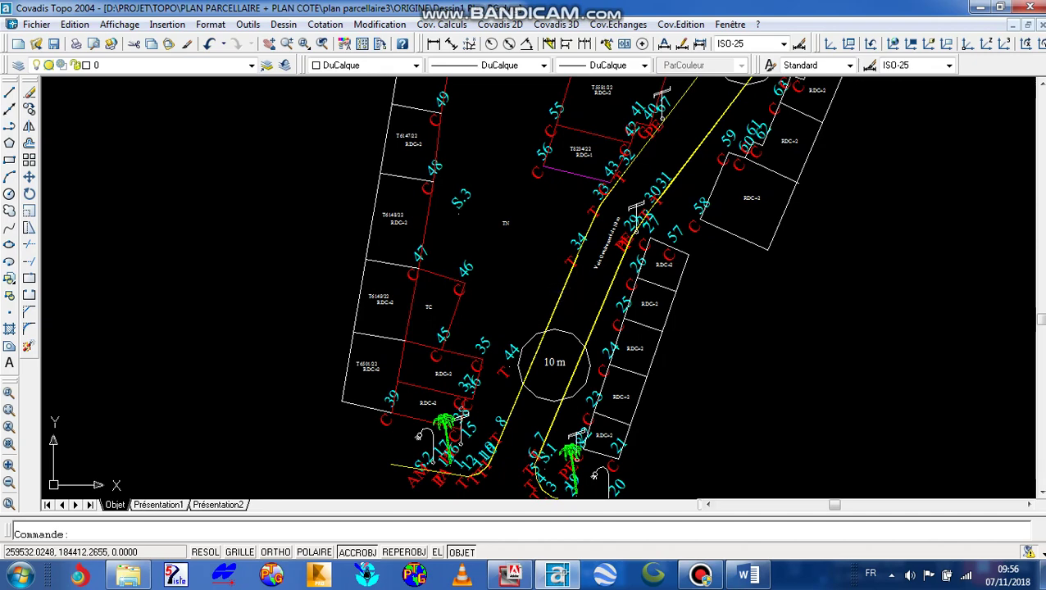
{"action": "scroll", "coordinate": [510, 376], "scroll_direction": "up", "scroll_amount": 2}
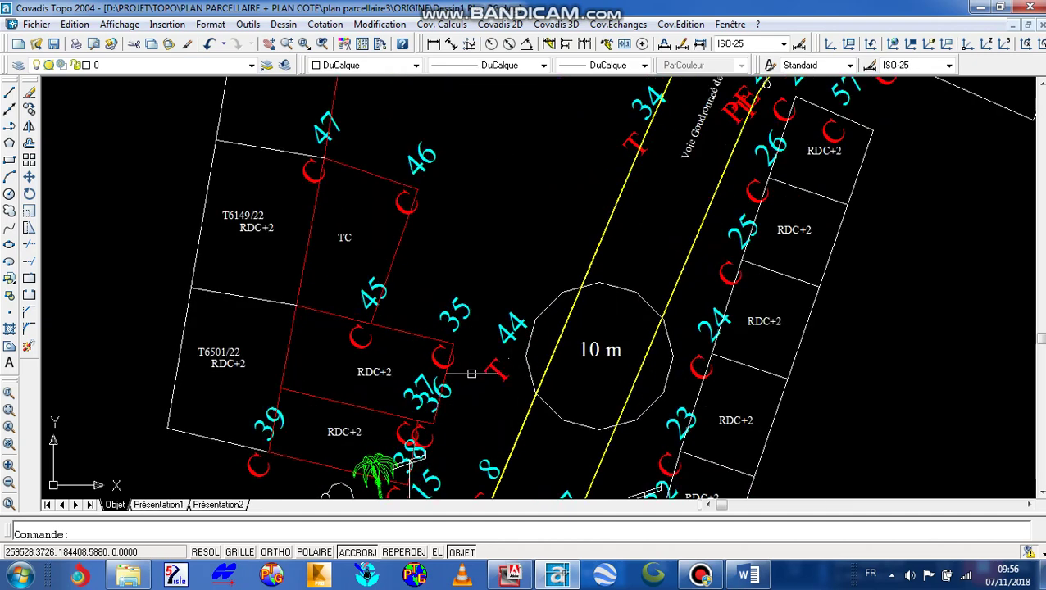
{"action": "scroll", "coordinate": [603, 149], "scroll_direction": "down", "scroll_amount": 3}
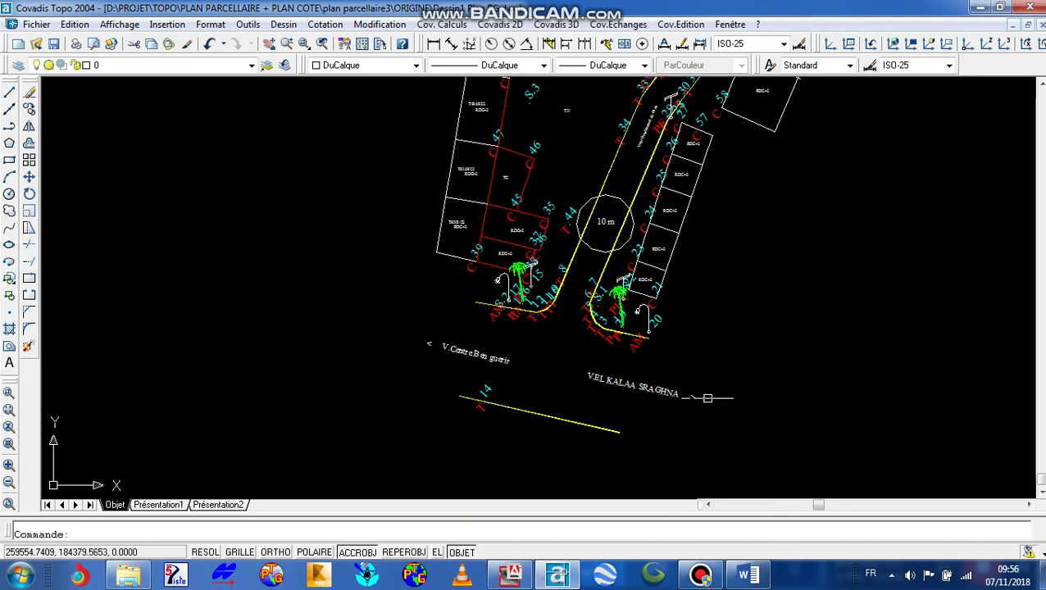
{"action": "scroll", "coordinate": [732, 408], "scroll_direction": "down", "scroll_amount": 3}
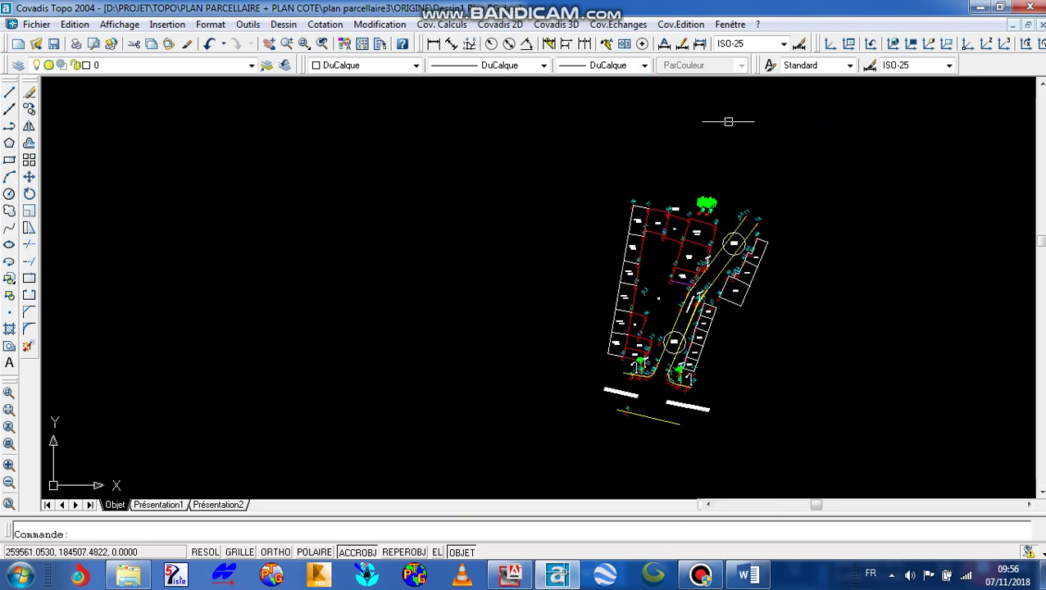
Bring up the PLAN PARCELLAIRE drawing and inspect the red parcel boundary, neighbouring titles, hatched buildings and road labels.
{"action": "left_click", "coordinate": [730, 24]}
{"action": "left_click", "coordinate": [637, 155]}
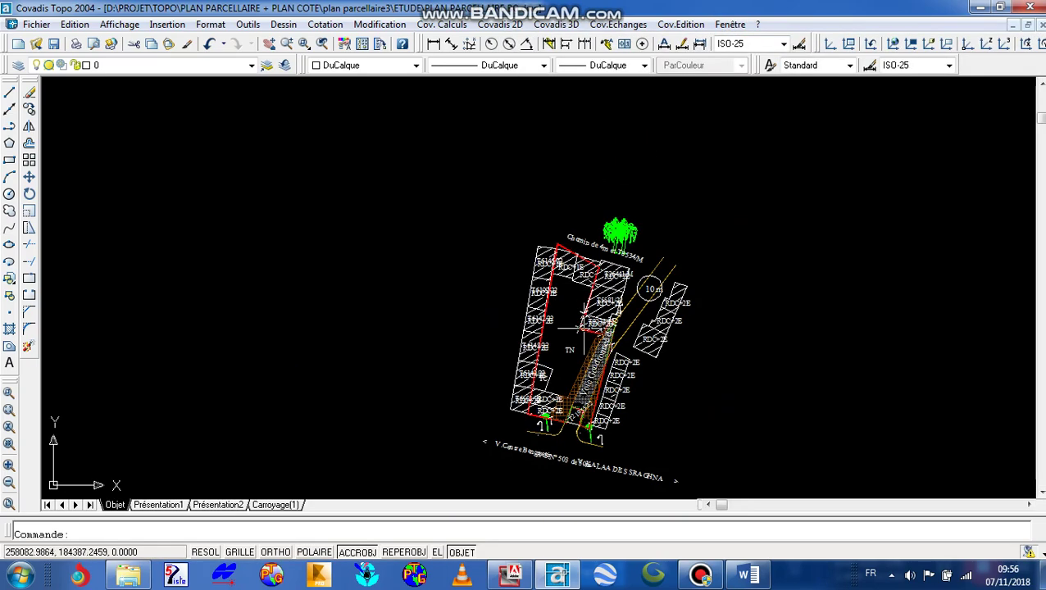
{"action": "scroll", "coordinate": [598, 360], "scroll_direction": "up", "scroll_amount": 5}
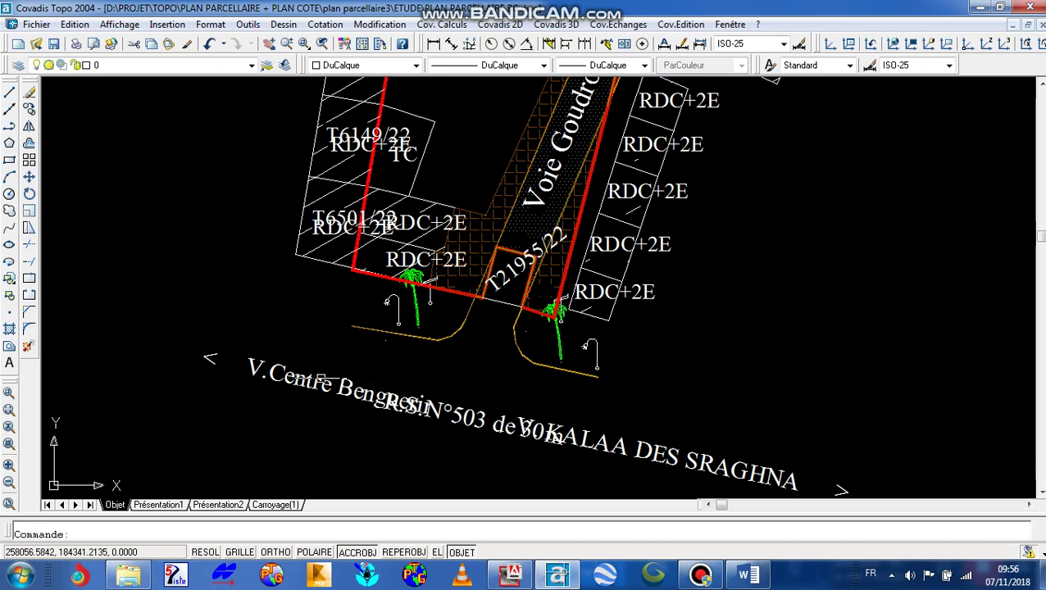
{"action": "scroll", "coordinate": [592, 447], "scroll_direction": "down", "scroll_amount": 4}
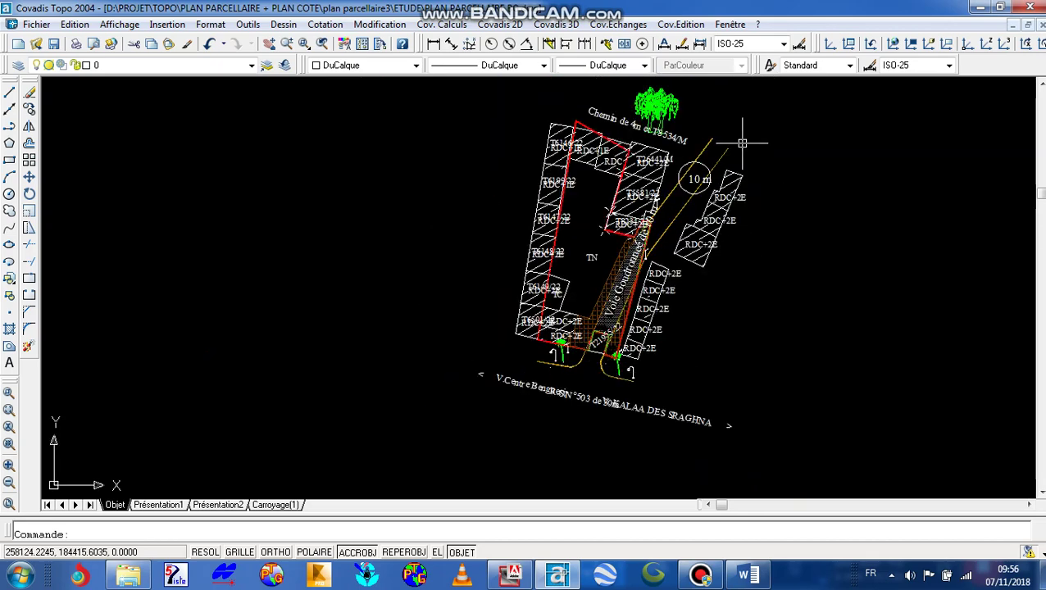
{"action": "scroll", "coordinate": [737, 143], "scroll_direction": "up", "scroll_amount": 2}
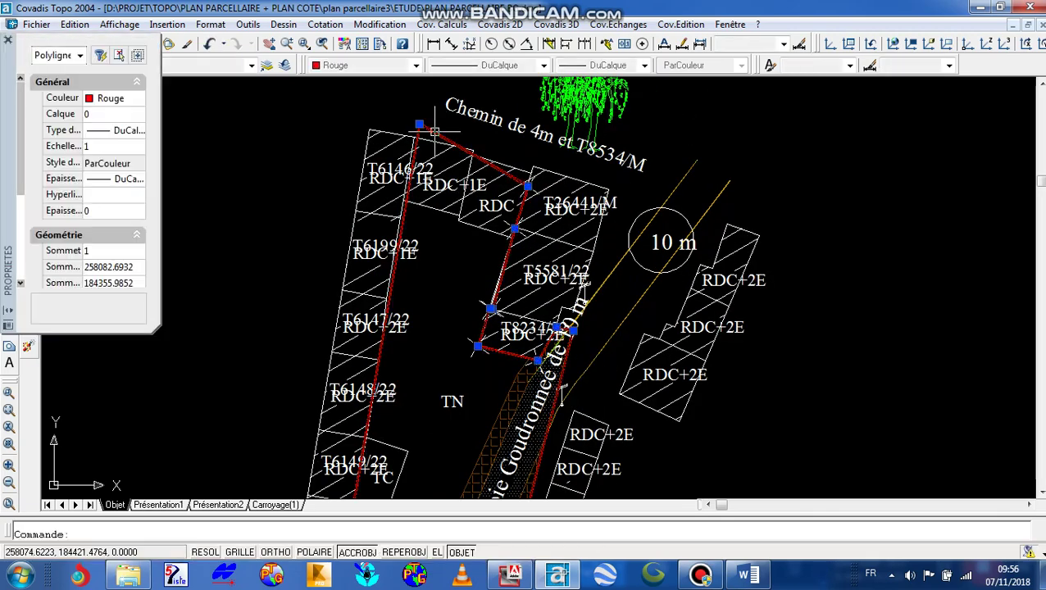
Check the area of the red parcel boundary polyline in its properties.
{"action": "double_click", "coordinate": [435, 132]}
{"action": "left_click_drag", "start_coordinate": [24, 161], "coordinate": [27, 264]}
{"action": "left_click", "coordinate": [52, 219]}
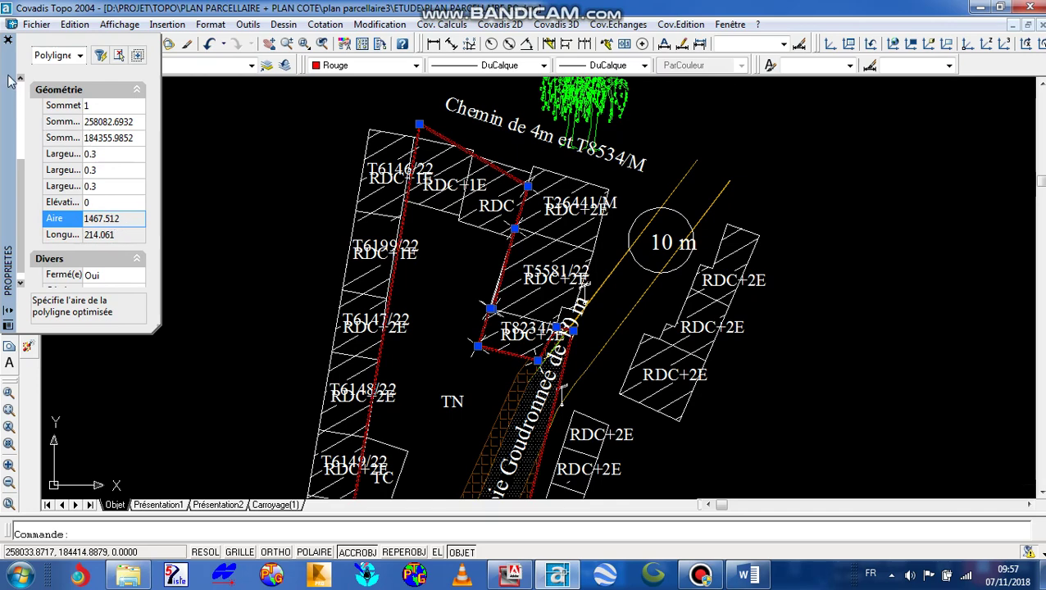
{"action": "left_click", "coordinate": [7, 41]}
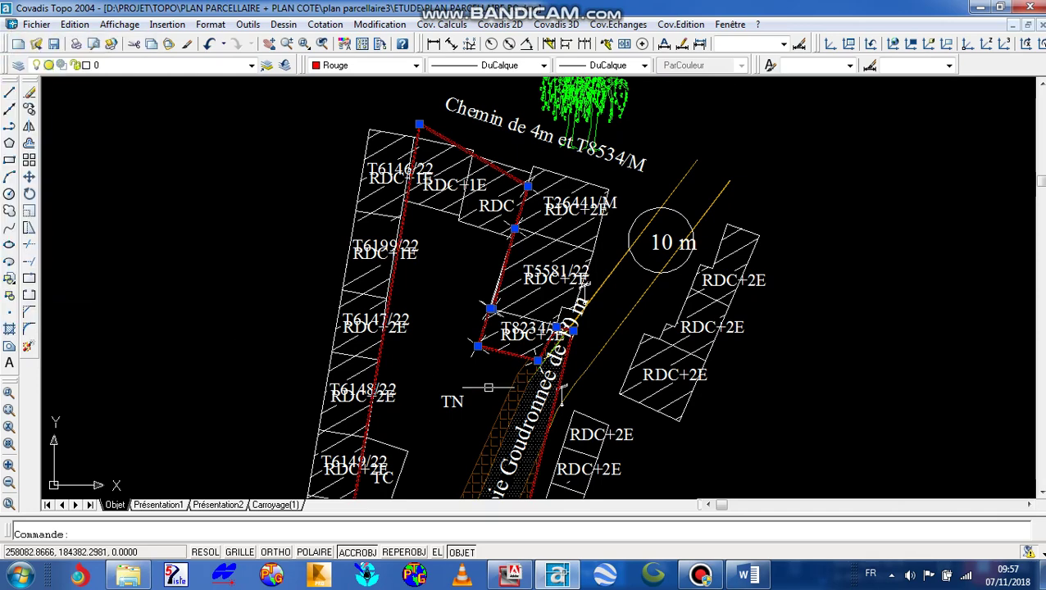
Switch to the Word report and highlight the 150 m2 to 1500 m2 row with scale 1/200 in the urban scale table.
{"action": "left_click", "coordinate": [747, 577]}
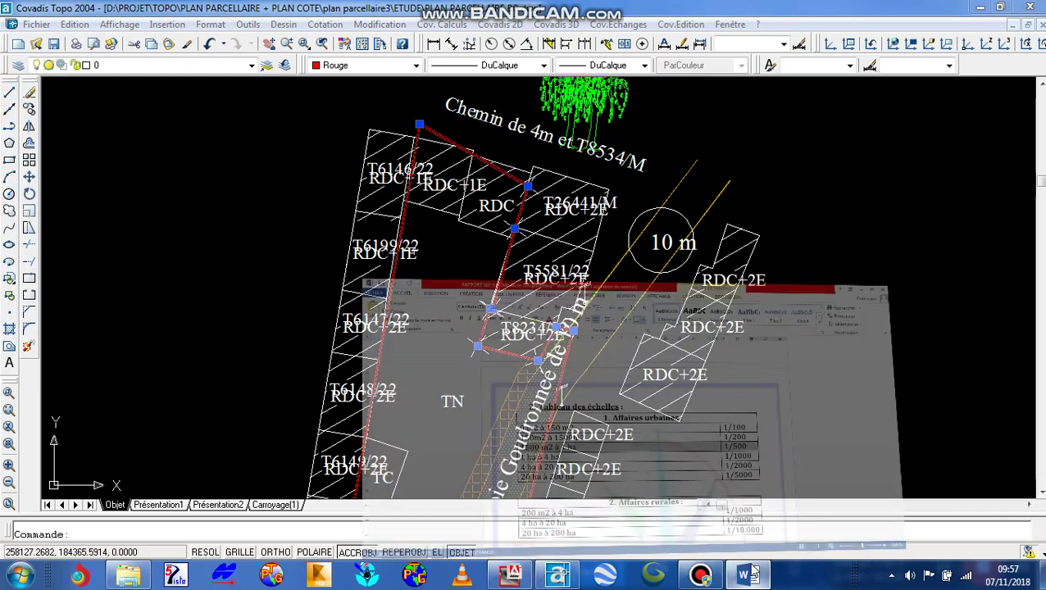
{"action": "left_click", "coordinate": [417, 308]}
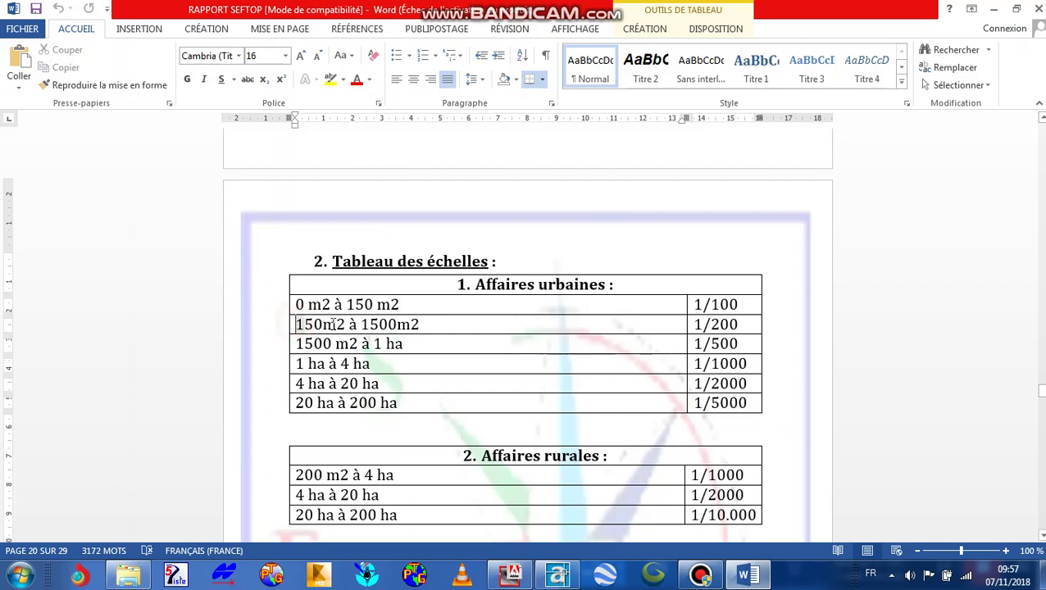
{"action": "left_click_drag", "start_coordinate": [333, 325], "coordinate": [715, 325]}
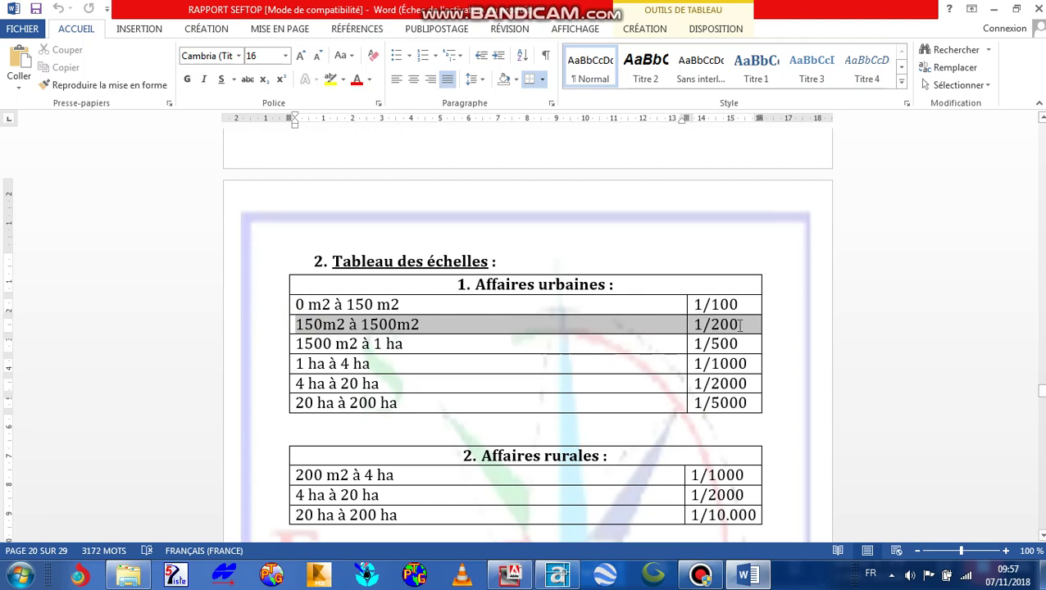
Look back at the parcel in Covadis, then highlight the 1500 m2 to 1 ha row with scale 1/500 in Word's urban table.
{"action": "left_click", "coordinate": [552, 580]}
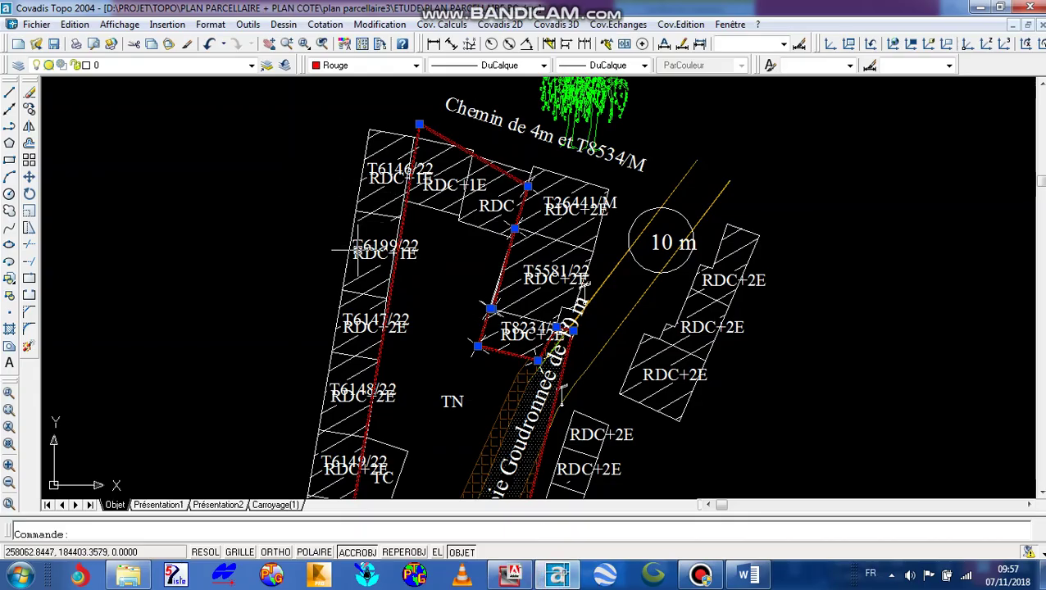
{"action": "left_click", "coordinate": [747, 577]}
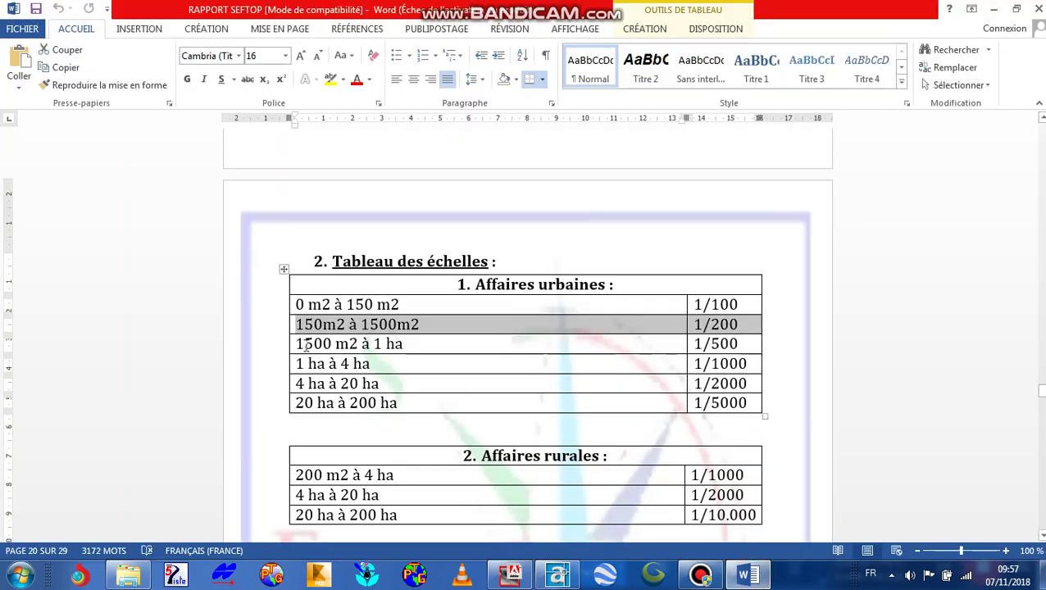
{"action": "left_click_drag", "start_coordinate": [298, 343], "coordinate": [436, 343]}
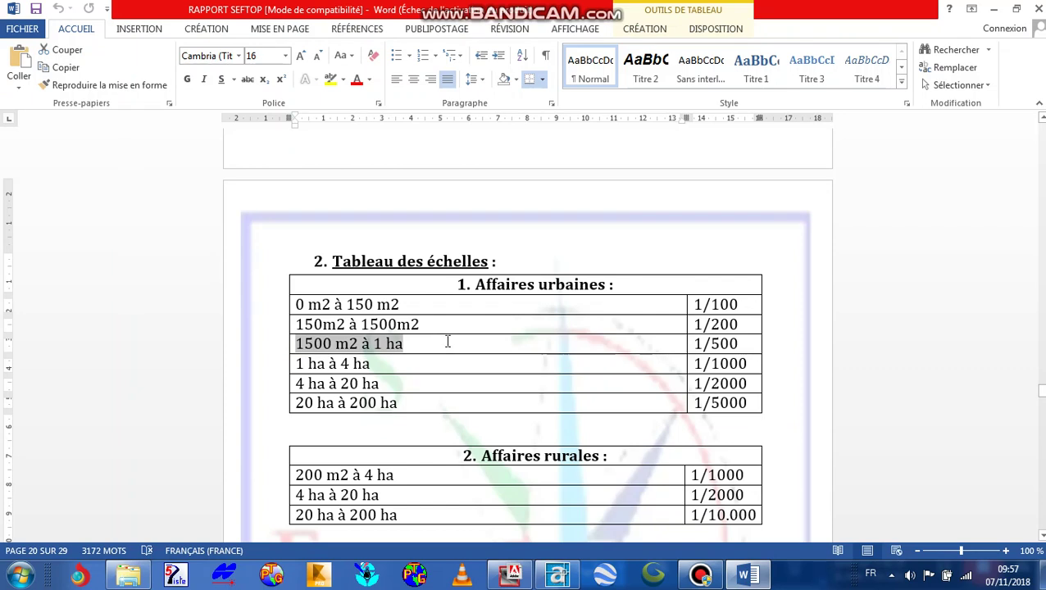
{"action": "left_click_drag", "start_coordinate": [473, 337], "coordinate": [734, 347]}
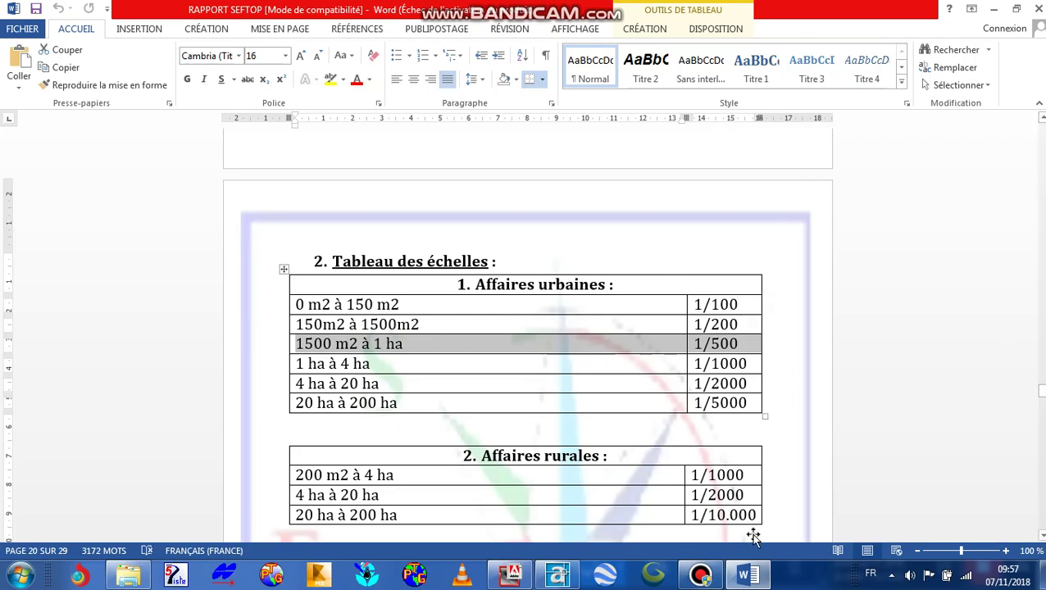
Switch back to Covadis and change the parcel plan's drawing scale to 500, with all listed object types rescaled automatically.
{"action": "left_click", "coordinate": [558, 576]}
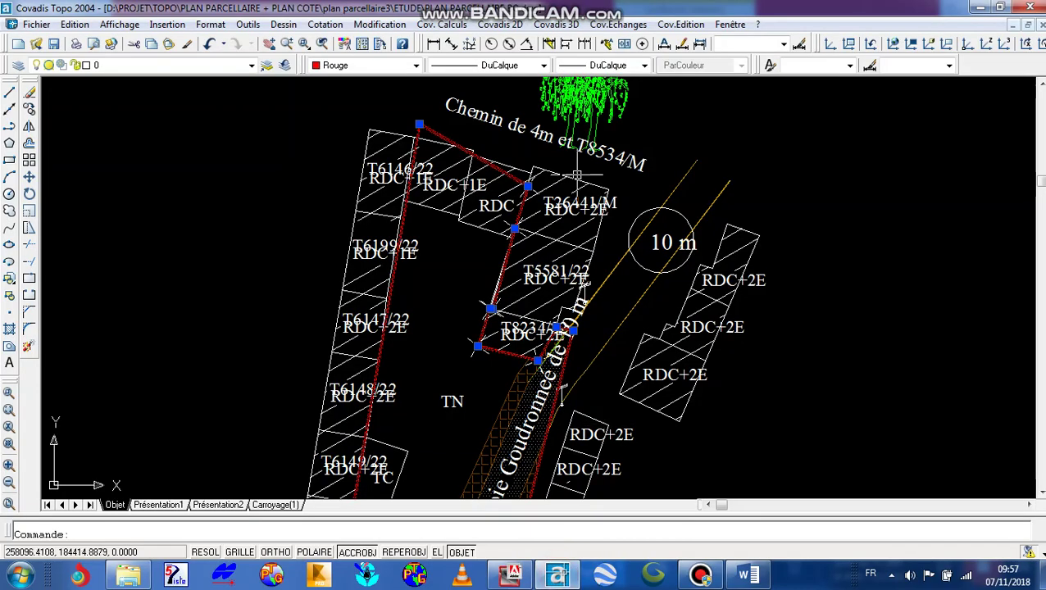
{"action": "left_click", "coordinate": [511, 26]}
{"action": "left_click", "coordinate": [532, 39]}
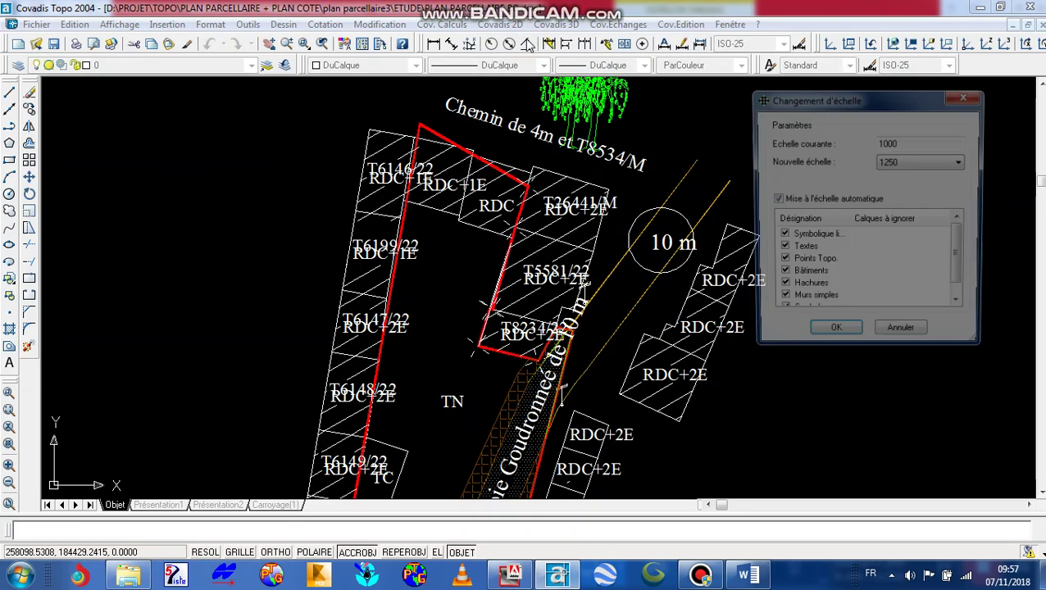
{"action": "left_click", "coordinate": [962, 163]}
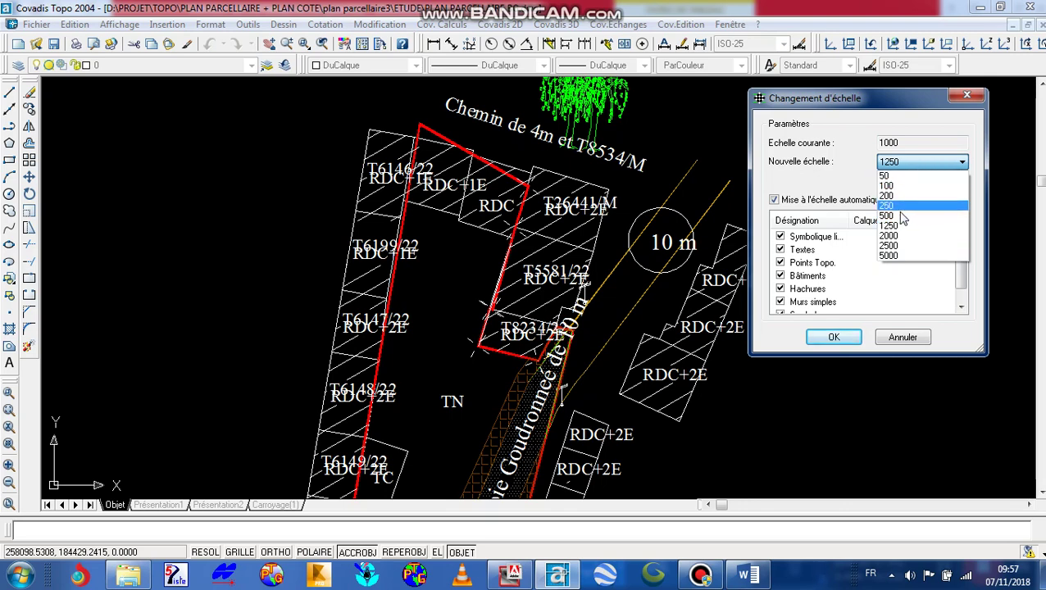
{"action": "left_click", "coordinate": [894, 216]}
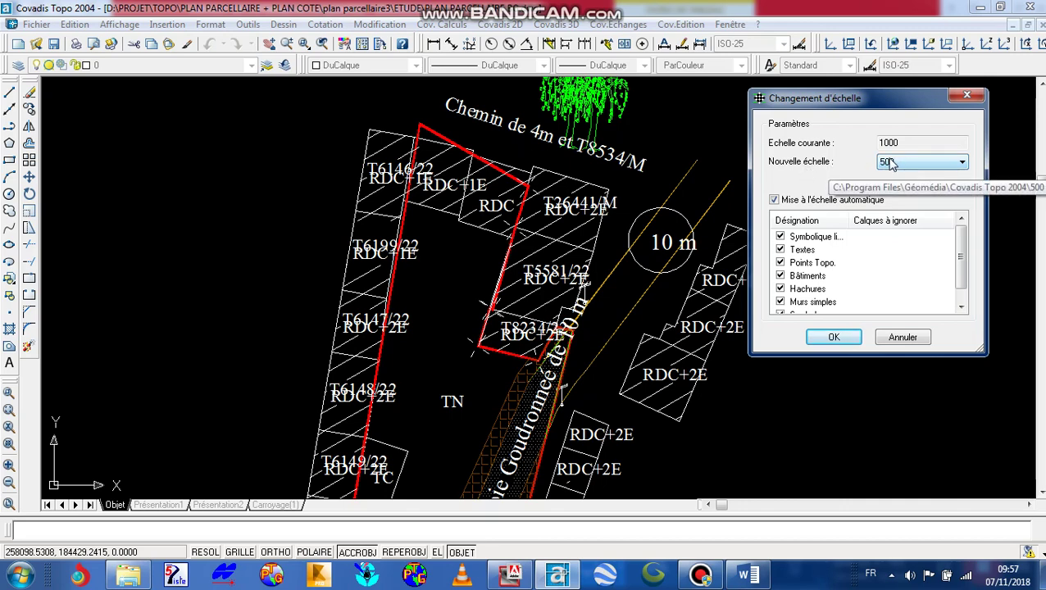
{"action": "left_click", "coordinate": [842, 337]}
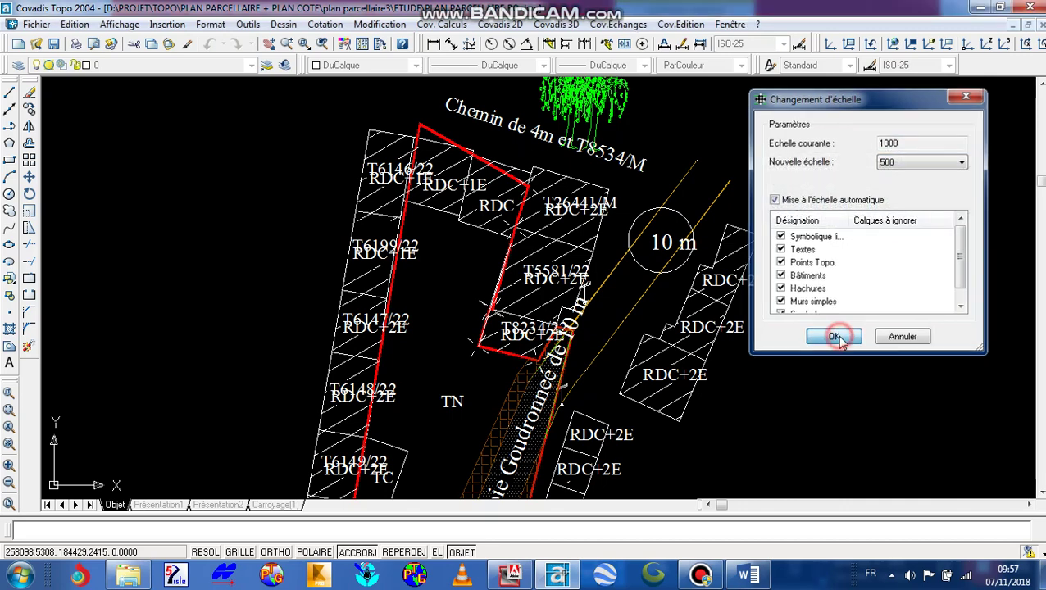
{"action": "scroll", "coordinate": [619, 179], "scroll_direction": "down", "scroll_amount": 6}
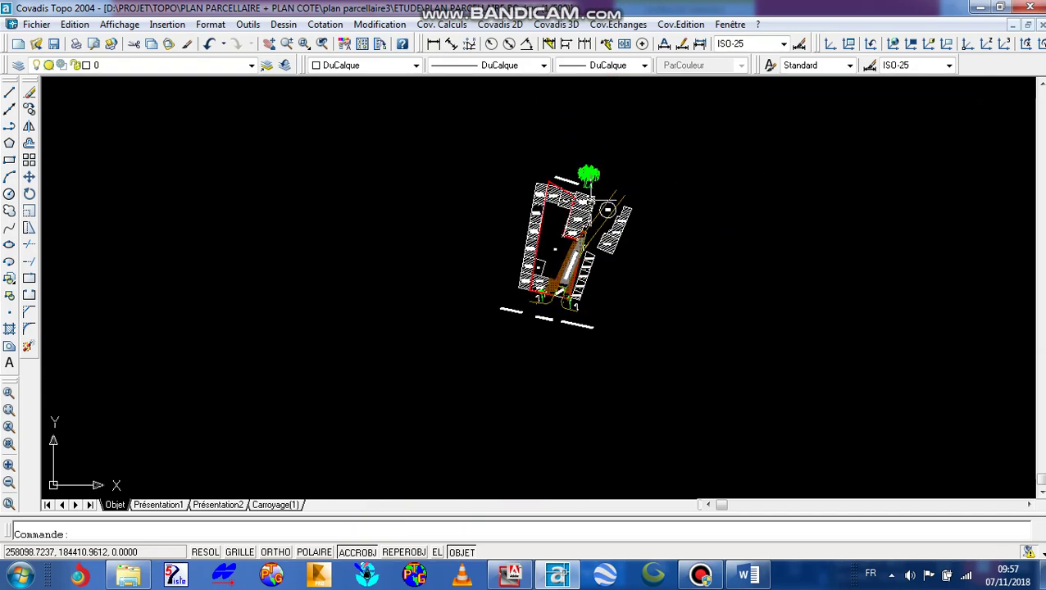
{"action": "scroll", "coordinate": [697, 218], "scroll_direction": "up", "scroll_amount": 4}
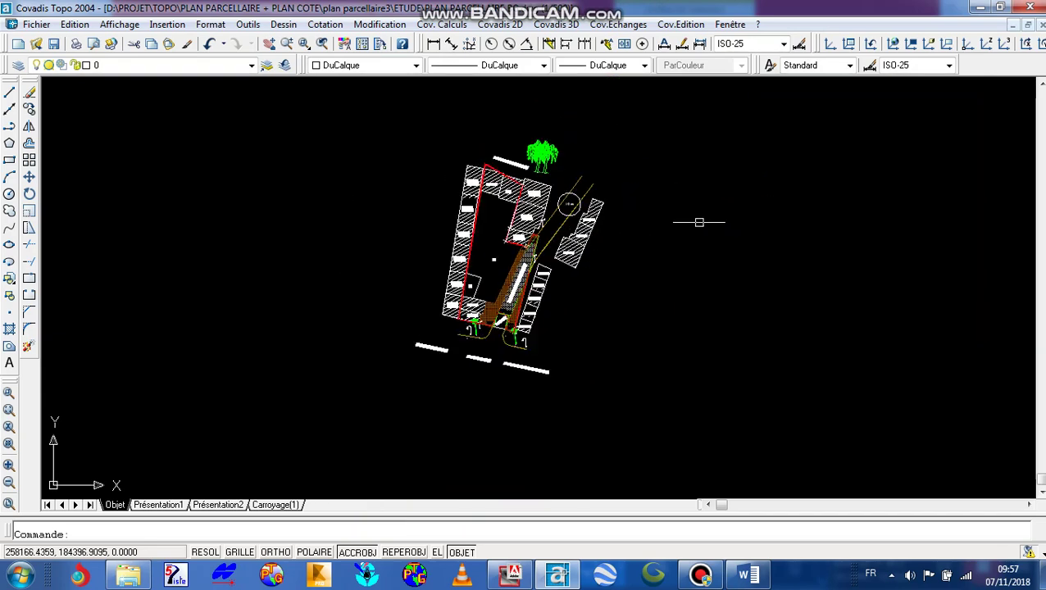
Draw a rectangle 210 long and 297 wide to the right of the parcel plan.
{"action": "left_click", "coordinate": [10, 160]}
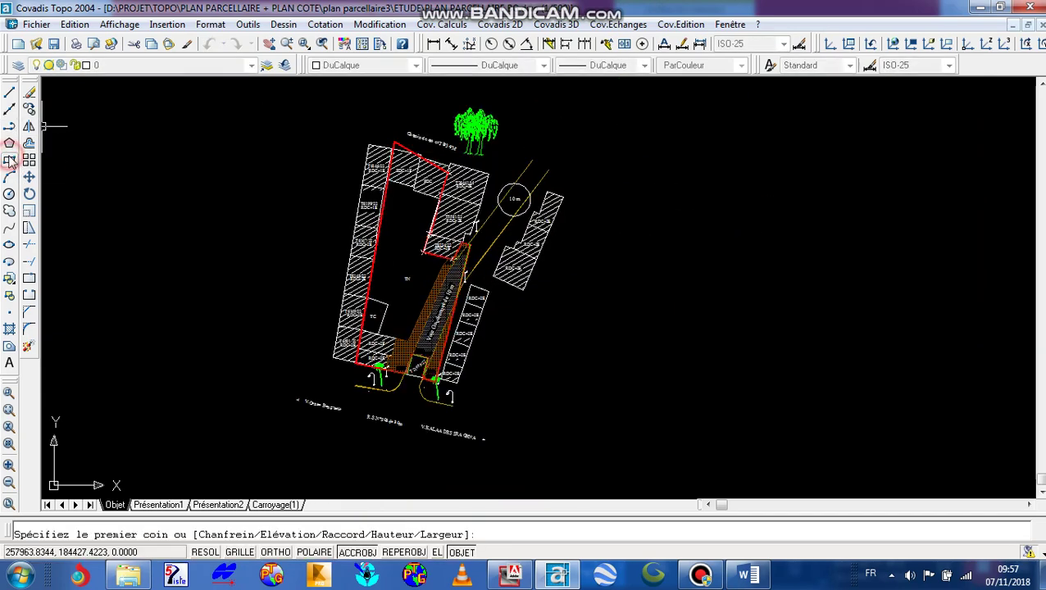
{"action": "left_click", "coordinate": [671, 166]}
{"action": "right_click", "coordinate": [785, 329]}
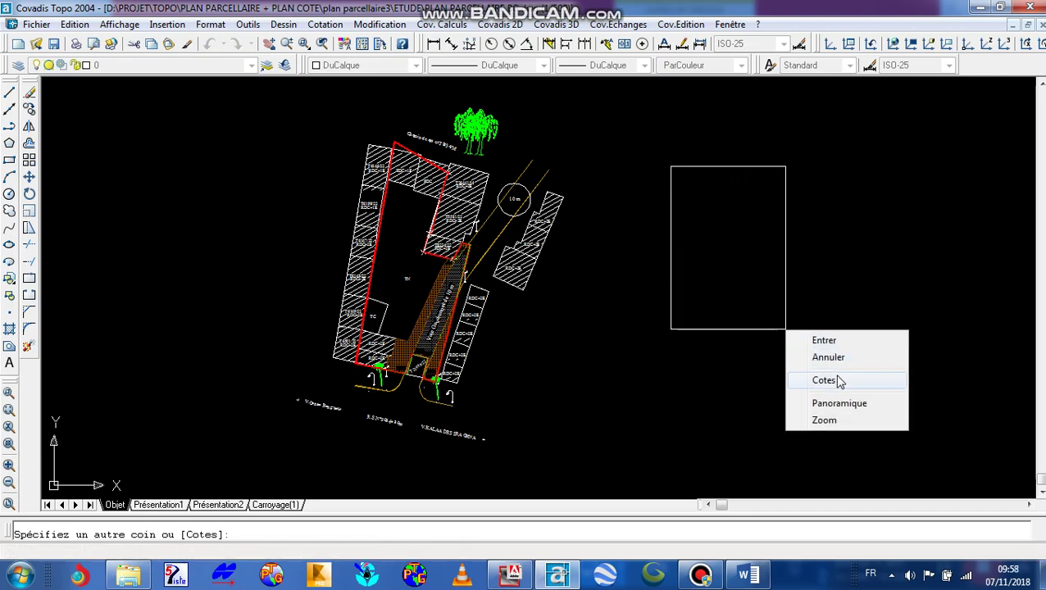
{"action": "left_click", "coordinate": [838, 381]}
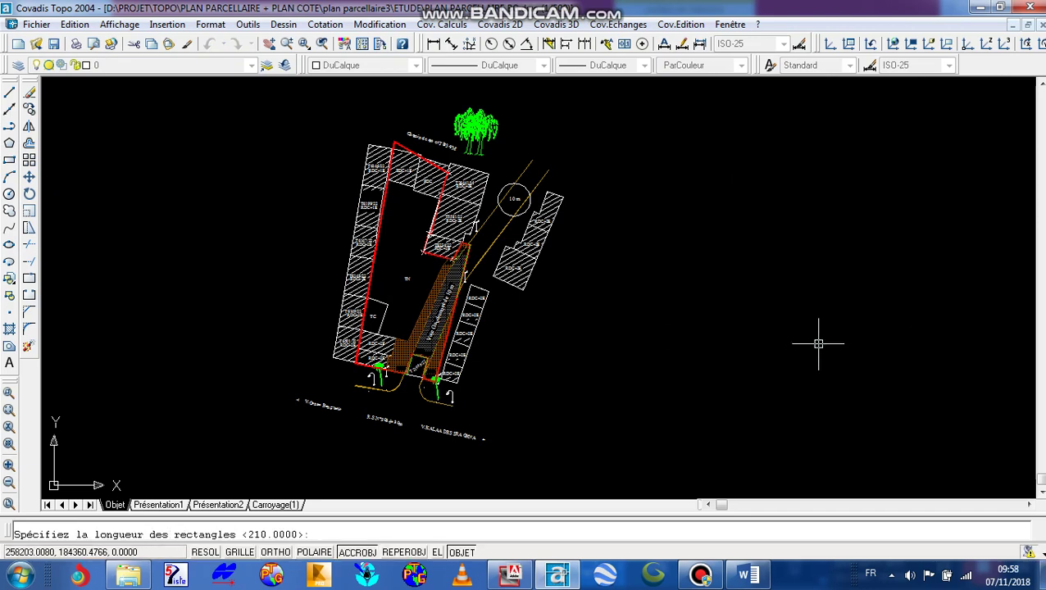
{"action": "key", "text": "Return"}
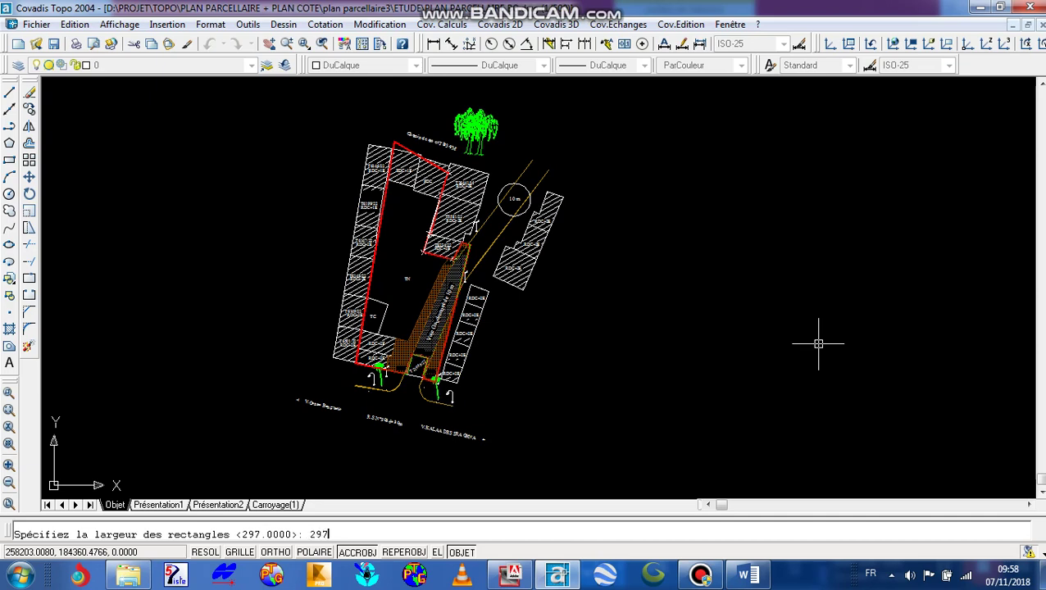
{"action": "type", "text": "297"}
{"action": "key", "text": "Return"}
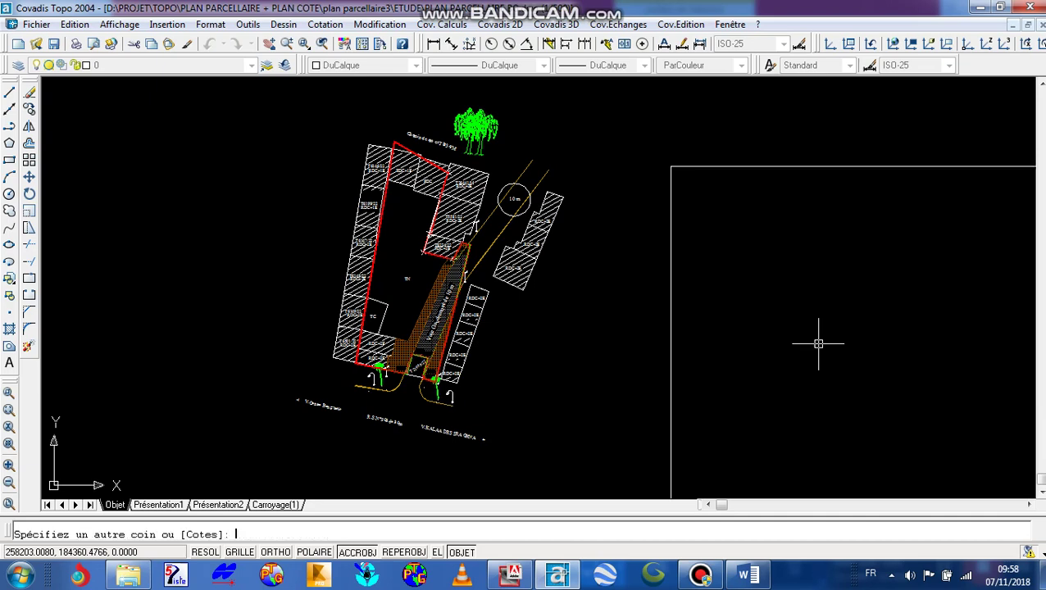
{"action": "left_click", "coordinate": [873, 313]}
{"action": "scroll", "coordinate": [797, 193], "scroll_direction": "down", "scroll_amount": 5}
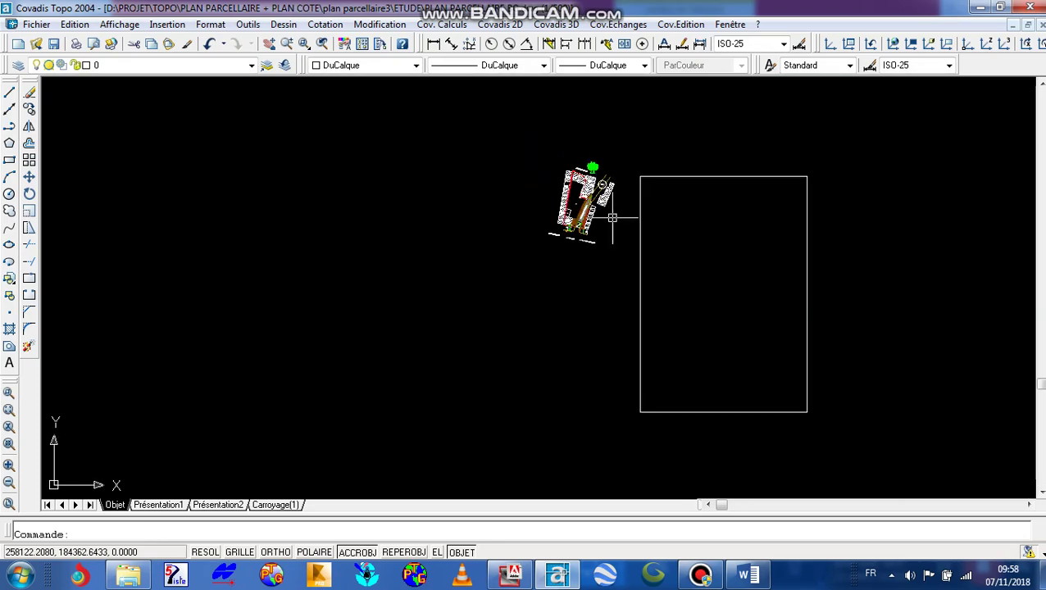
Scale the 210 by 297 rectangle by a factor of 0.5 about its lower-left corner.
{"action": "left_click", "coordinate": [806, 315]}
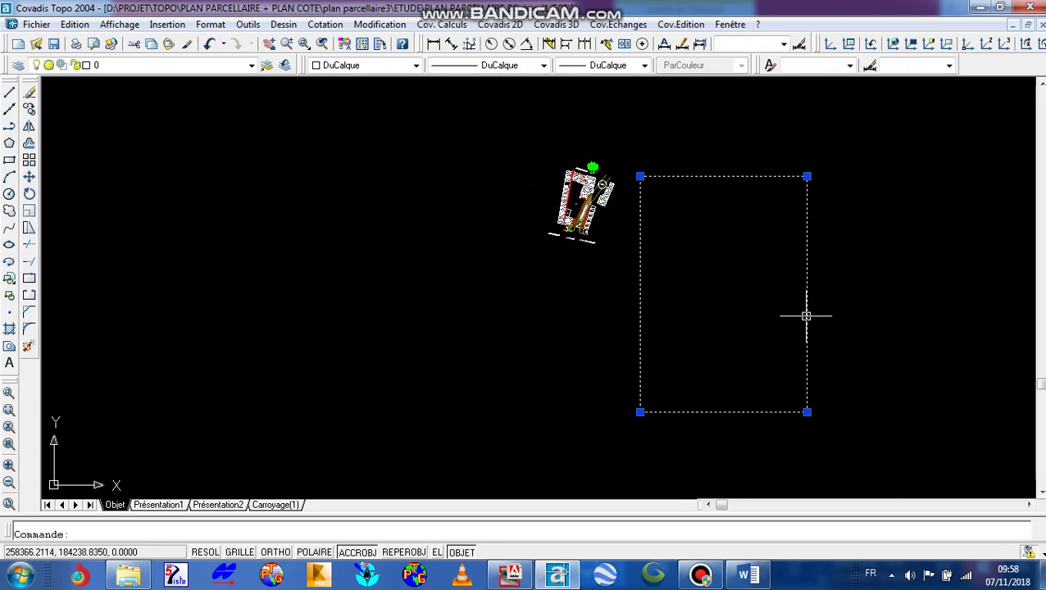
{"action": "right_click", "coordinate": [808, 412]}
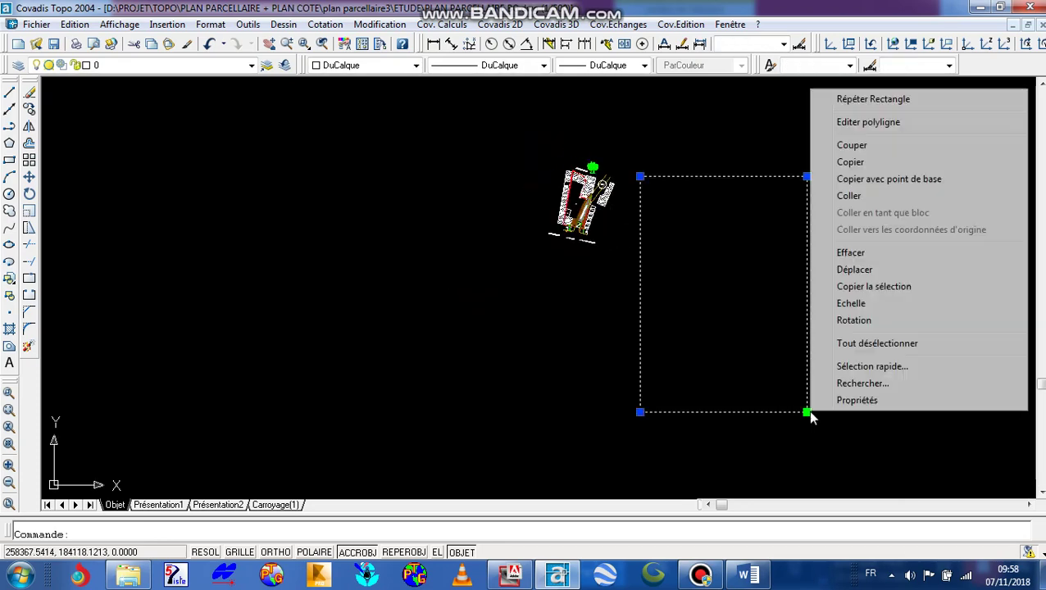
{"action": "left_click", "coordinate": [884, 308]}
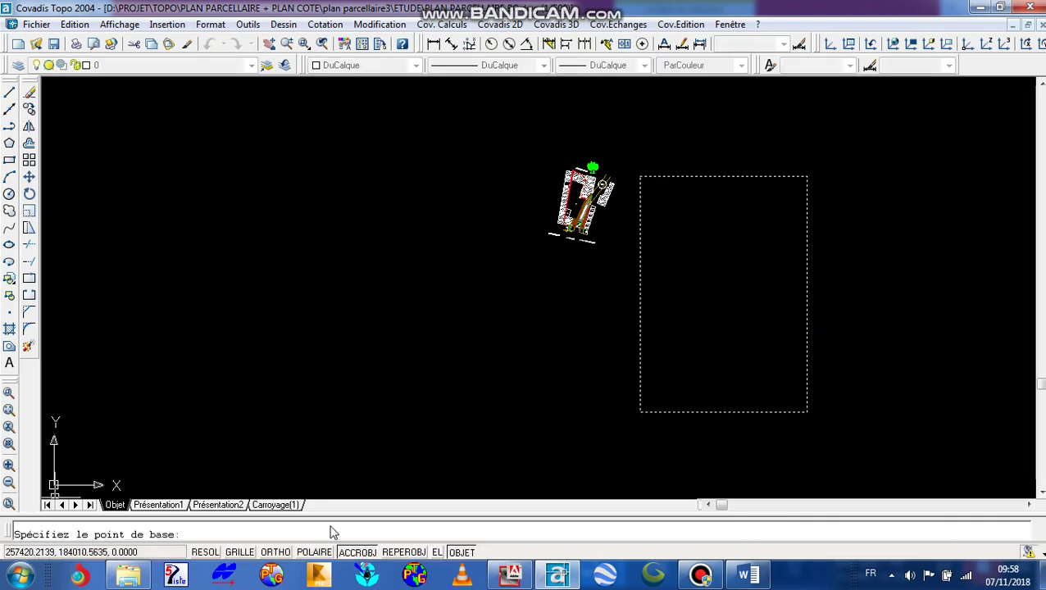
{"action": "left_click", "coordinate": [641, 412]}
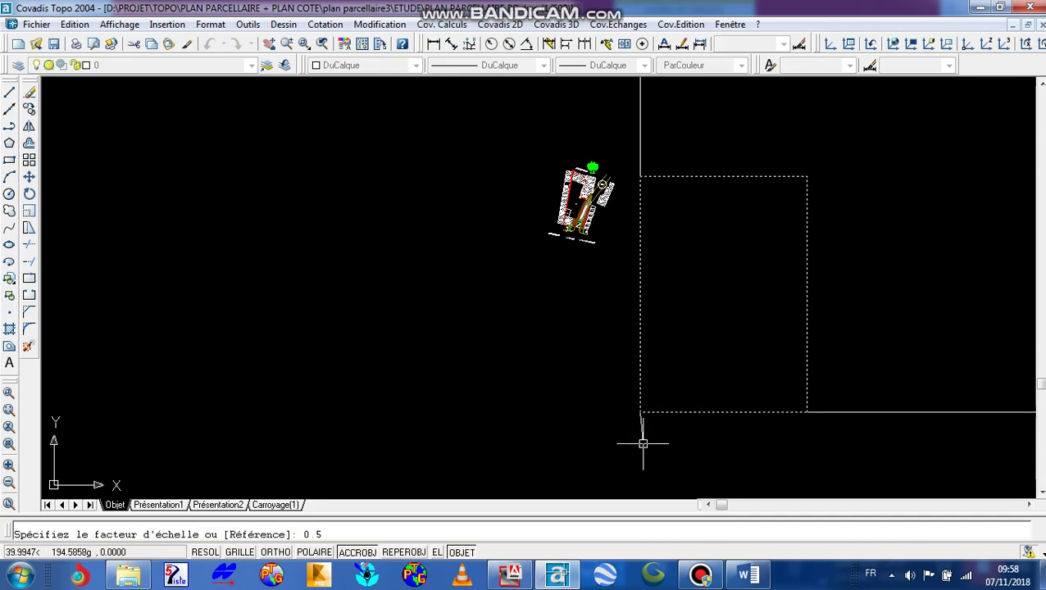
{"action": "type", "text": "0.5"}
{"action": "key", "text": "Return"}
Move the scaled sheet rectangle so that it encloses the whole parcel plan.
{"action": "left_click", "coordinate": [644, 444]}
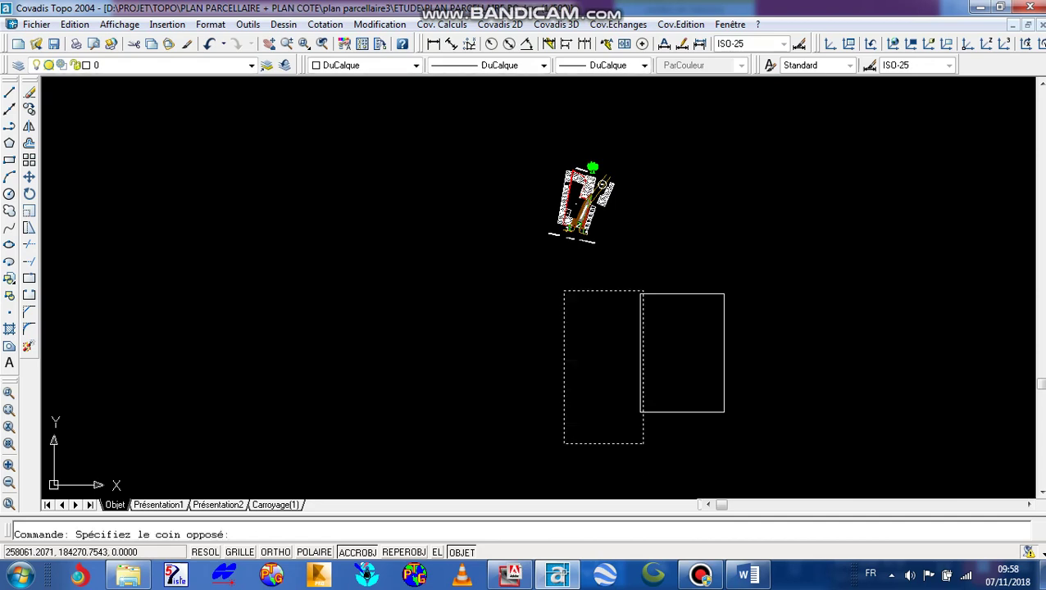
{"action": "left_click", "coordinate": [700, 293]}
{"action": "left_click", "coordinate": [707, 294]}
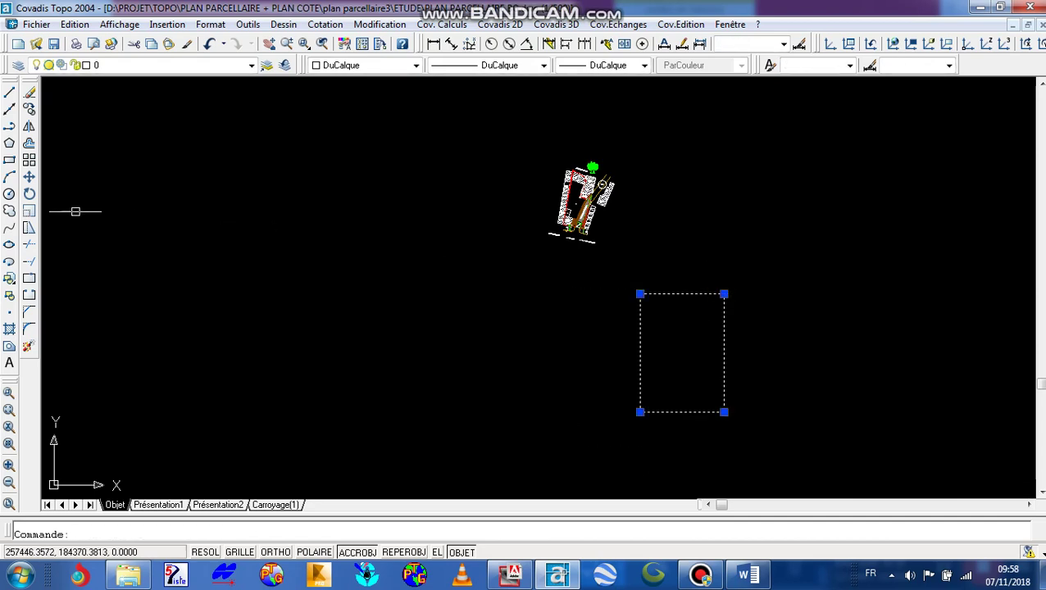
{"action": "left_click", "coordinate": [29, 177]}
{"action": "left_click", "coordinate": [655, 340]}
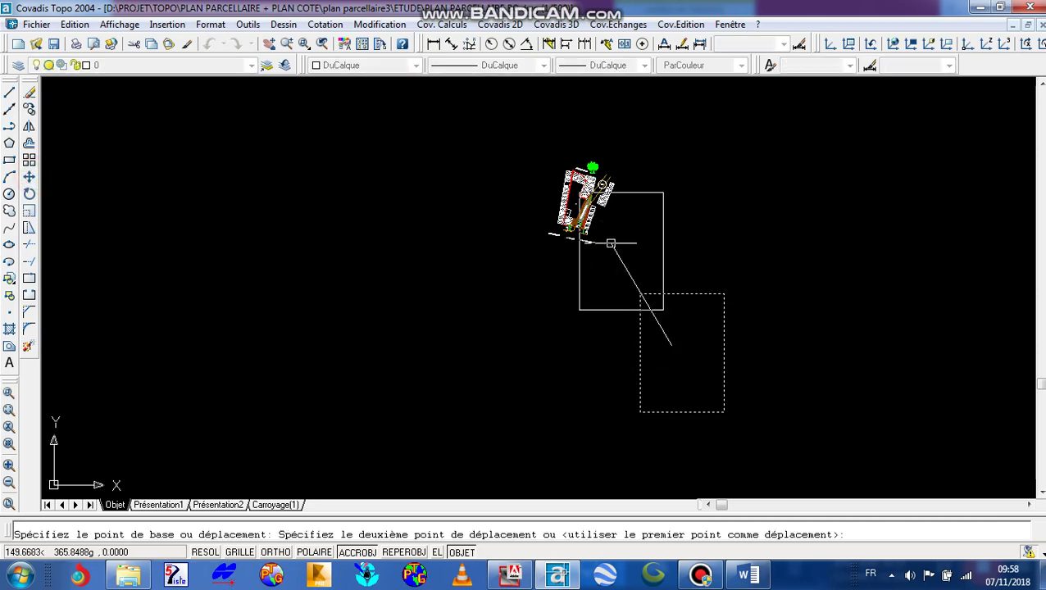
{"action": "scroll", "coordinate": [572, 198], "scroll_direction": "up", "scroll_amount": 3}
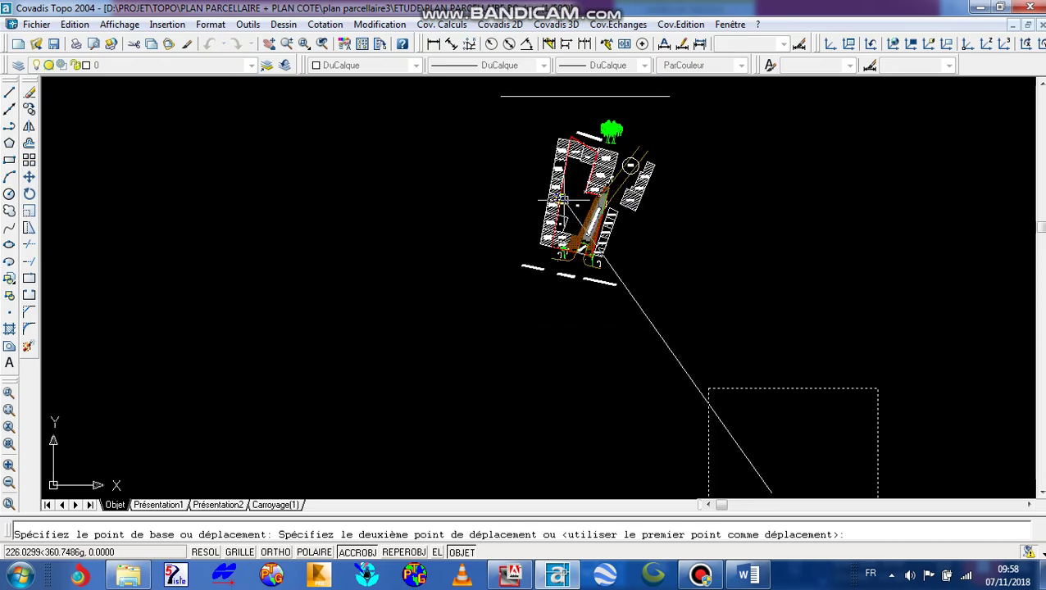
{"action": "left_click", "coordinate": [572, 197]}
{"action": "scroll", "coordinate": [544, 280], "scroll_direction": "down", "scroll_amount": 6}
{"action": "scroll", "coordinate": [546, 279], "scroll_direction": "up", "scroll_amount": 1}
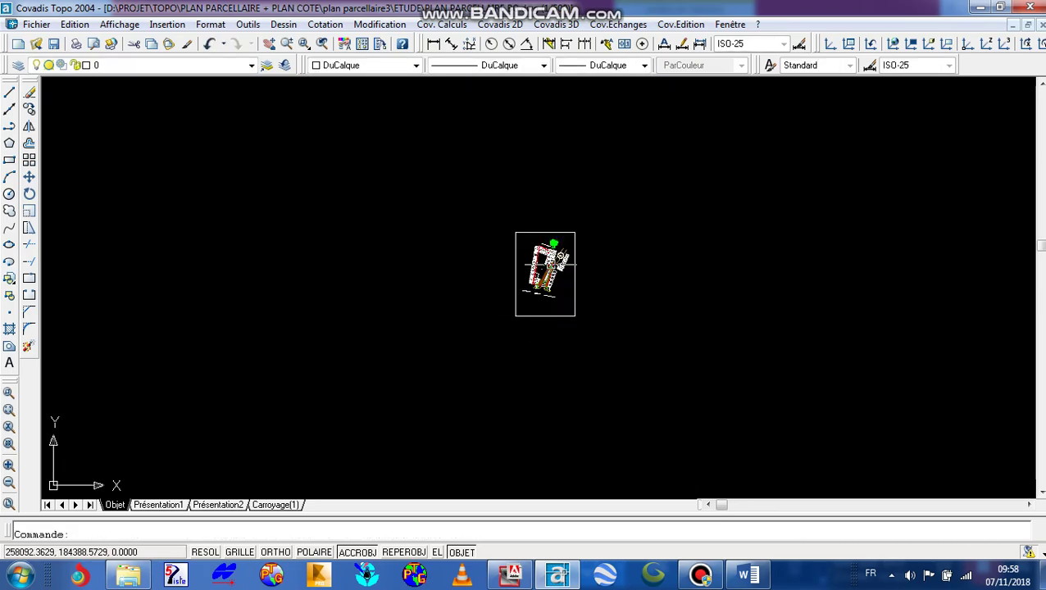
Start the grid drawing at a 1/500 plot scale, with parameters specified on screen, paper space management and a new layout.
{"action": "left_click", "coordinate": [686, 25]}
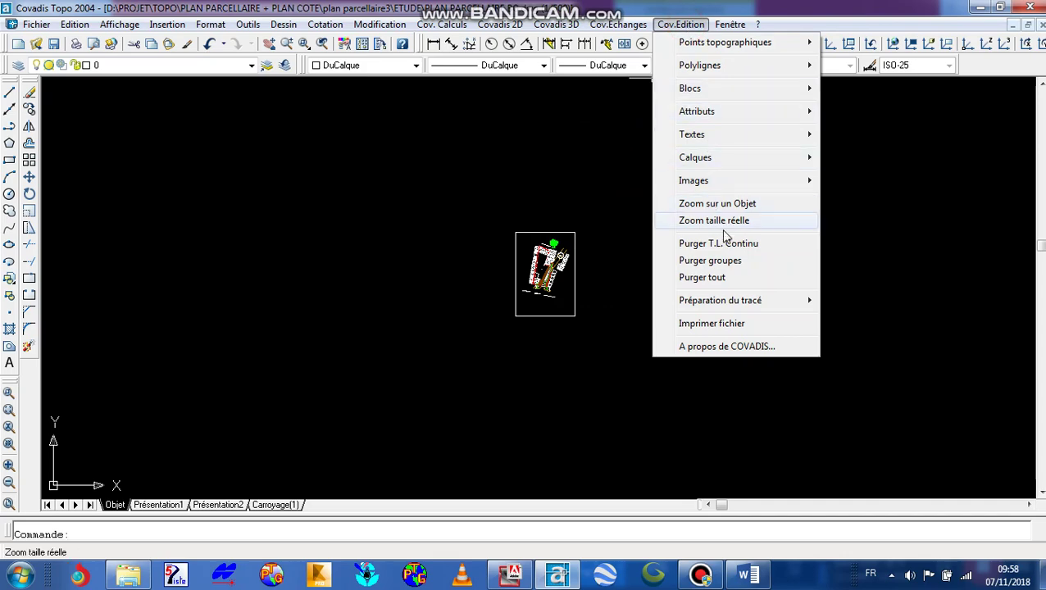
{"action": "mouse_move", "coordinate": [729, 301]}
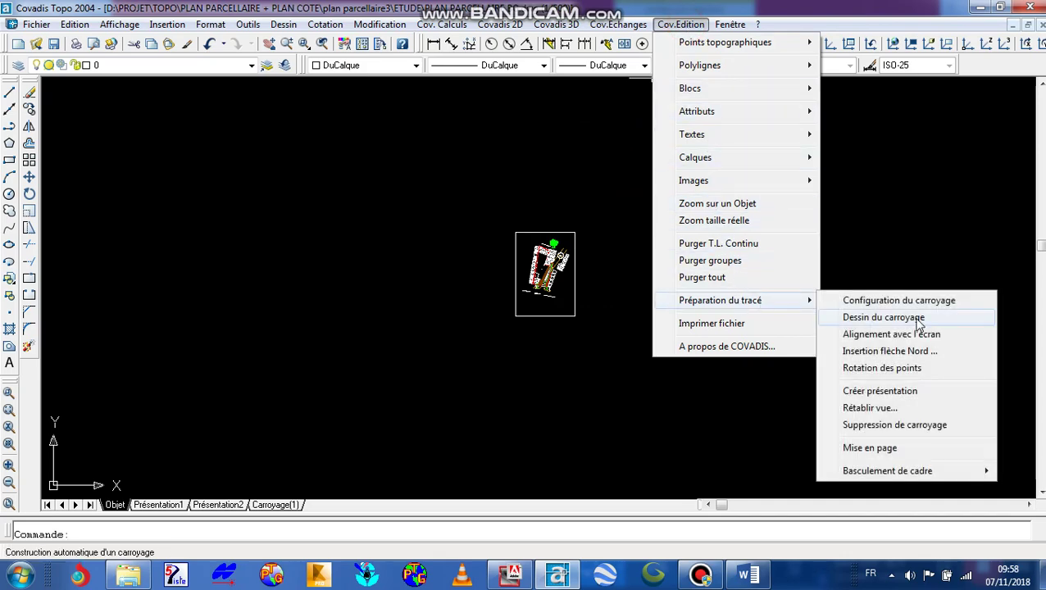
{"action": "left_click", "coordinate": [916, 321]}
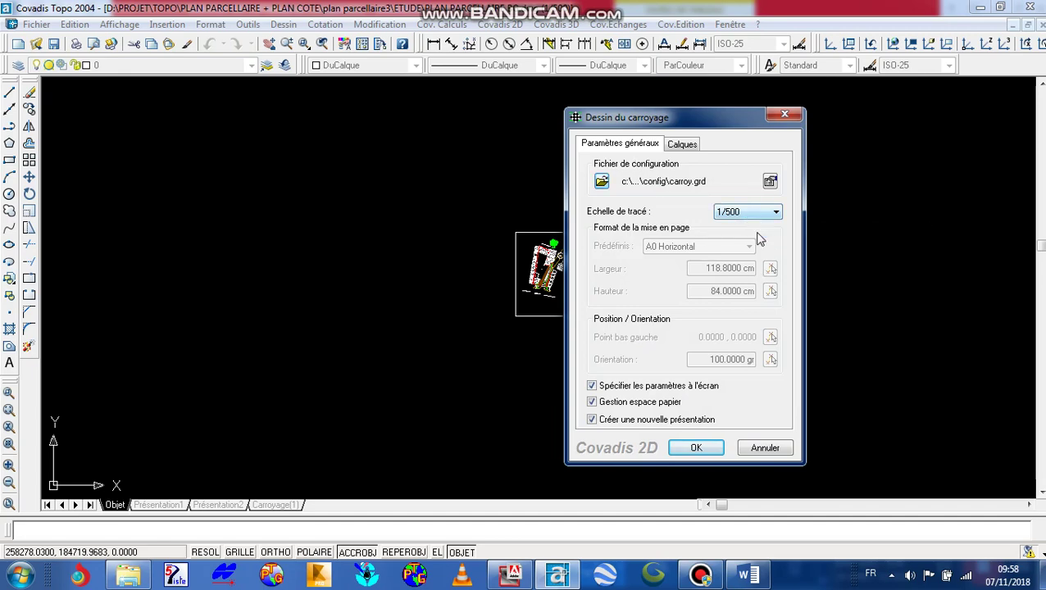
{"action": "left_click", "coordinate": [698, 450]}
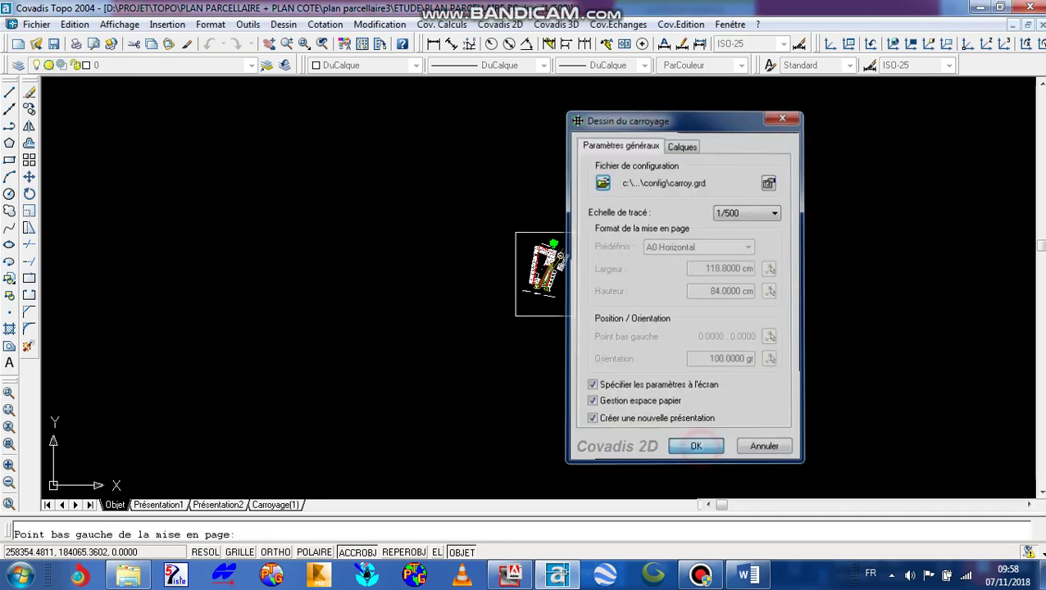
Define the grid frame's origin, width, height and orientation from the sheet rectangle's corners, with ortho on.
{"action": "scroll", "coordinate": [572, 233], "scroll_direction": "up", "scroll_amount": 3}
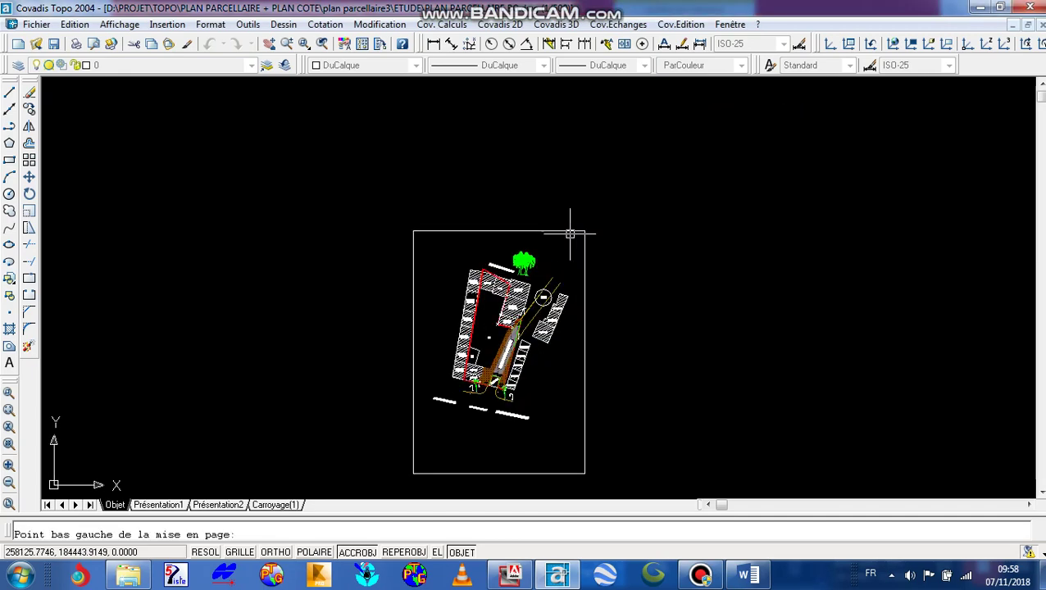
{"action": "left_click", "coordinate": [584, 231]}
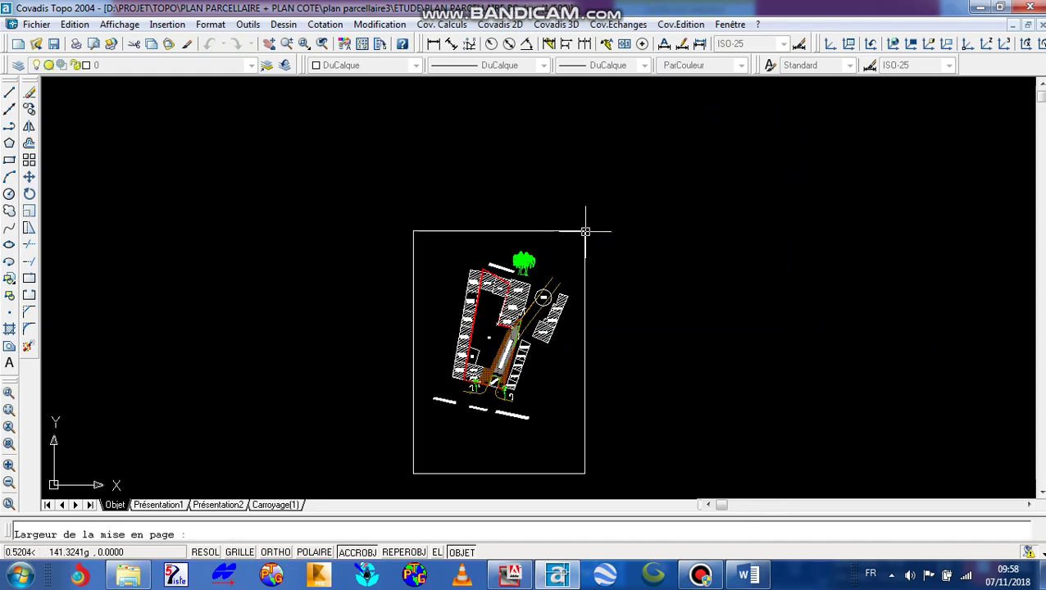
{"action": "key", "text": "F8"}
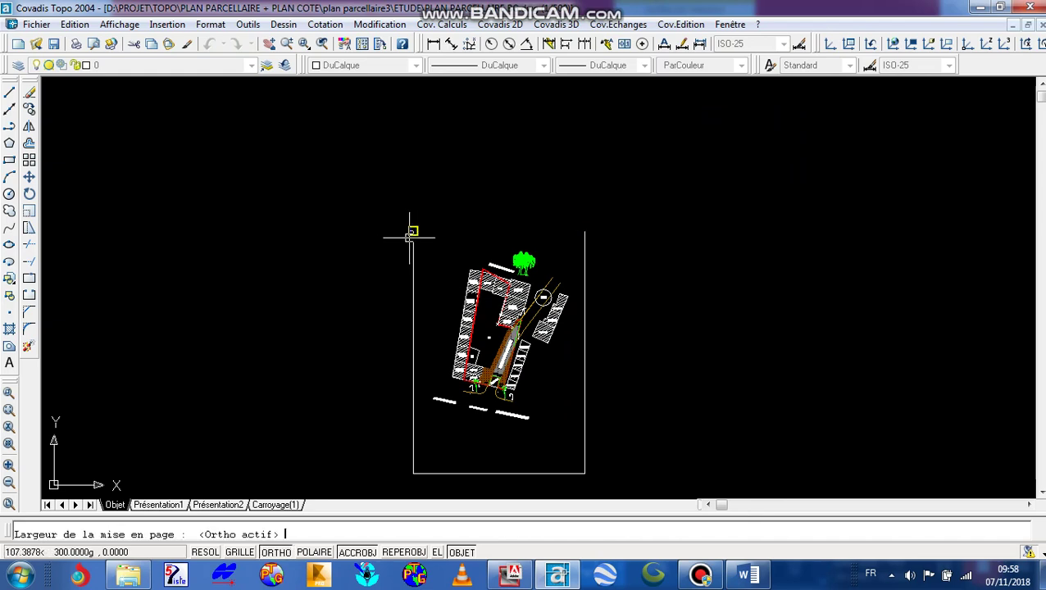
{"action": "left_click", "coordinate": [410, 230]}
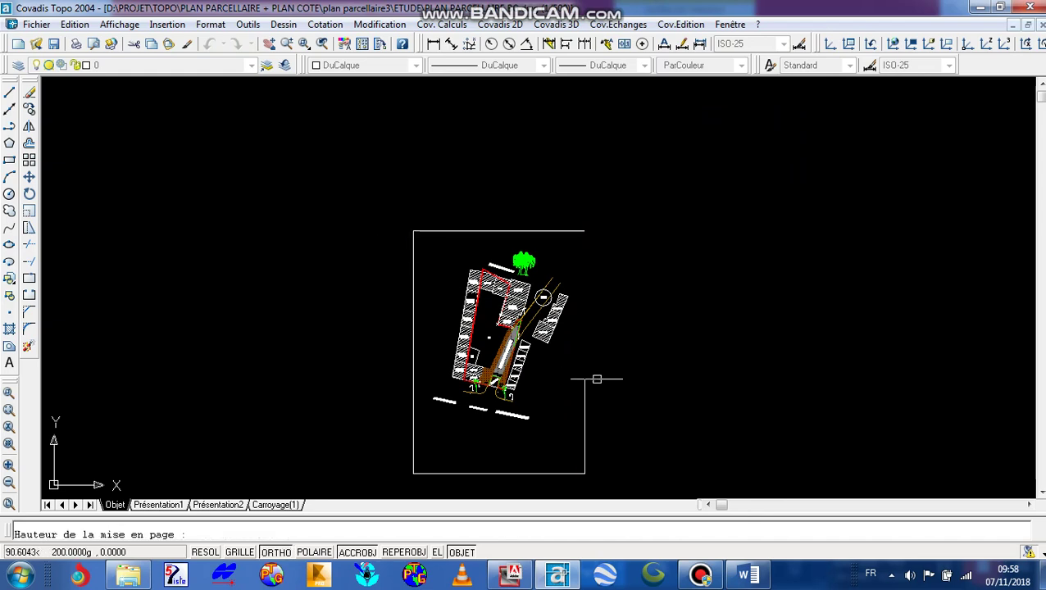
{"action": "left_click", "coordinate": [583, 474]}
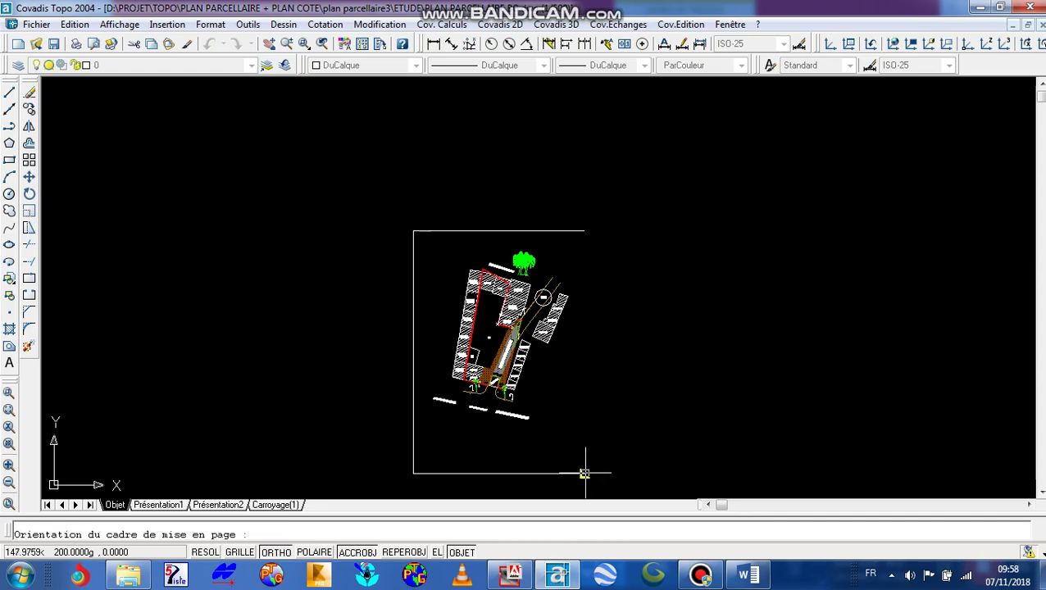
{"action": "left_click", "coordinate": [584, 230]}
Align the grid frame with the sheet rectangle's lower-left corner, generate the grid layout, and return to model space.
{"action": "scroll", "coordinate": [542, 287], "scroll_direction": "down", "scroll_amount": 3}
{"action": "scroll", "coordinate": [542, 283], "scroll_direction": "up", "scroll_amount": 5}
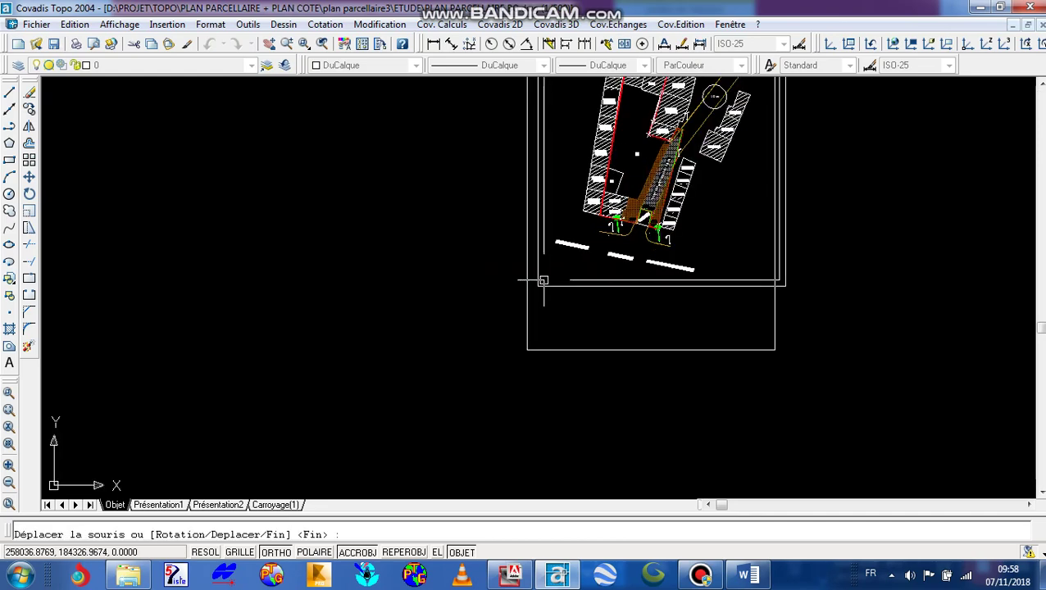
{"action": "left_click", "coordinate": [532, 351]}
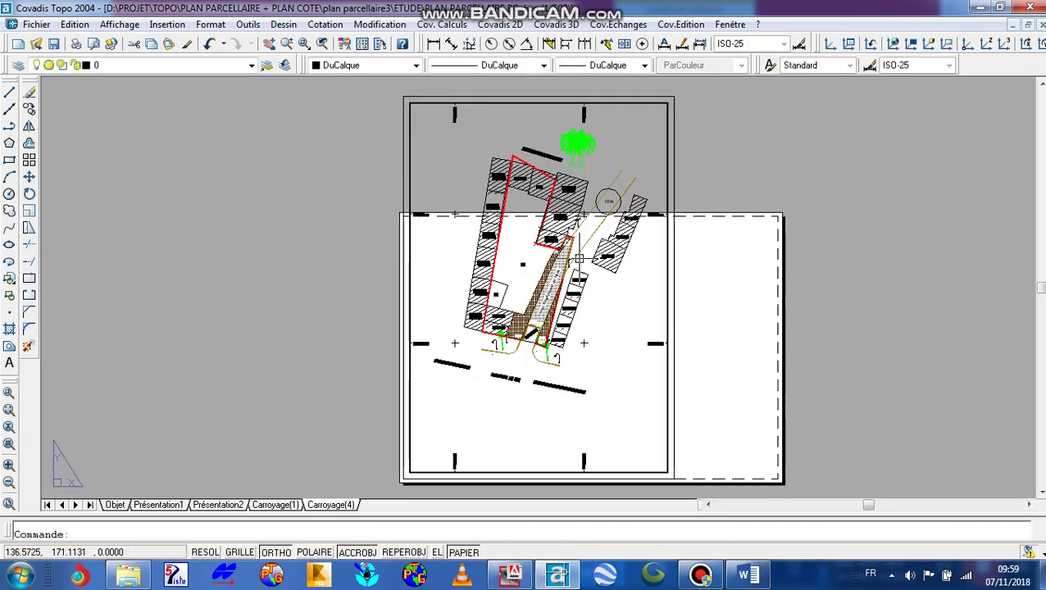
{"action": "left_click", "coordinate": [115, 505]}
{"action": "scroll", "coordinate": [445, 328], "scroll_direction": "up", "scroll_amount": 5}
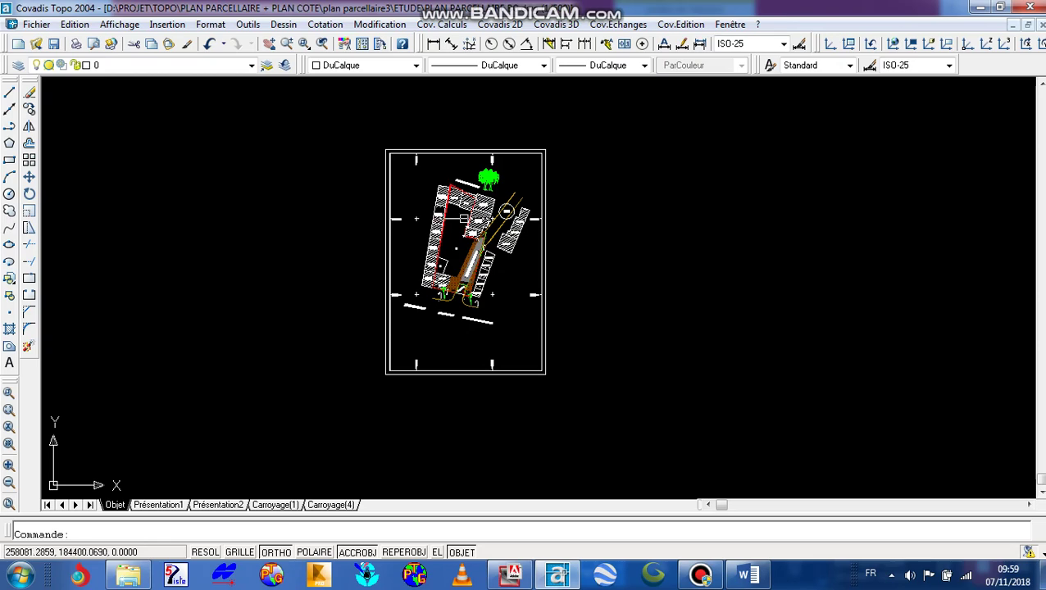
Set up a points table by manual selection, using the TCPOINT block and the Points and TopoMat layers.
{"action": "left_click", "coordinate": [510, 25]}
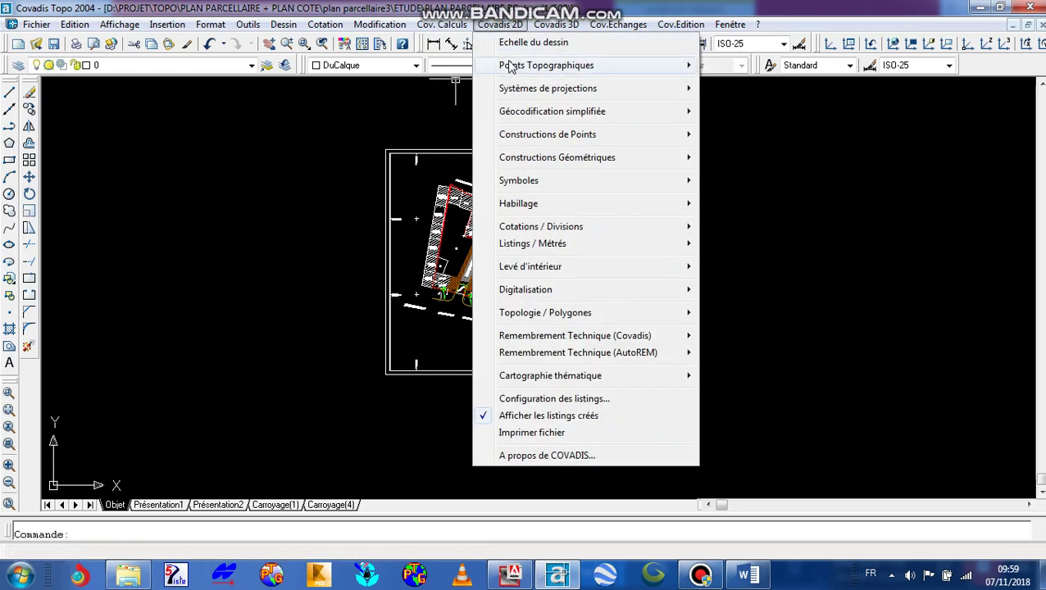
{"action": "mouse_move", "coordinate": [607, 67]}
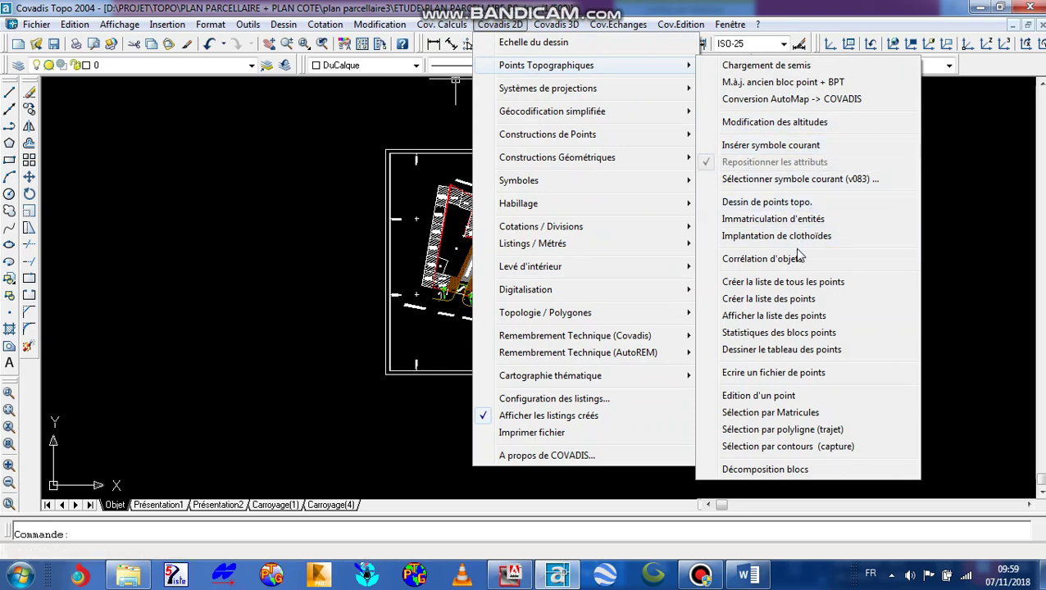
{"action": "left_click", "coordinate": [763, 354]}
{"action": "left_click", "coordinate": [690, 202]}
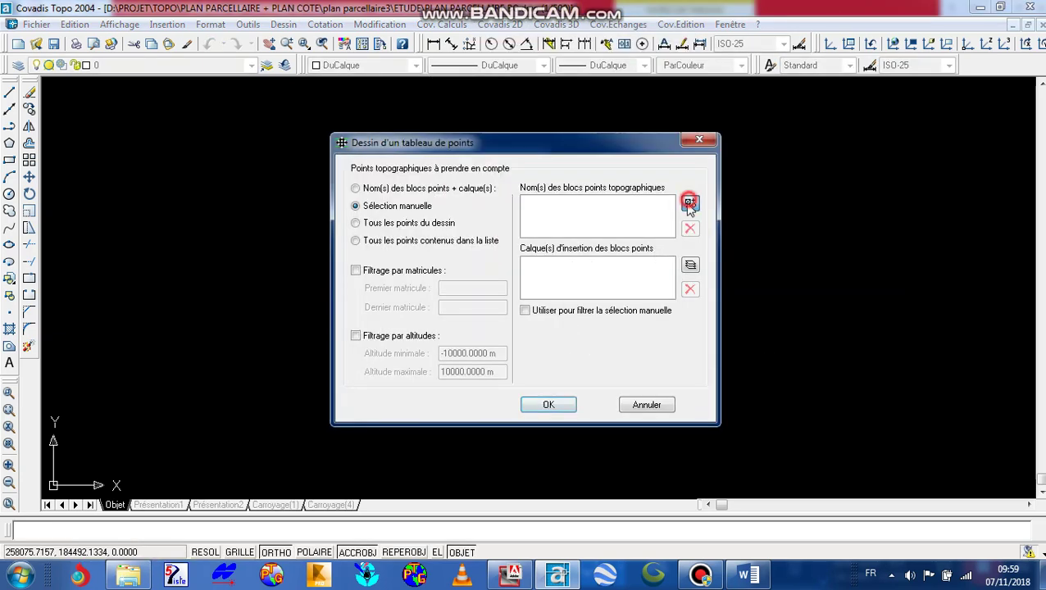
{"action": "left_click", "coordinate": [366, 157]}
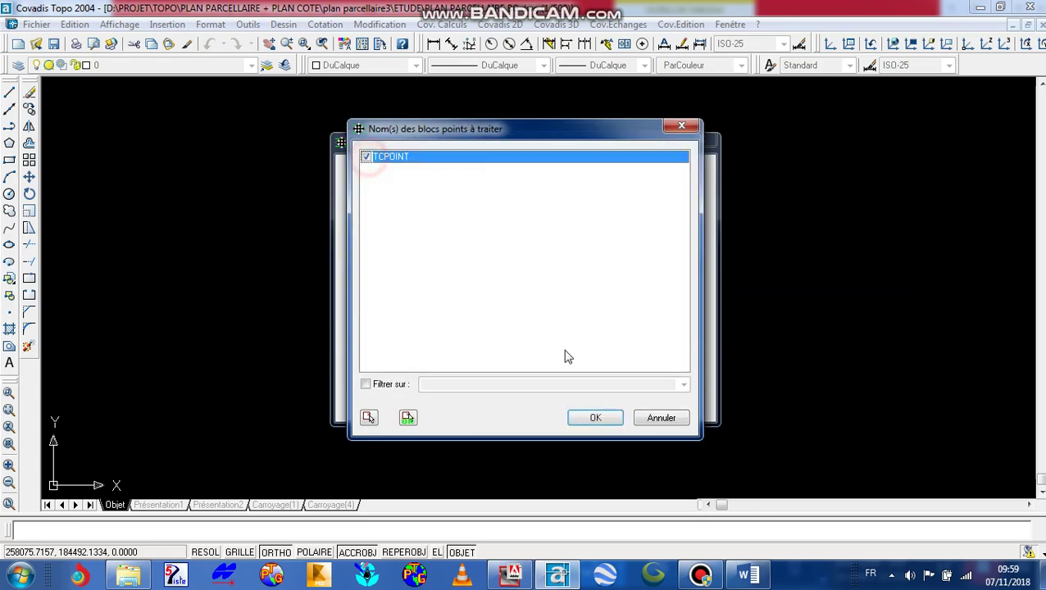
{"action": "left_click", "coordinate": [599, 419]}
{"action": "left_click", "coordinate": [690, 265]}
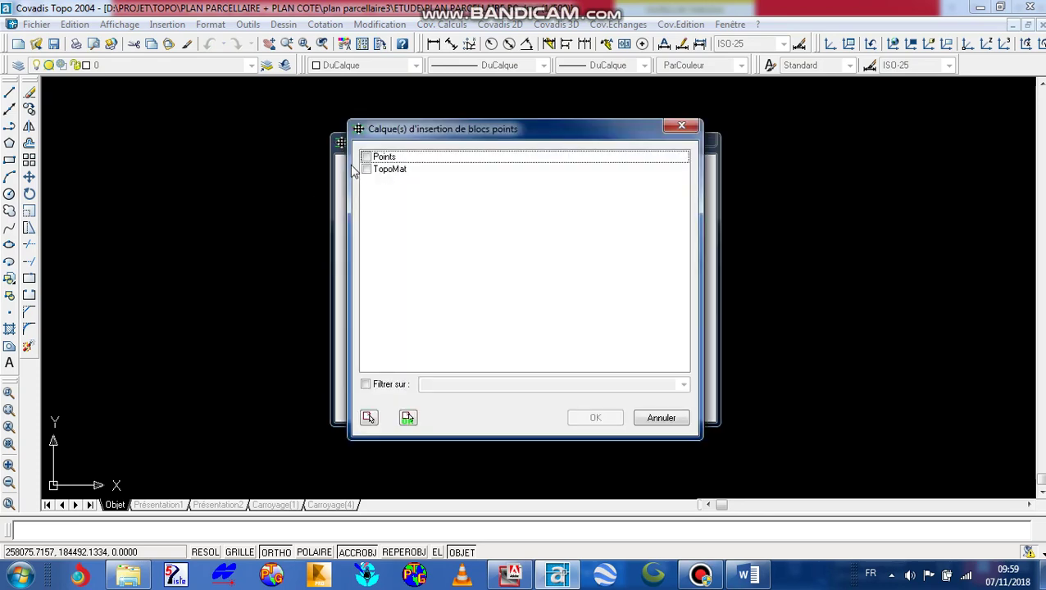
{"action": "left_click", "coordinate": [367, 169]}
{"action": "left_click", "coordinate": [367, 156]}
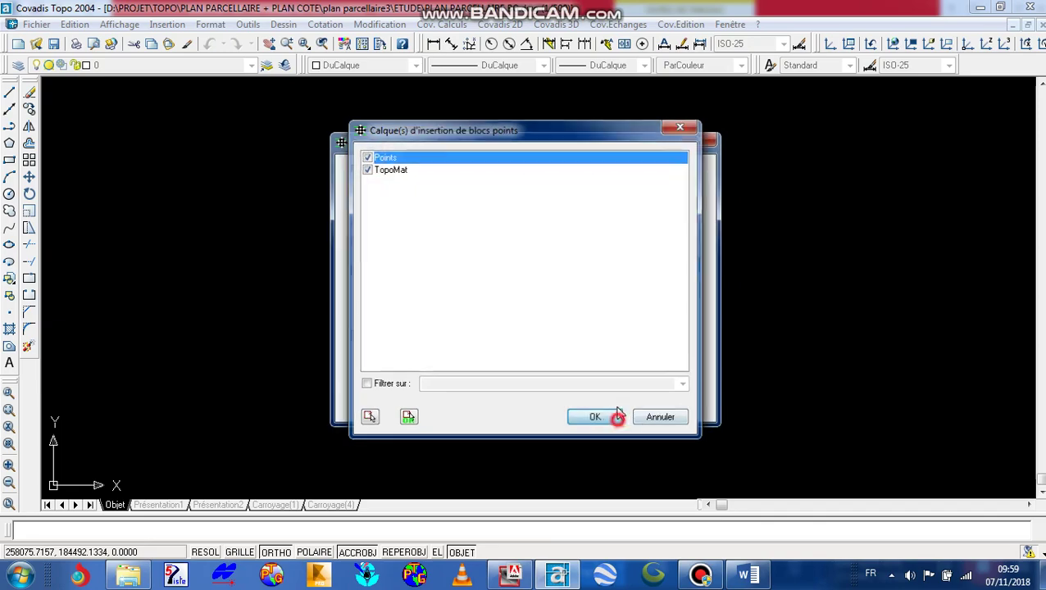
{"action": "left_click", "coordinate": [614, 419]}
{"action": "left_click", "coordinate": [560, 411]}
Try to select the topographic points at the red parcel boundary's corners for the points table.
{"action": "scroll", "coordinate": [453, 192], "scroll_direction": "up", "scroll_amount": 10}
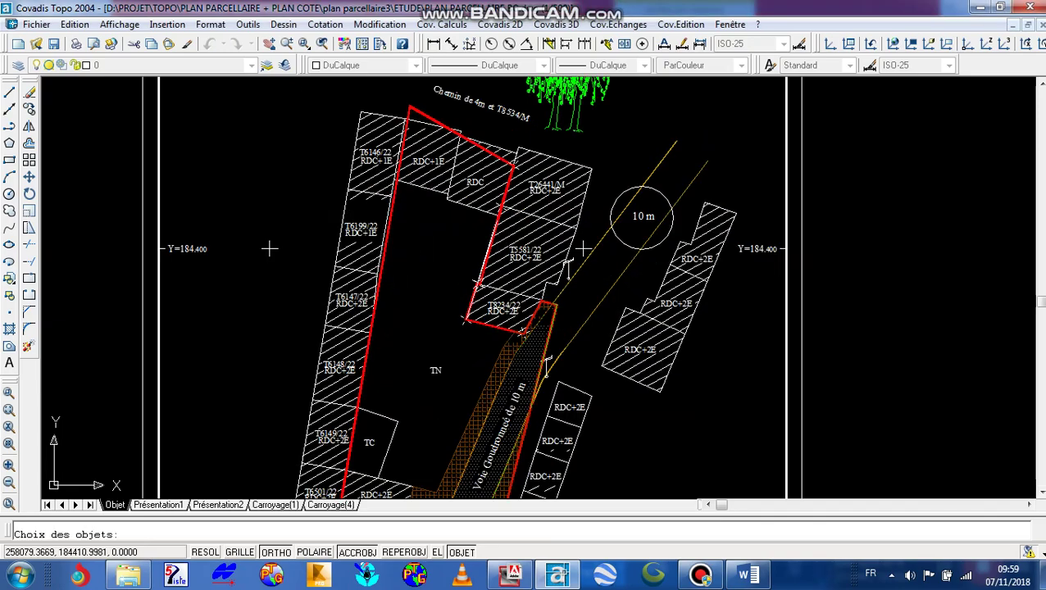
{"action": "scroll", "coordinate": [362, 153], "scroll_direction": "up", "scroll_amount": 3}
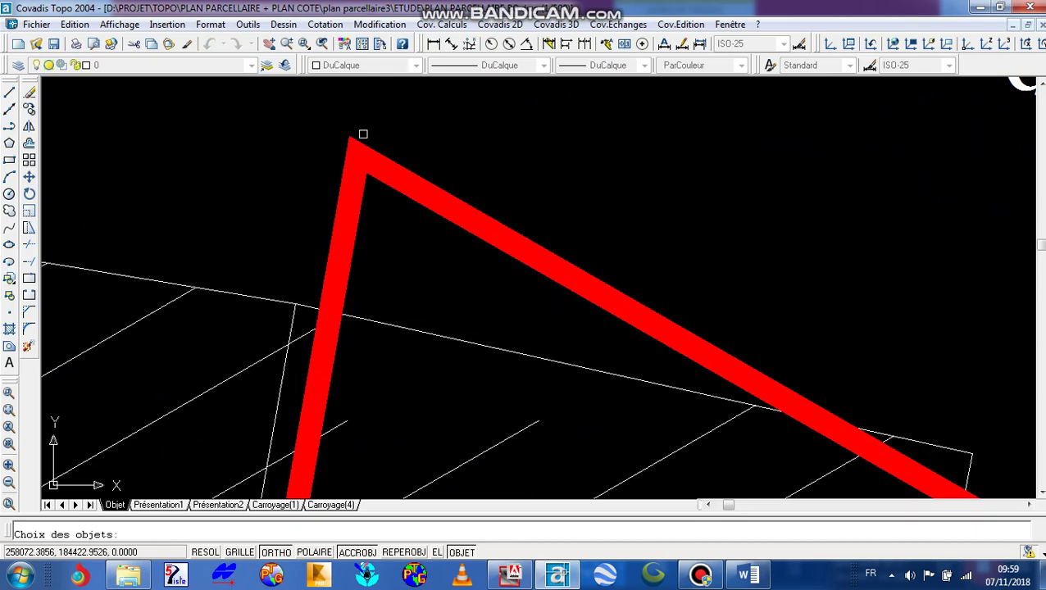
{"action": "scroll", "coordinate": [360, 141], "scroll_direction": "up", "scroll_amount": 2}
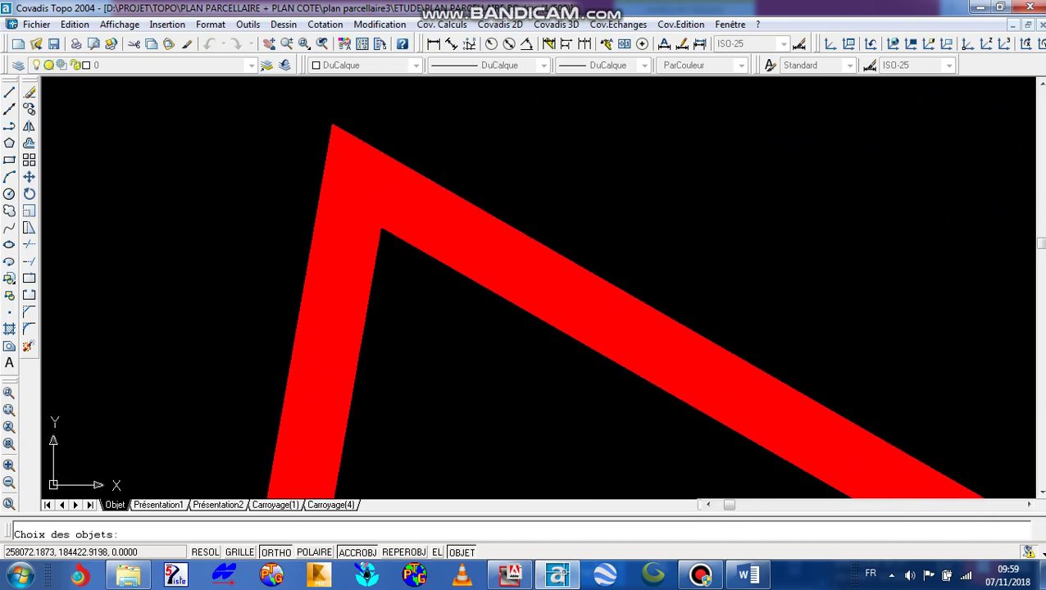
{"action": "scroll", "coordinate": [352, 189], "scroll_direction": "down", "scroll_amount": 5}
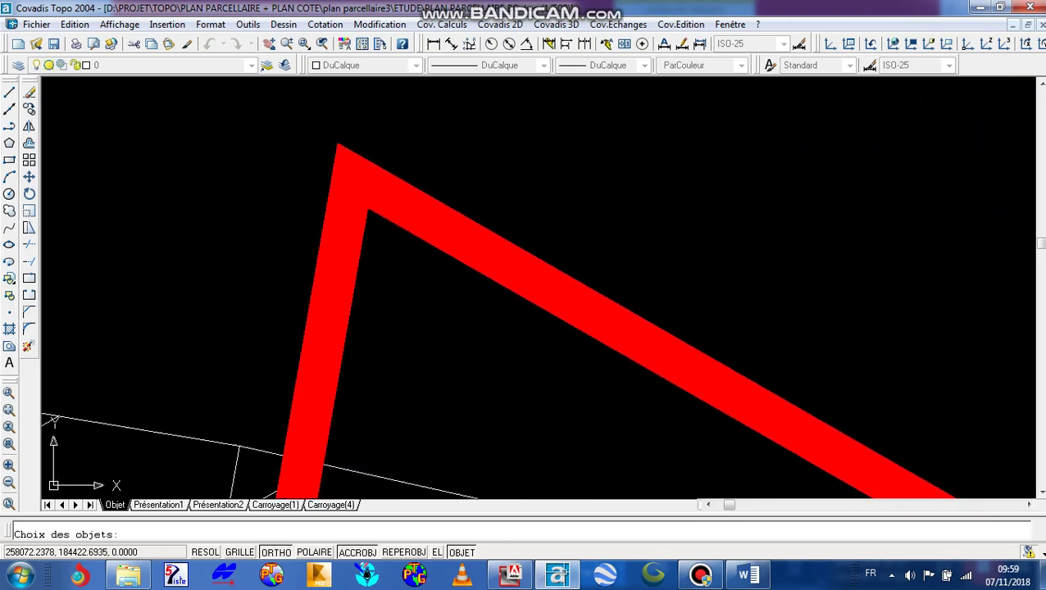
{"action": "scroll", "coordinate": [371, 212], "scroll_direction": "up", "scroll_amount": 2}
{"action": "scroll", "coordinate": [370, 213], "scroll_direction": "up", "scroll_amount": 4}
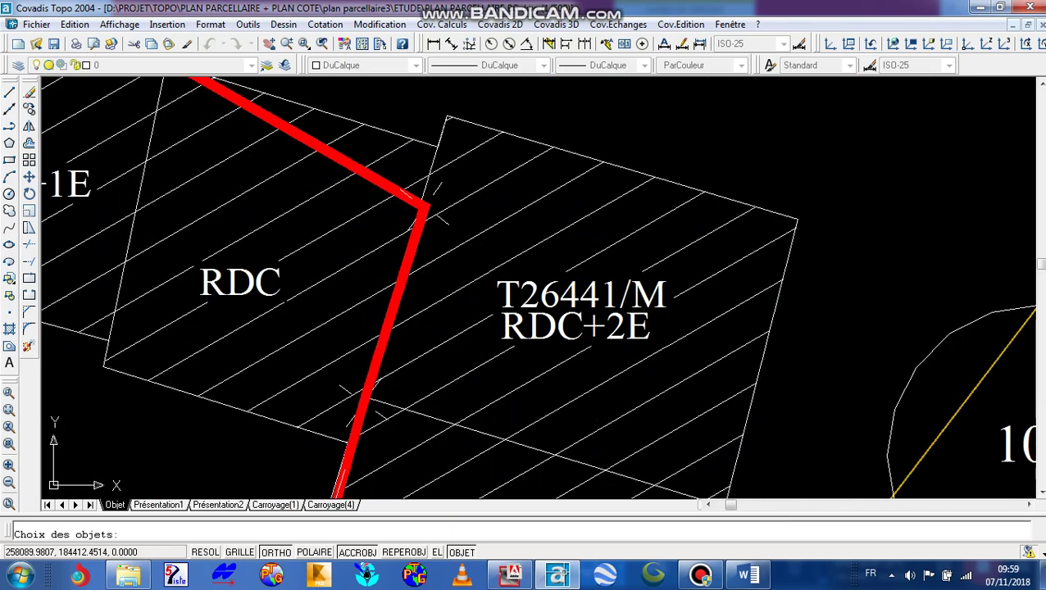
{"action": "scroll", "coordinate": [427, 215], "scroll_direction": "up", "scroll_amount": 3}
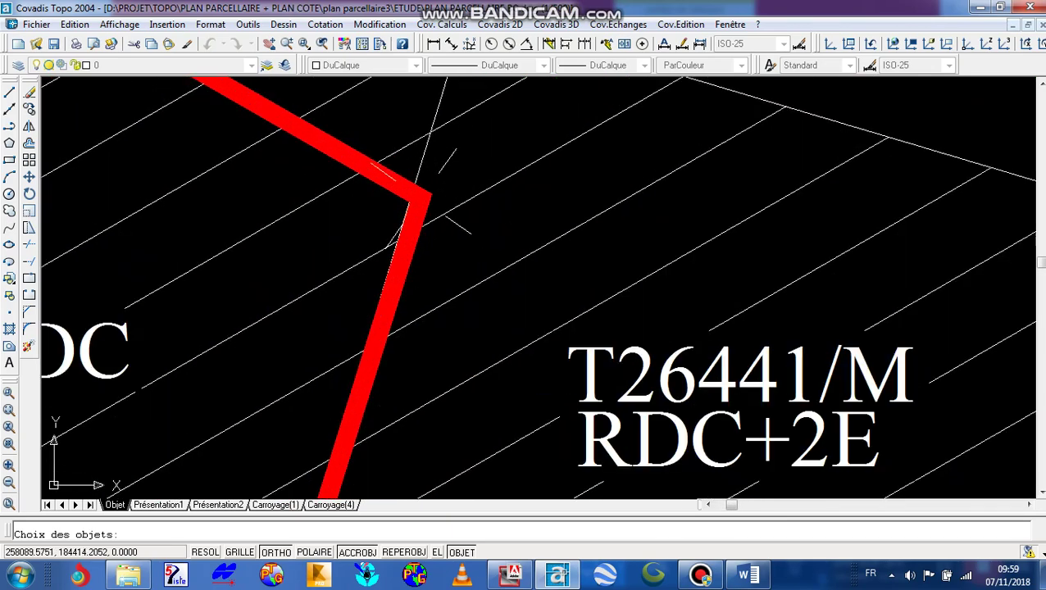
{"action": "key", "text": "Return"}
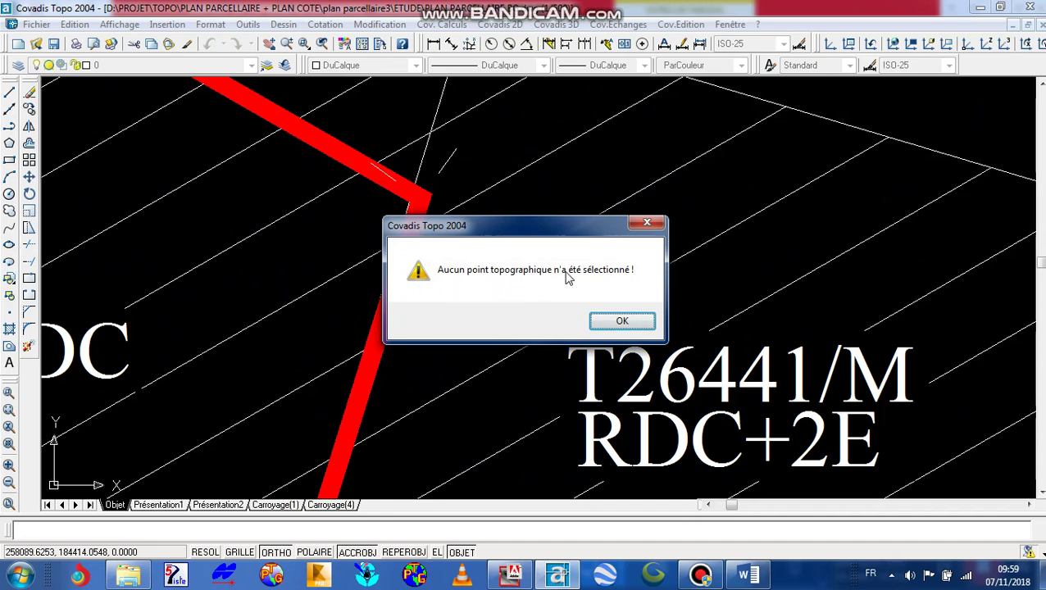
{"action": "left_click", "coordinate": [607, 320]}
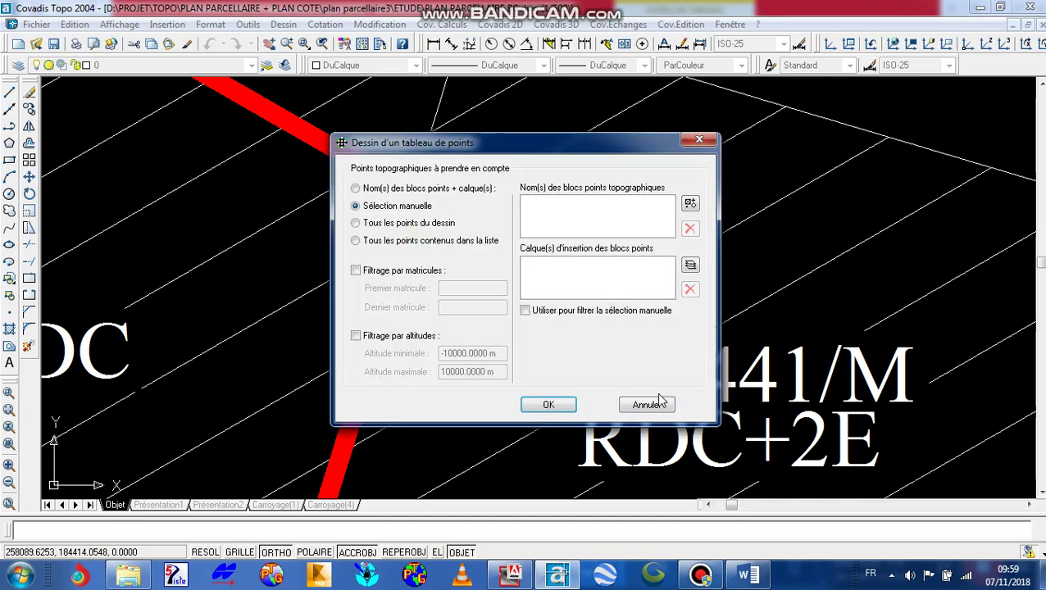
Abandon the points table and place a topographic point at the red boundary's northern apex.
{"action": "left_click", "coordinate": [647, 404]}
{"action": "left_click", "coordinate": [496, 23]}
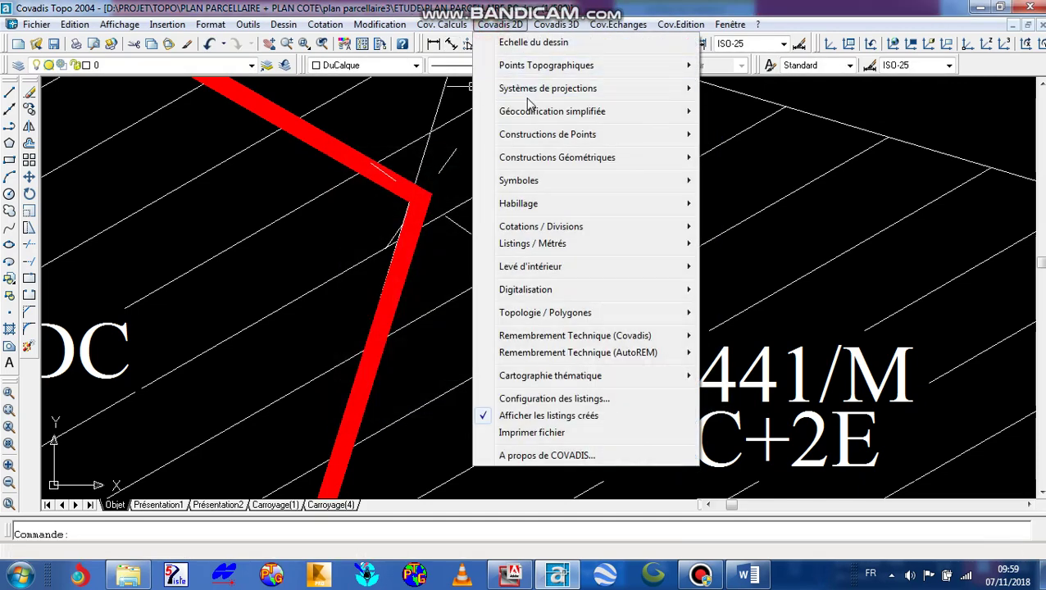
{"action": "mouse_move", "coordinate": [549, 67]}
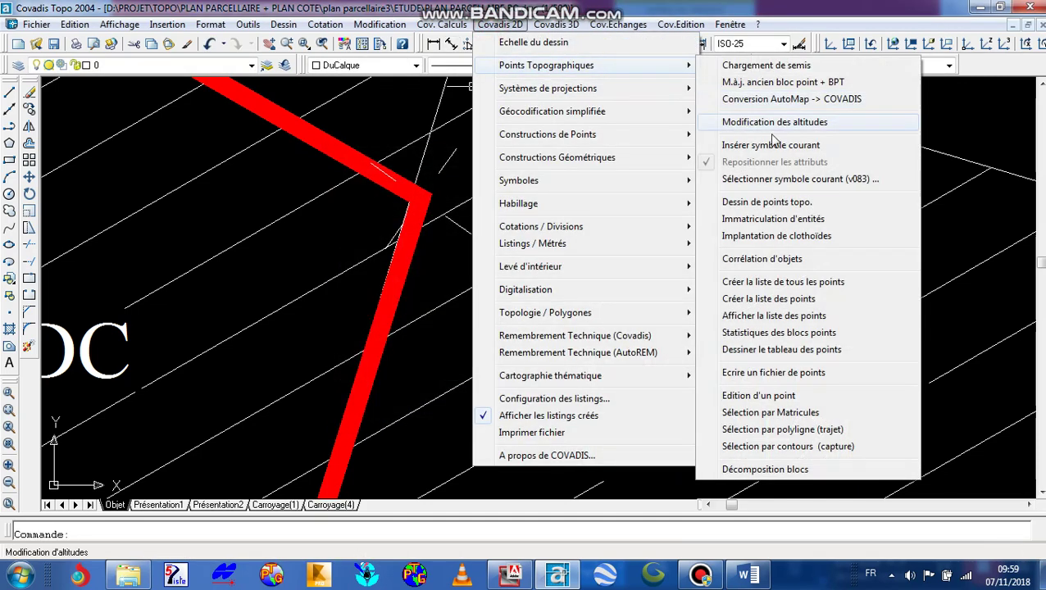
{"action": "left_click", "coordinate": [777, 205]}
{"action": "scroll", "coordinate": [771, 205], "scroll_direction": "down", "scroll_amount": 5}
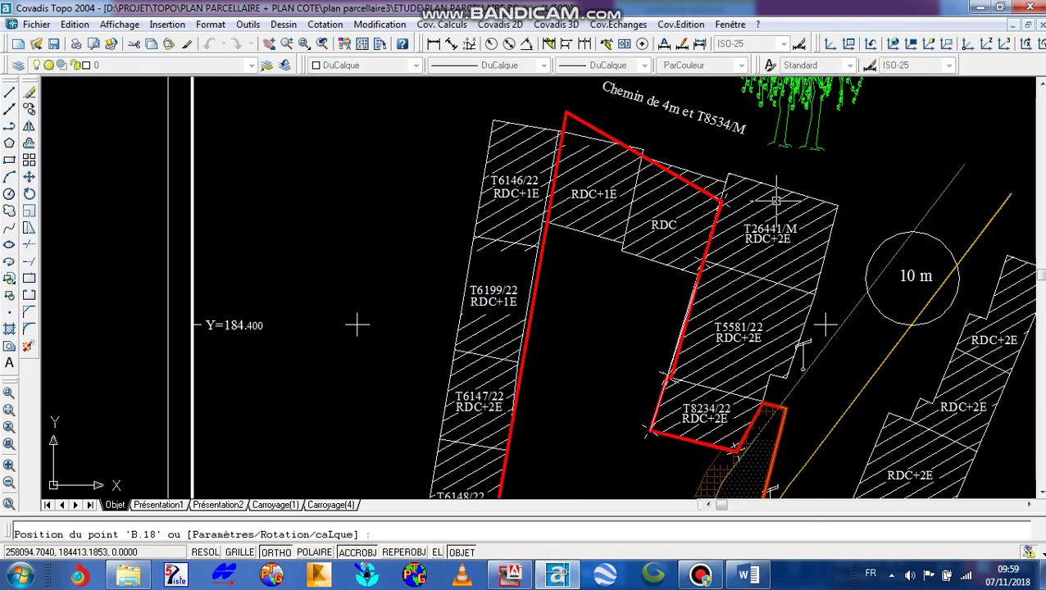
{"action": "scroll", "coordinate": [566, 148], "scroll_direction": "up", "scroll_amount": 5}
{"action": "scroll", "coordinate": [566, 149], "scroll_direction": "up", "scroll_amount": 3}
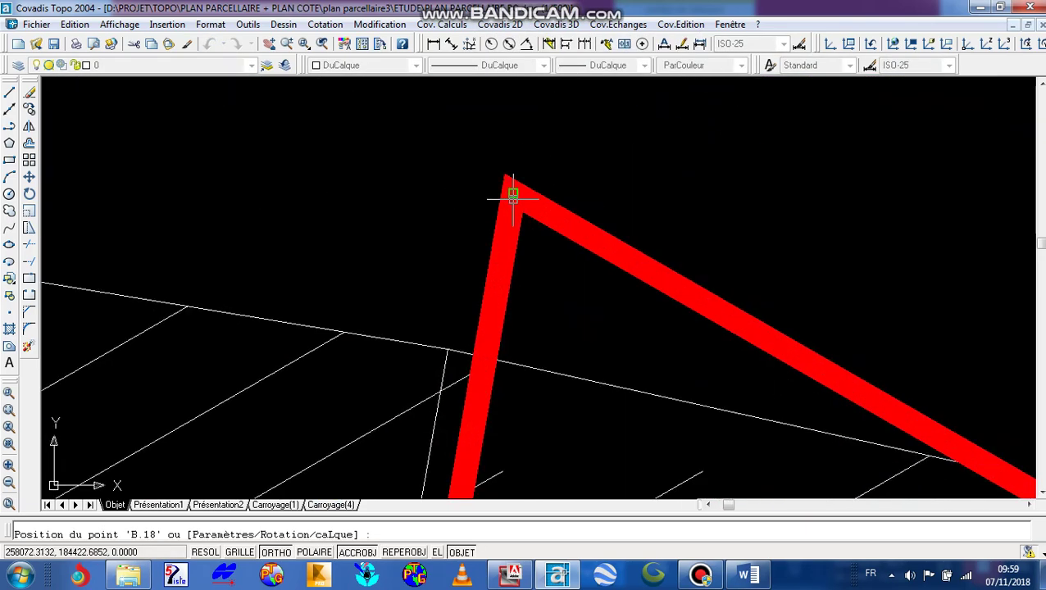
{"action": "left_click", "coordinate": [513, 193]}
Place topographic points on the red boundary at its corner beside T26441/M and where T26441/M meets T5581/22.
{"action": "scroll", "coordinate": [548, 215], "scroll_direction": "up", "scroll_amount": 3}
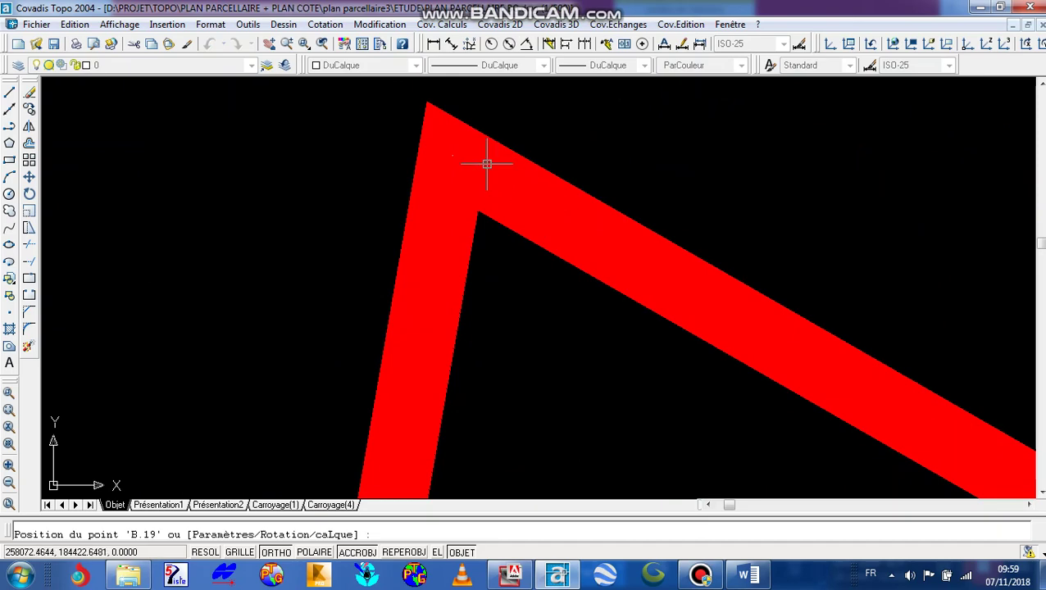
{"action": "scroll", "coordinate": [491, 156], "scroll_direction": "down", "scroll_amount": 3}
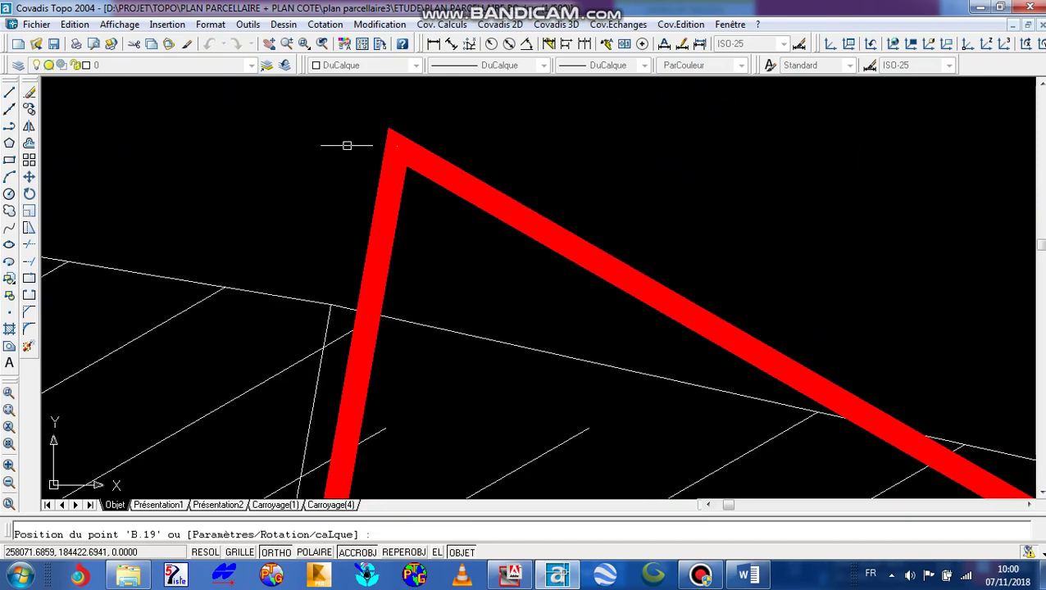
{"action": "scroll", "coordinate": [560, 310], "scroll_direction": "down", "scroll_amount": 2}
{"action": "scroll", "coordinate": [696, 206], "scroll_direction": "up", "scroll_amount": 5}
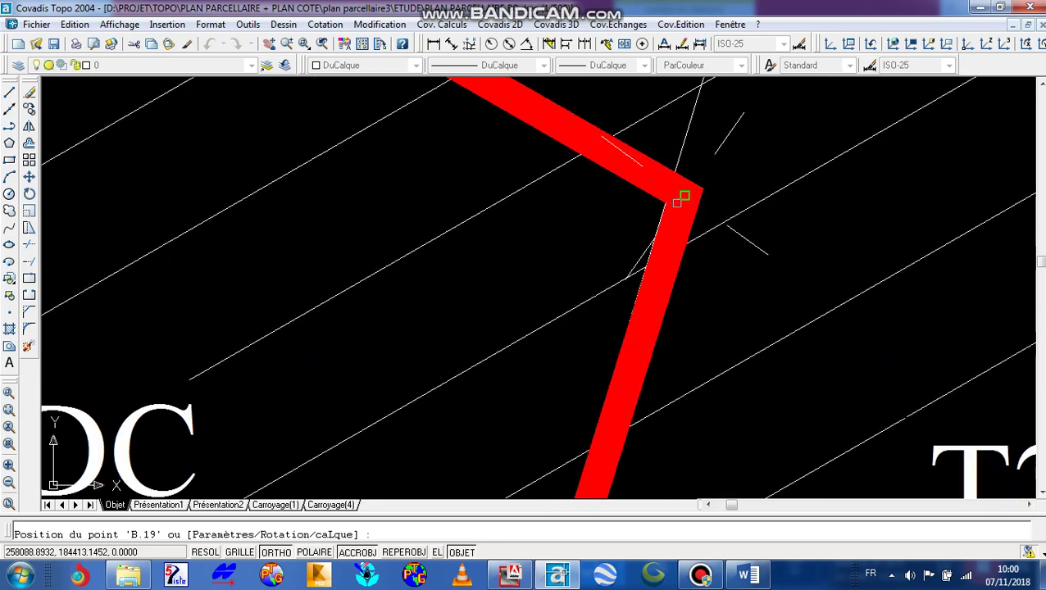
{"action": "left_click", "coordinate": [683, 195]}
{"action": "scroll", "coordinate": [672, 194], "scroll_direction": "down", "scroll_amount": 5}
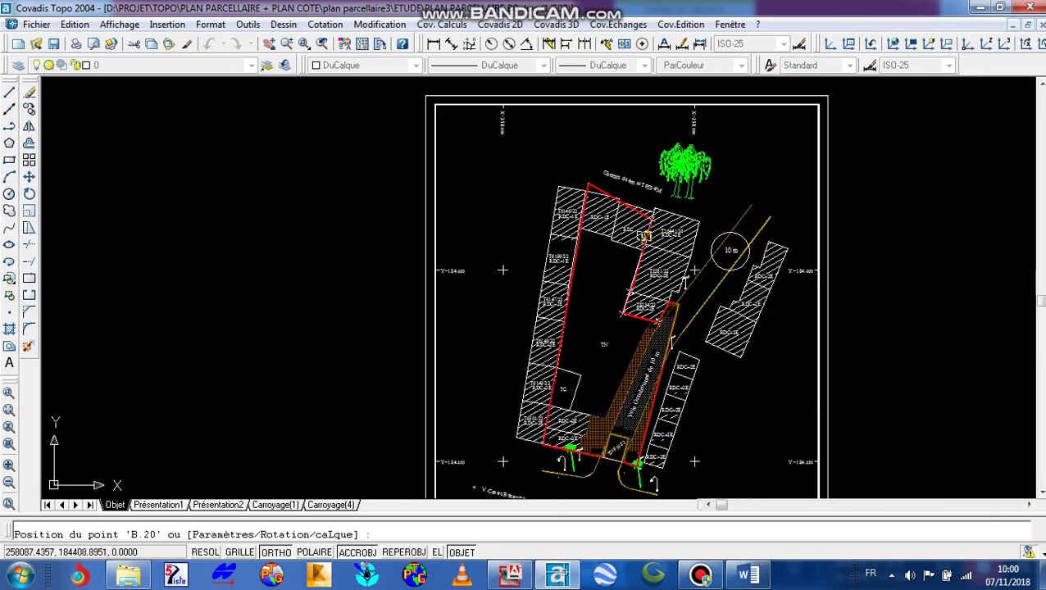
{"action": "scroll", "coordinate": [670, 206], "scroll_direction": "up", "scroll_amount": 5}
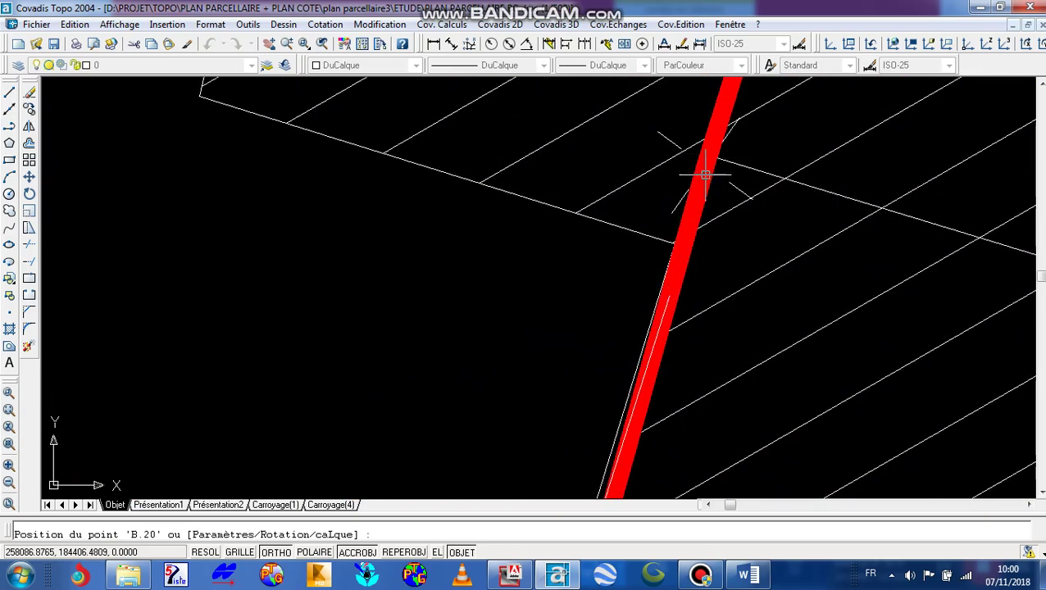
Place topographic points at both corners of the red boundary's small jog between T5581/22 and T8234/22.
{"action": "scroll", "coordinate": [706, 164], "scroll_direction": "down", "scroll_amount": 3}
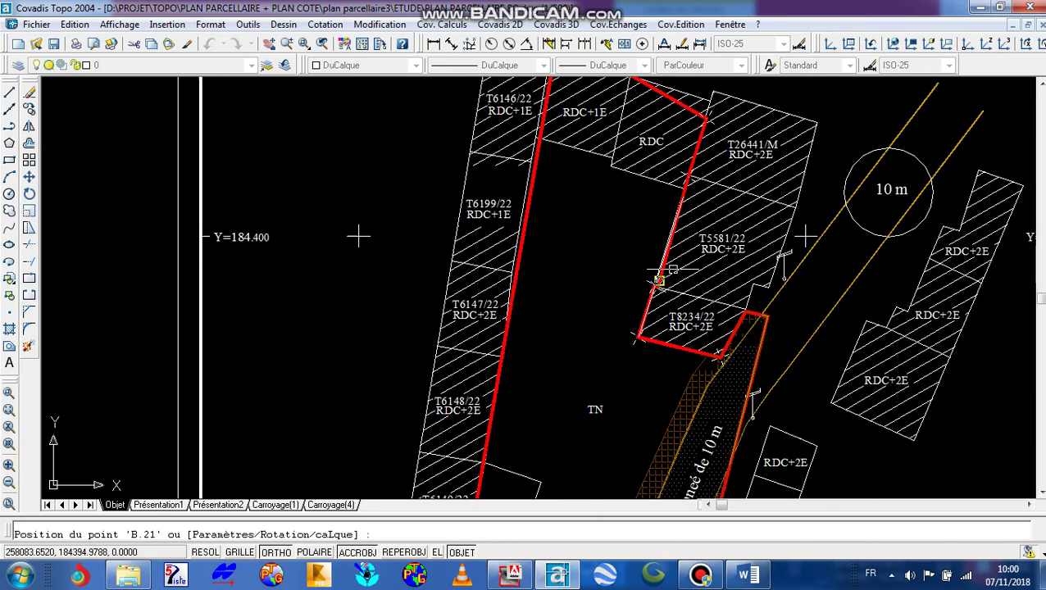
{"action": "scroll", "coordinate": [647, 299], "scroll_direction": "up", "scroll_amount": 5}
{"action": "scroll", "coordinate": [717, 270], "scroll_direction": "up", "scroll_amount": 1}
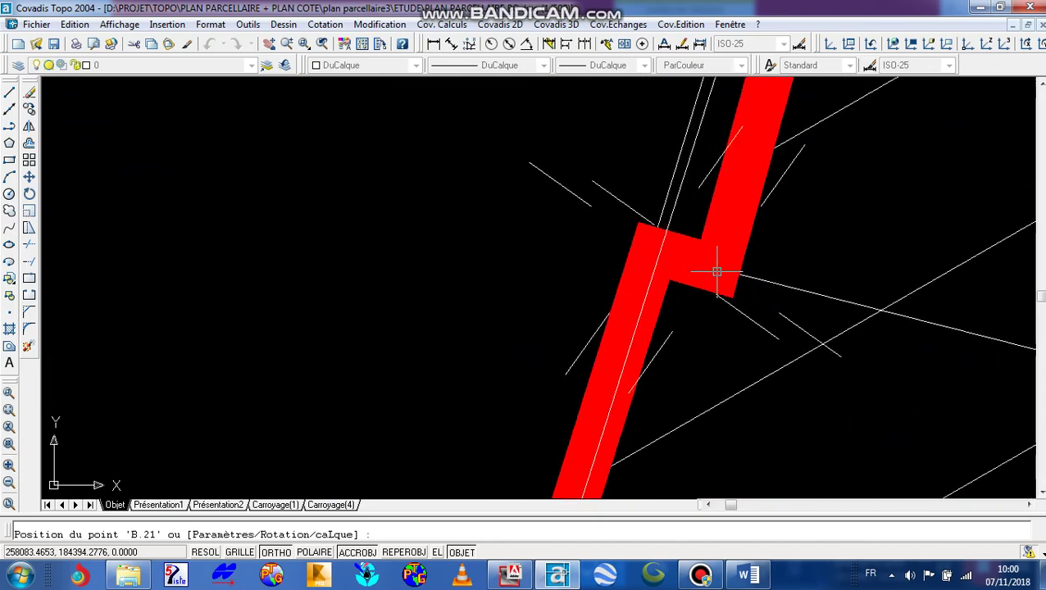
{"action": "left_click", "coordinate": [716, 269]}
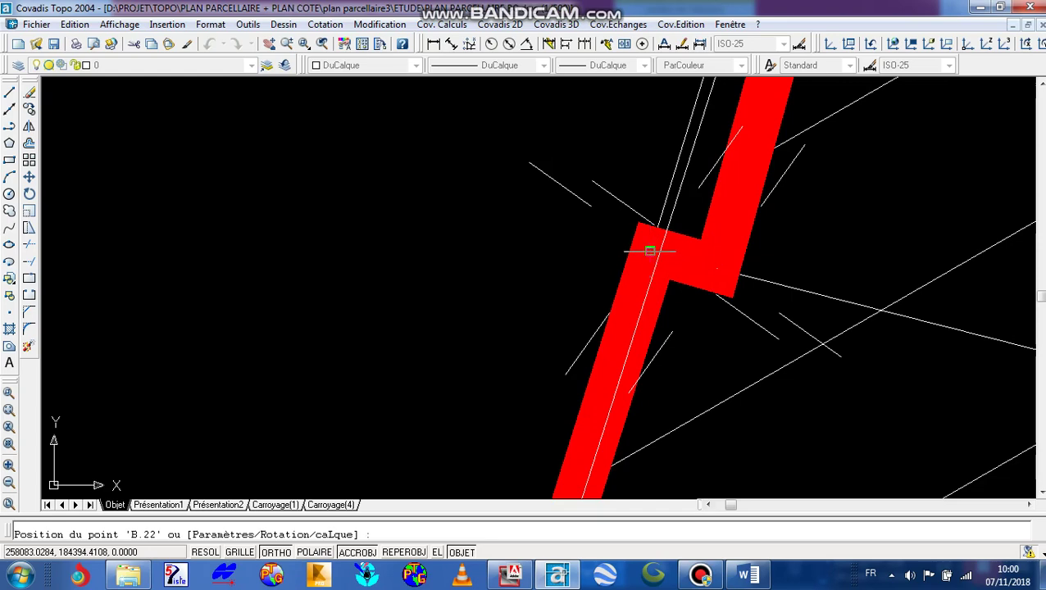
Place topographic points at the remaining red boundary corners around T8234/22 and at the adjacent corner across the road edge.
{"action": "scroll", "coordinate": [650, 252], "scroll_direction": "down", "scroll_amount": 3}
{"action": "scroll", "coordinate": [642, 292], "scroll_direction": "up", "scroll_amount": 5}
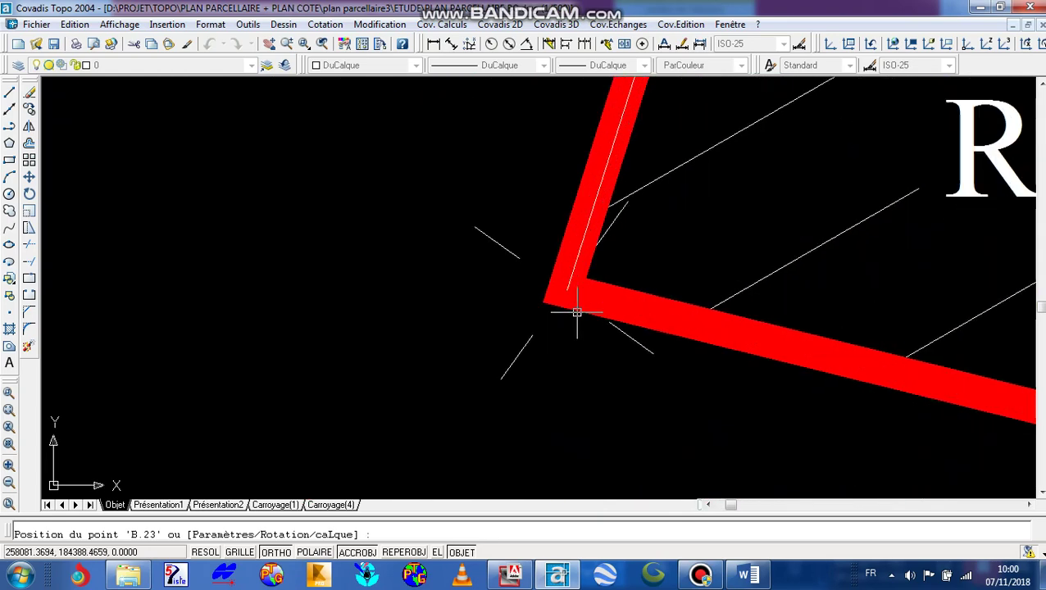
{"action": "left_click", "coordinate": [567, 289]}
{"action": "scroll", "coordinate": [560, 287], "scroll_direction": "down", "scroll_amount": 3}
{"action": "scroll", "coordinate": [771, 334], "scroll_direction": "up", "scroll_amount": 3}
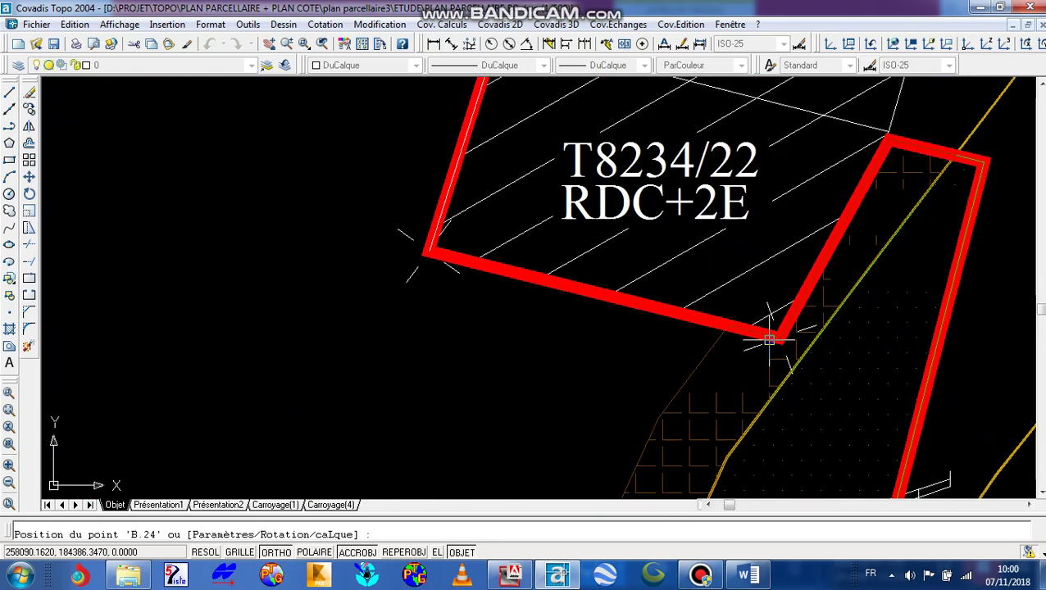
{"action": "left_click", "coordinate": [786, 338]}
{"action": "scroll", "coordinate": [738, 285], "scroll_direction": "down", "scroll_amount": 3}
{"action": "scroll", "coordinate": [847, 151], "scroll_direction": "up", "scroll_amount": 3}
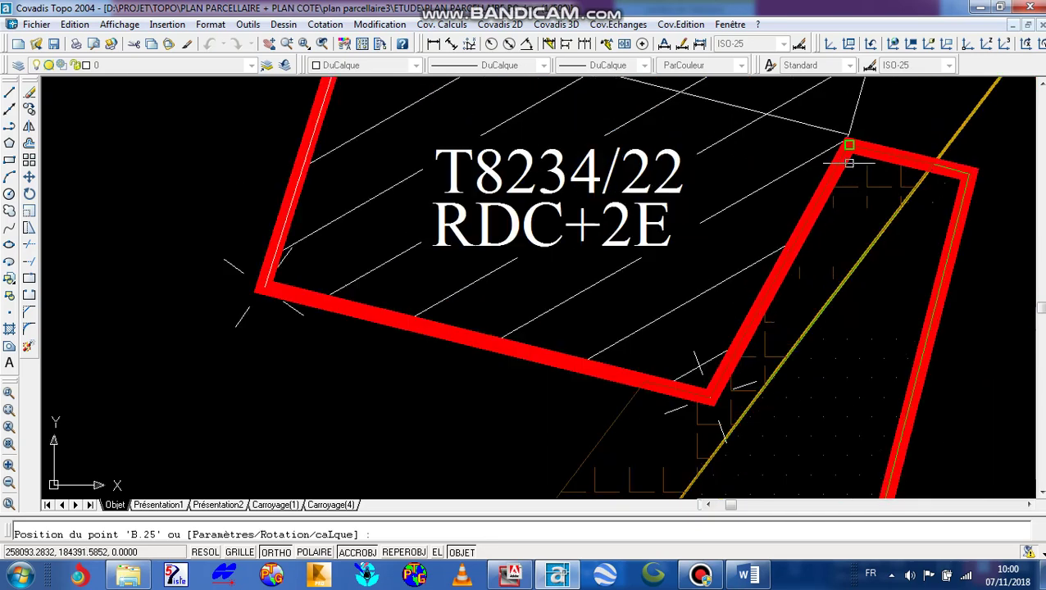
{"action": "left_click", "coordinate": [844, 142]}
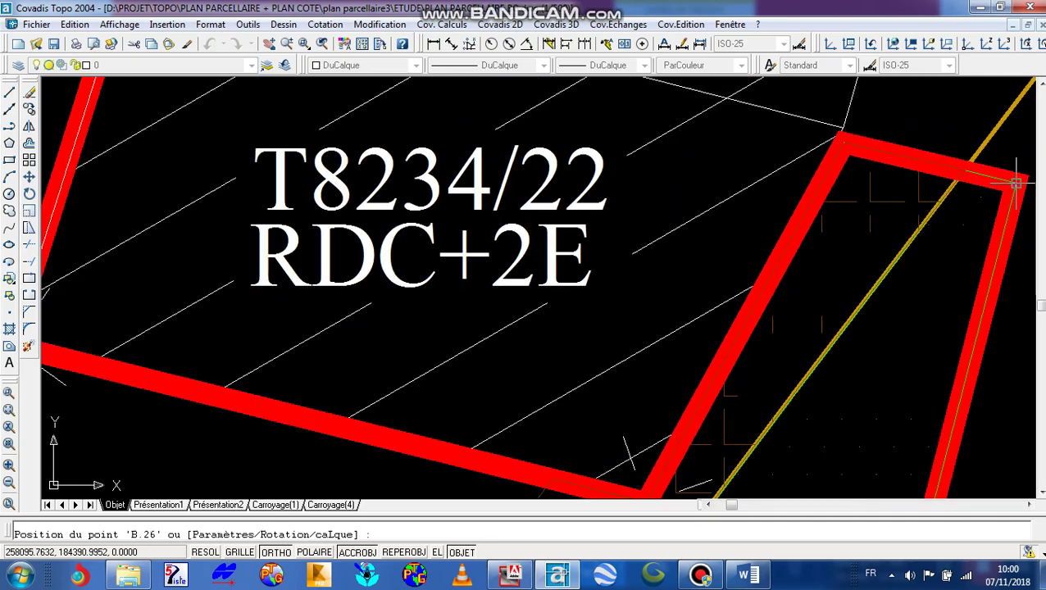
Place topographic points at both ends of the short southern boundary segment just east of T21955/22.
{"action": "scroll", "coordinate": [1016, 184], "scroll_direction": "down", "scroll_amount": 4}
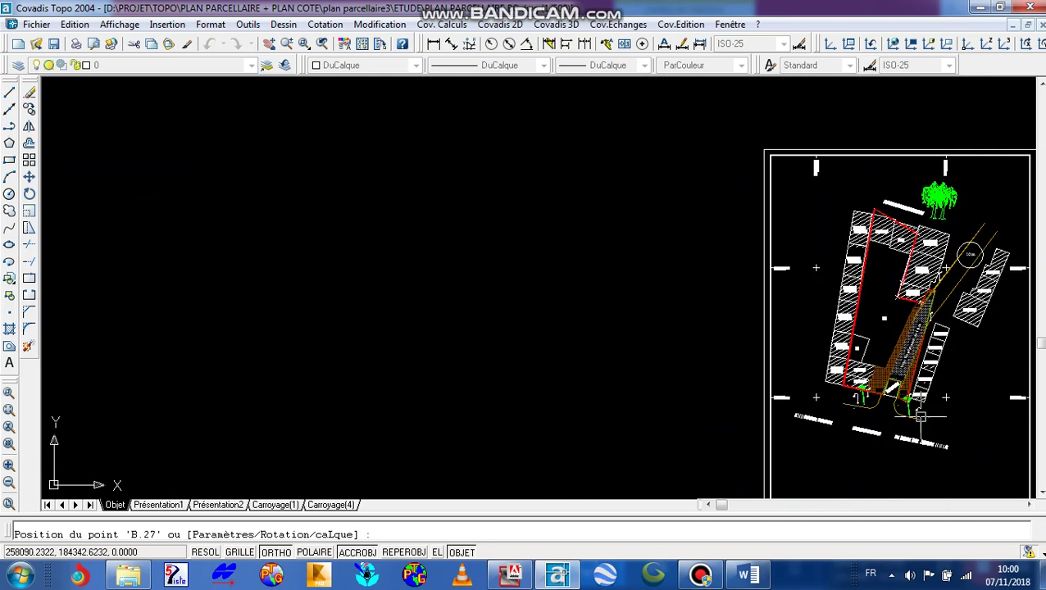
{"action": "scroll", "coordinate": [859, 342], "scroll_direction": "up", "scroll_amount": 4}
{"action": "scroll", "coordinate": [887, 418], "scroll_direction": "up", "scroll_amount": 4}
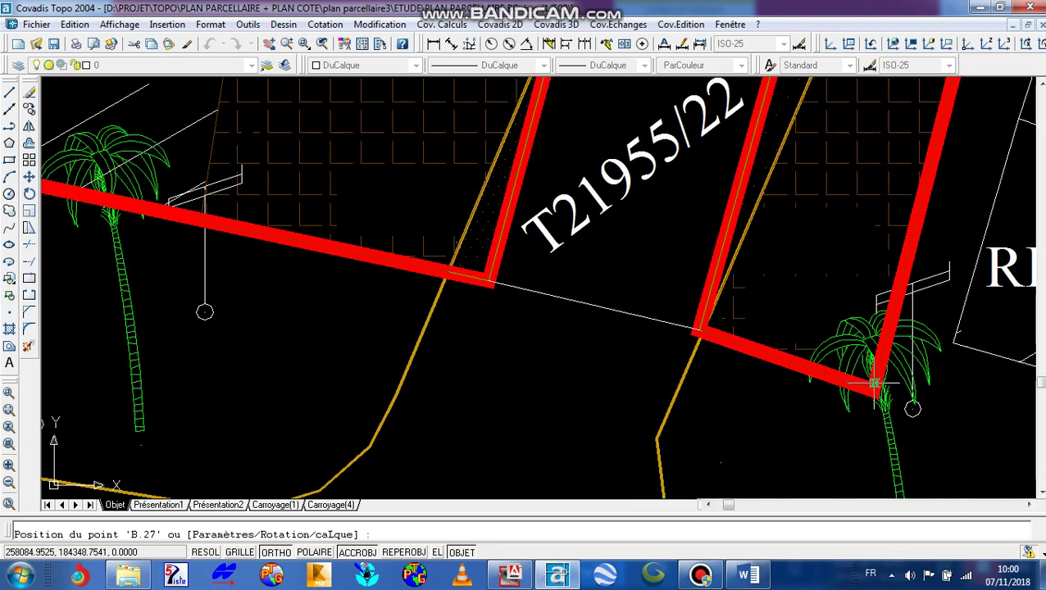
{"action": "left_click", "coordinate": [874, 392]}
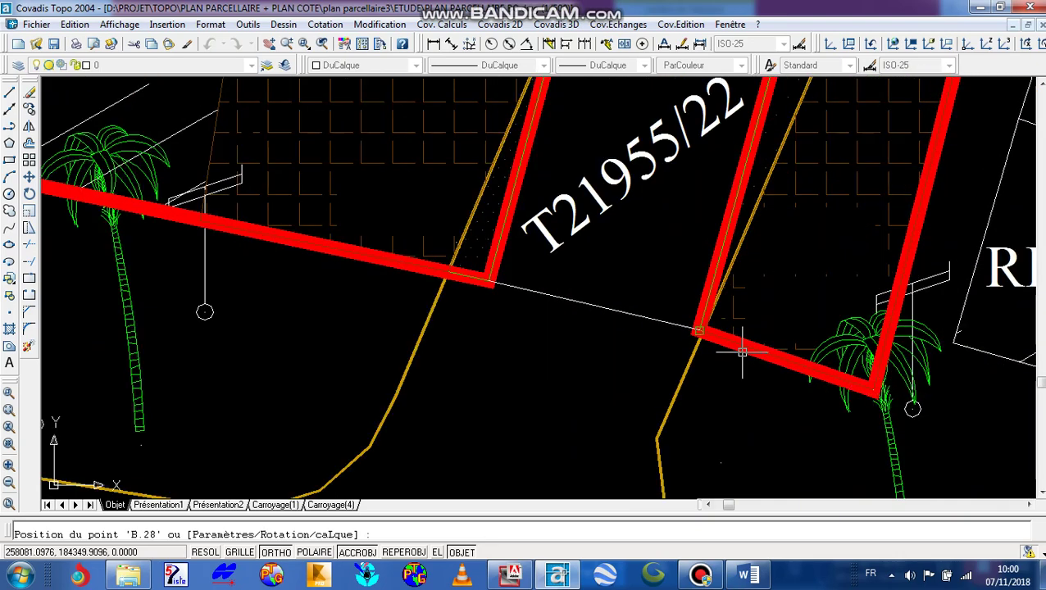
{"action": "left_click", "coordinate": [697, 330]}
Place topographic points at the two northern corners and the southwest corner of parcel T21955/22.
{"action": "scroll", "coordinate": [698, 331], "scroll_direction": "down", "scroll_amount": 4}
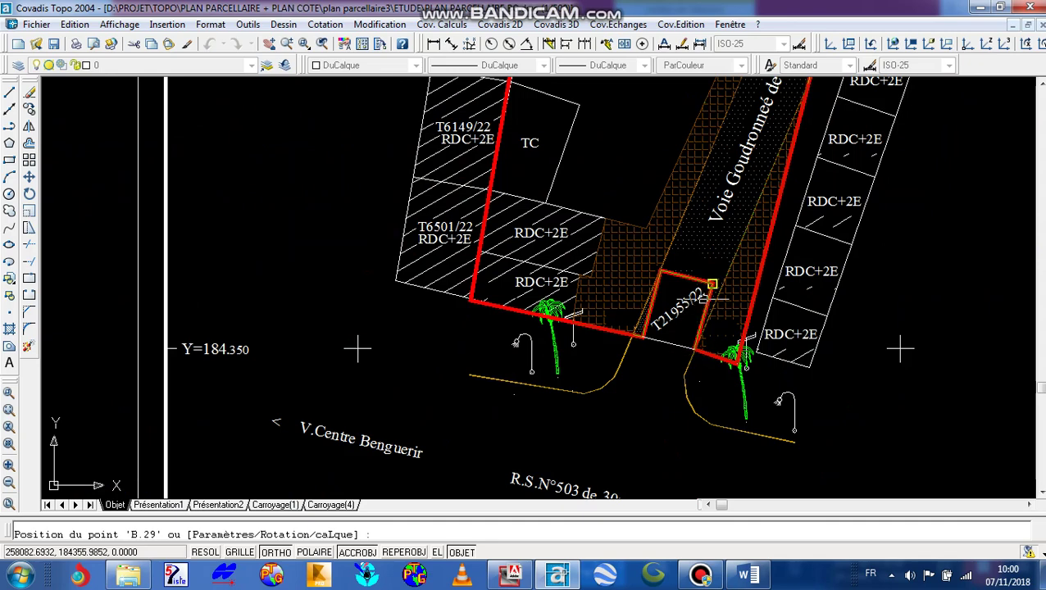
{"action": "scroll", "coordinate": [716, 279], "scroll_direction": "up", "scroll_amount": 4}
{"action": "left_click", "coordinate": [732, 267]}
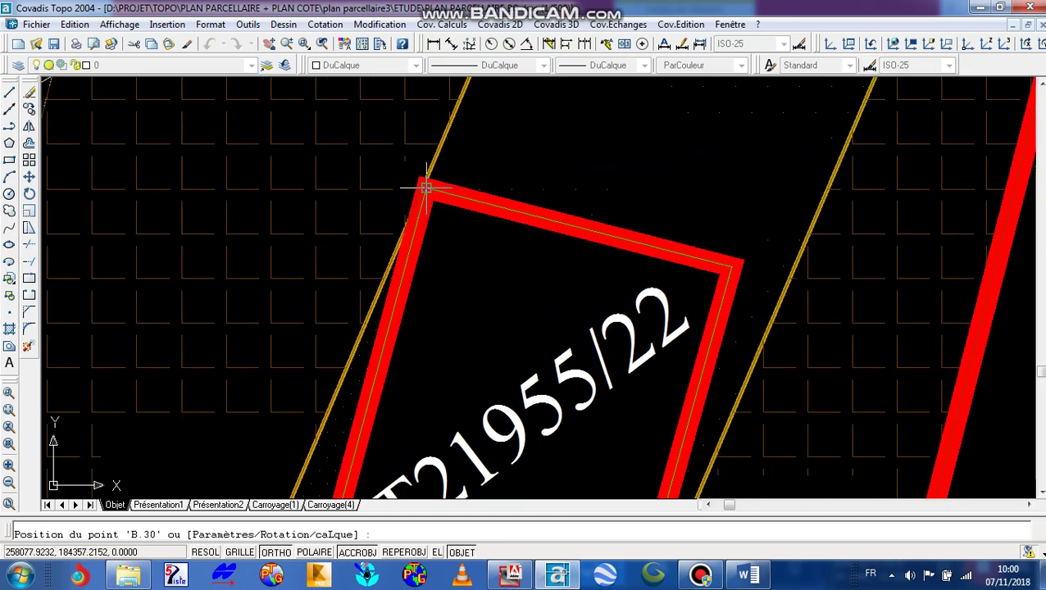
{"action": "left_click", "coordinate": [426, 187]}
{"action": "scroll", "coordinate": [427, 187], "scroll_direction": "down", "scroll_amount": 4}
{"action": "scroll", "coordinate": [738, 276], "scroll_direction": "up", "scroll_amount": 5}
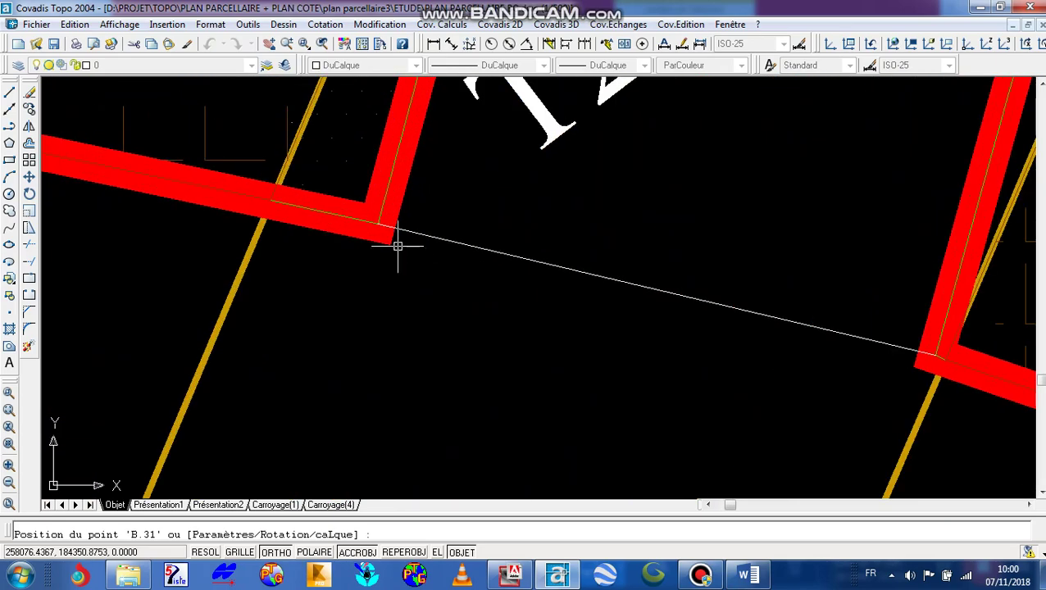
Place the last topographic point at the red boundary's southwest corner near T6501/22 and end point placement.
{"action": "scroll", "coordinate": [621, 293], "scroll_direction": "down", "scroll_amount": 3}
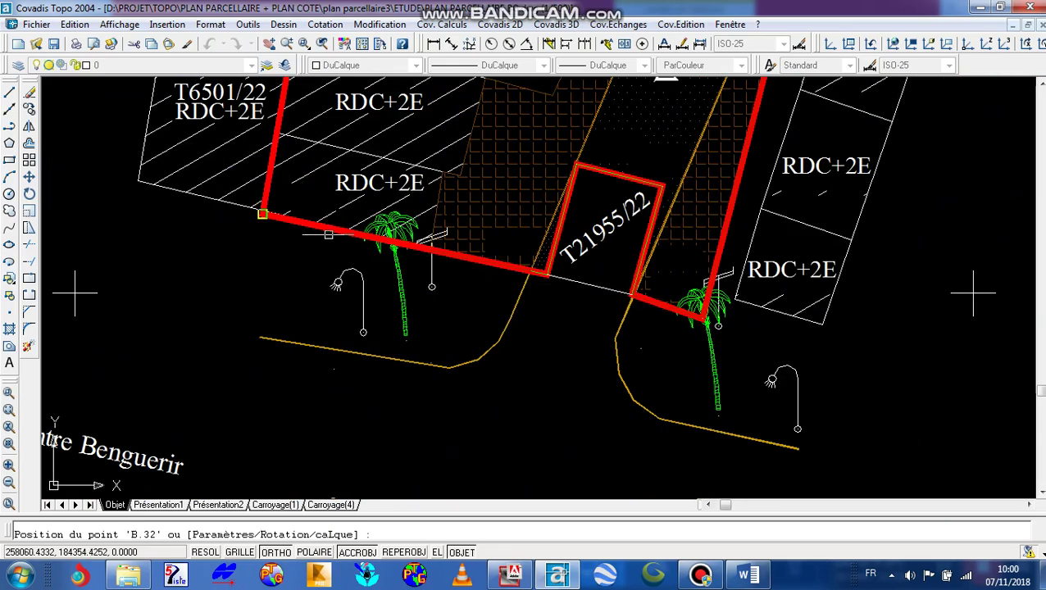
{"action": "scroll", "coordinate": [262, 216], "scroll_direction": "up", "scroll_amount": 5}
{"action": "left_click", "coordinate": [213, 225]}
{"action": "scroll", "coordinate": [245, 275], "scroll_direction": "down", "scroll_amount": 4}
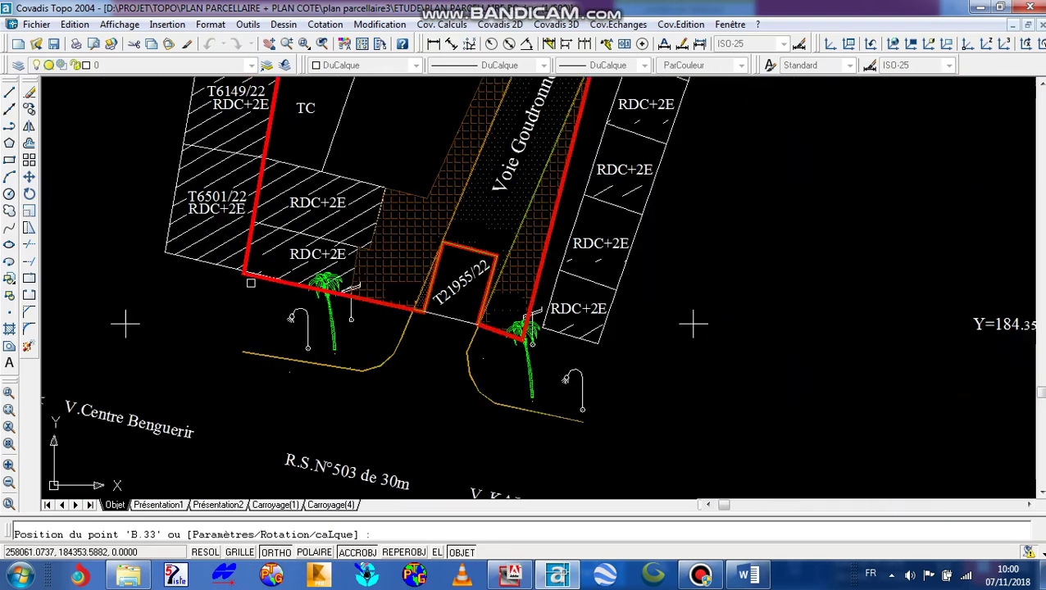
{"action": "scroll", "coordinate": [254, 279], "scroll_direction": "down", "scroll_amount": 5}
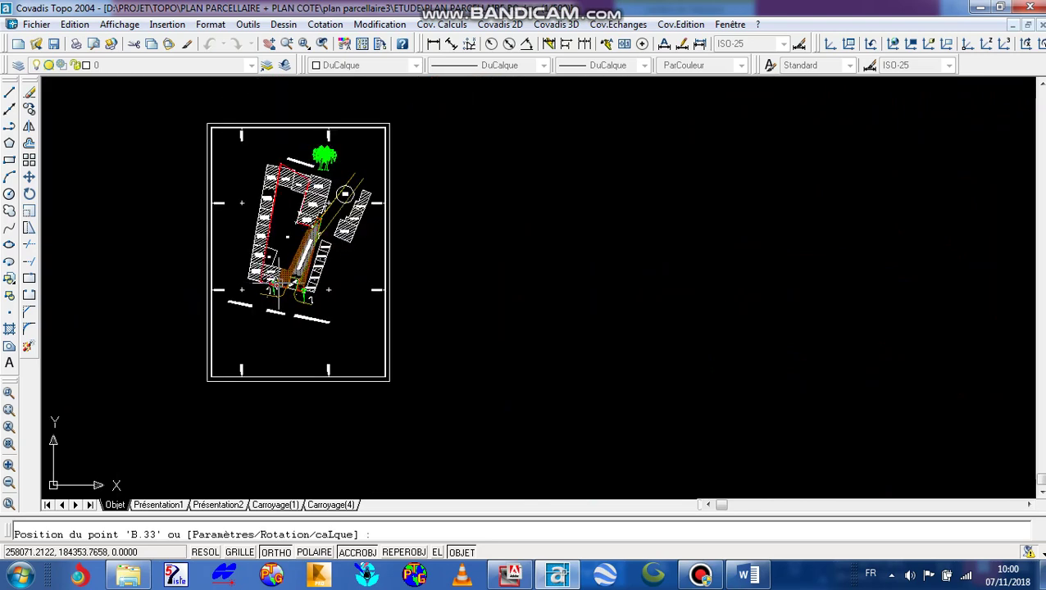
{"action": "key", "text": "Escape"}
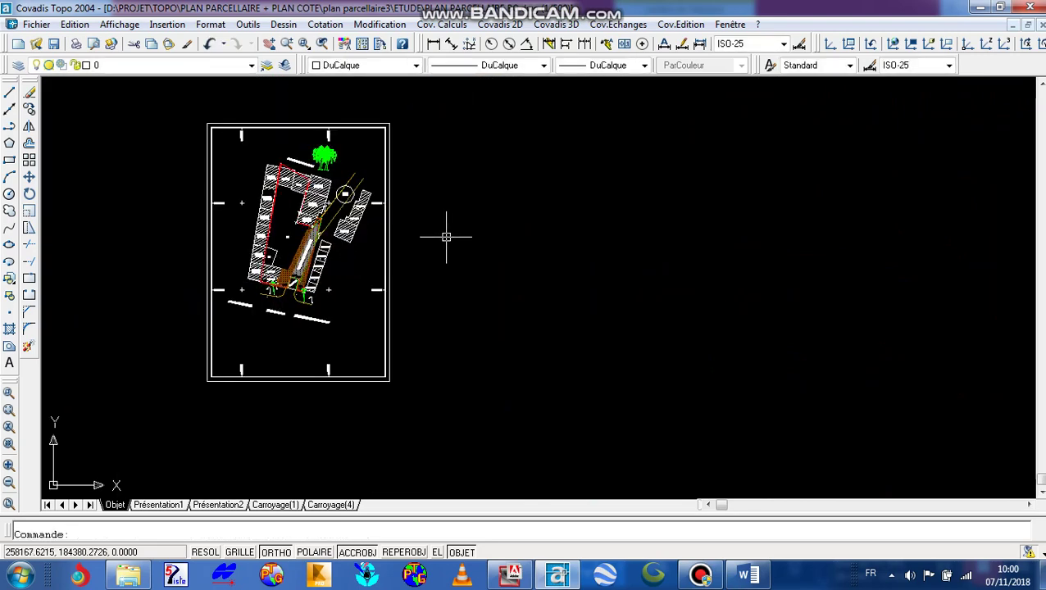
Set up a points table by manual selection, using the TCPOINT block and the Points, TOPOJIS and TopoMat layers.
{"action": "left_click", "coordinate": [500, 23]}
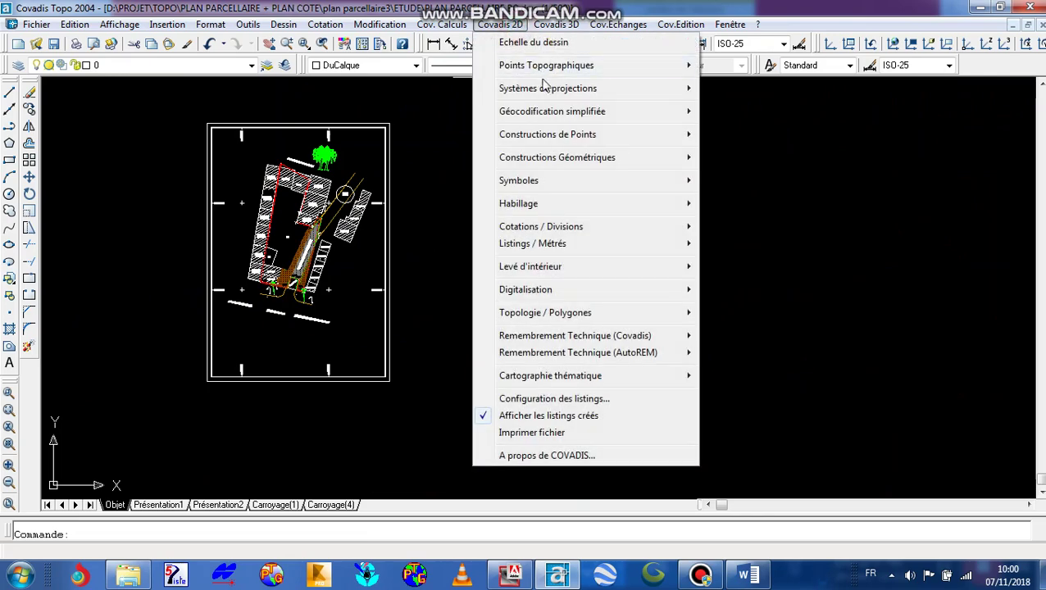
{"action": "mouse_move", "coordinate": [549, 67]}
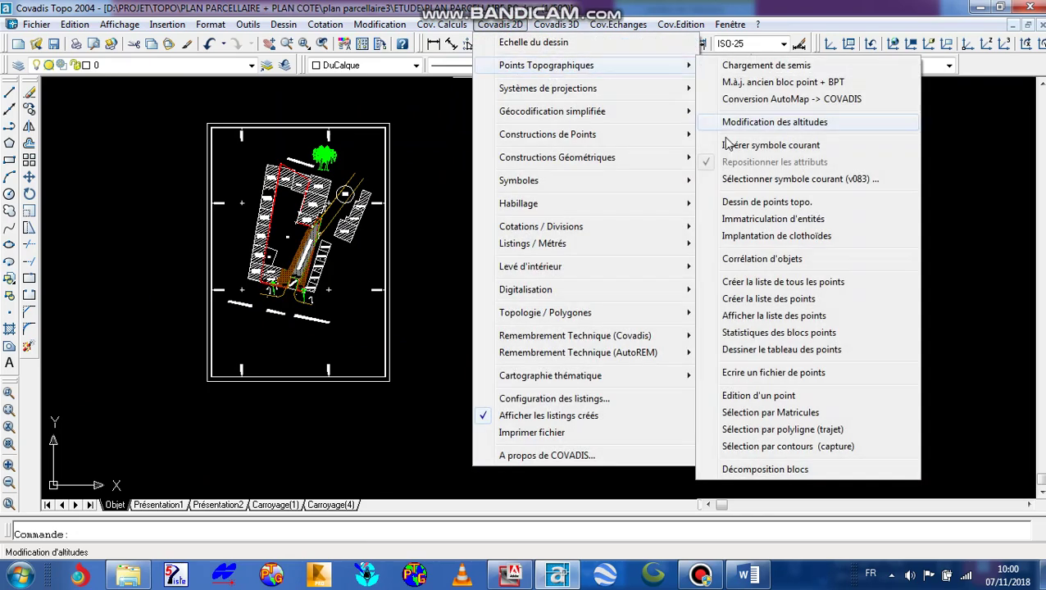
{"action": "left_click", "coordinate": [768, 350]}
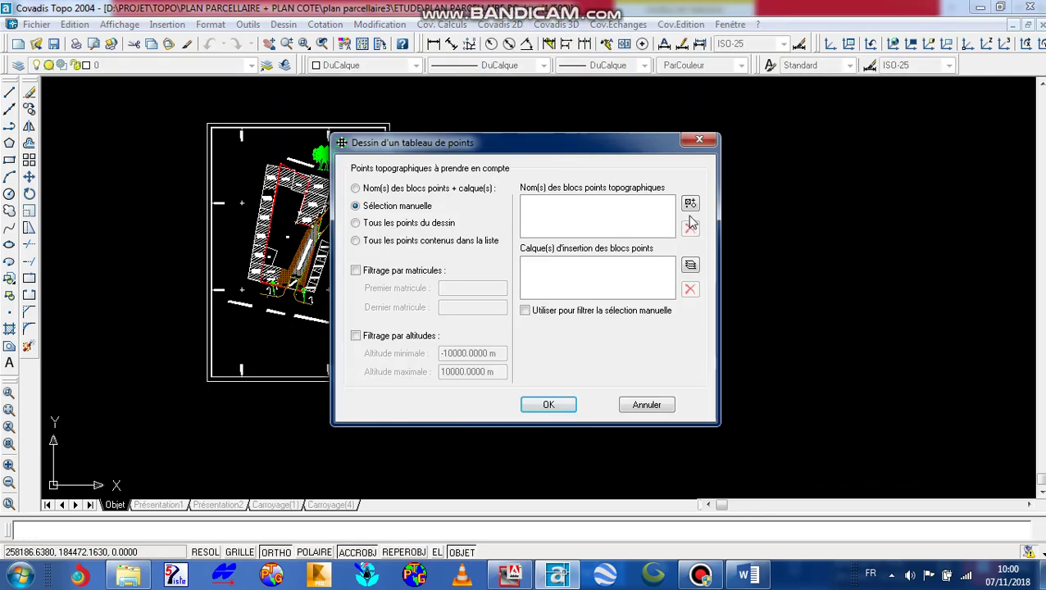
{"action": "left_click", "coordinate": [687, 203]}
{"action": "left_click", "coordinate": [367, 157]}
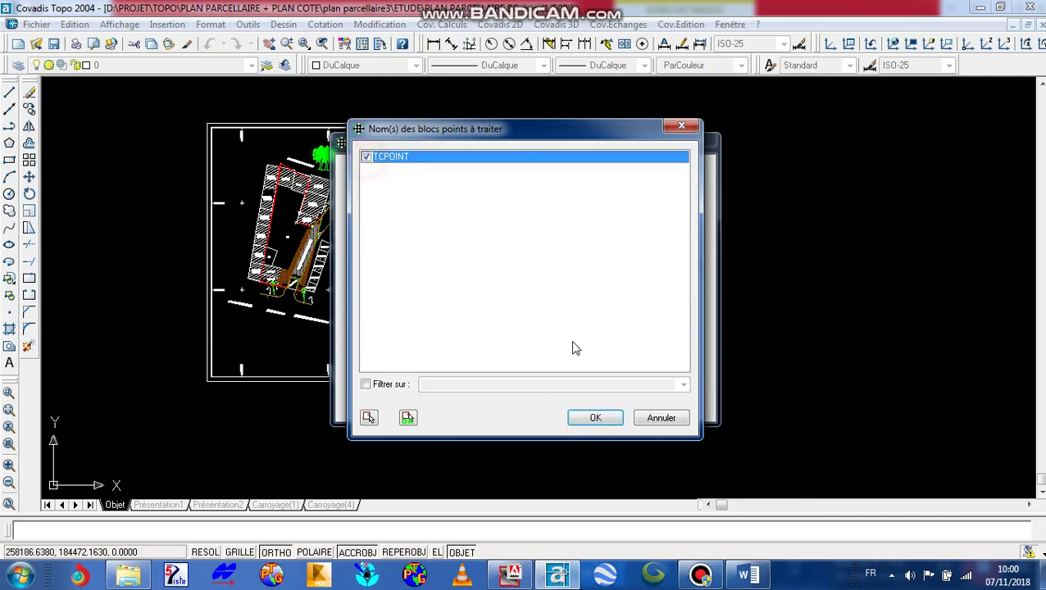
{"action": "left_click", "coordinate": [603, 417]}
{"action": "left_click", "coordinate": [607, 418]}
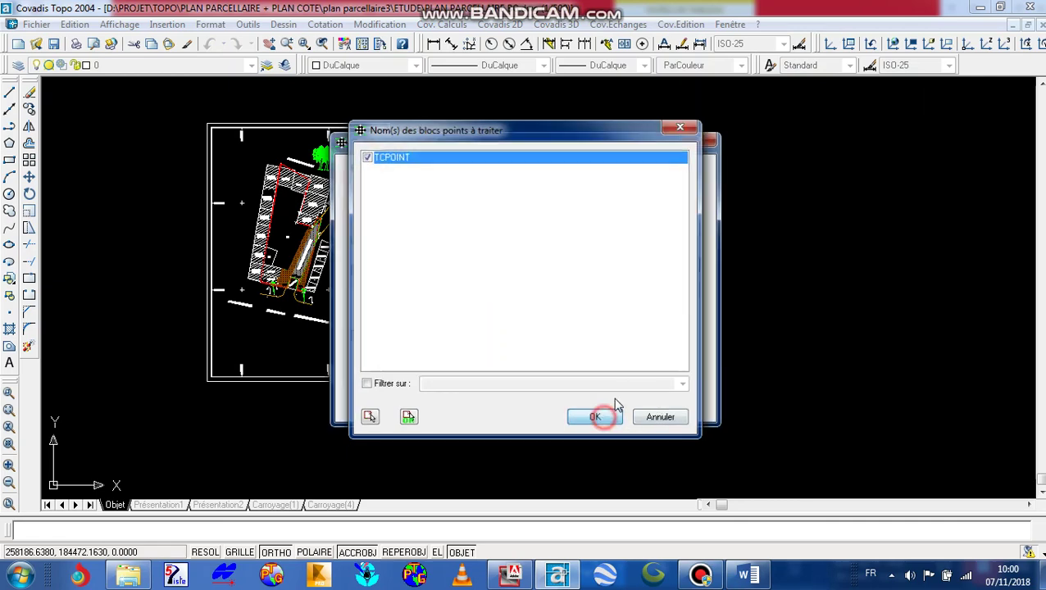
{"action": "left_click", "coordinate": [690, 265]}
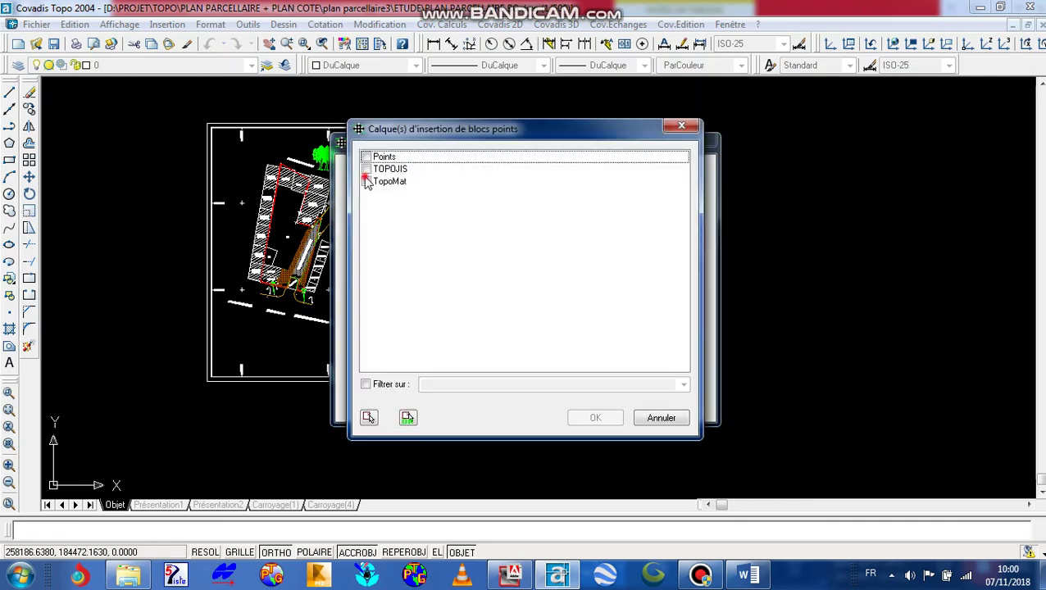
{"action": "left_click", "coordinate": [367, 182]}
{"action": "left_click", "coordinate": [367, 169]}
{"action": "left_click", "coordinate": [367, 157]}
{"action": "left_click", "coordinate": [590, 419]}
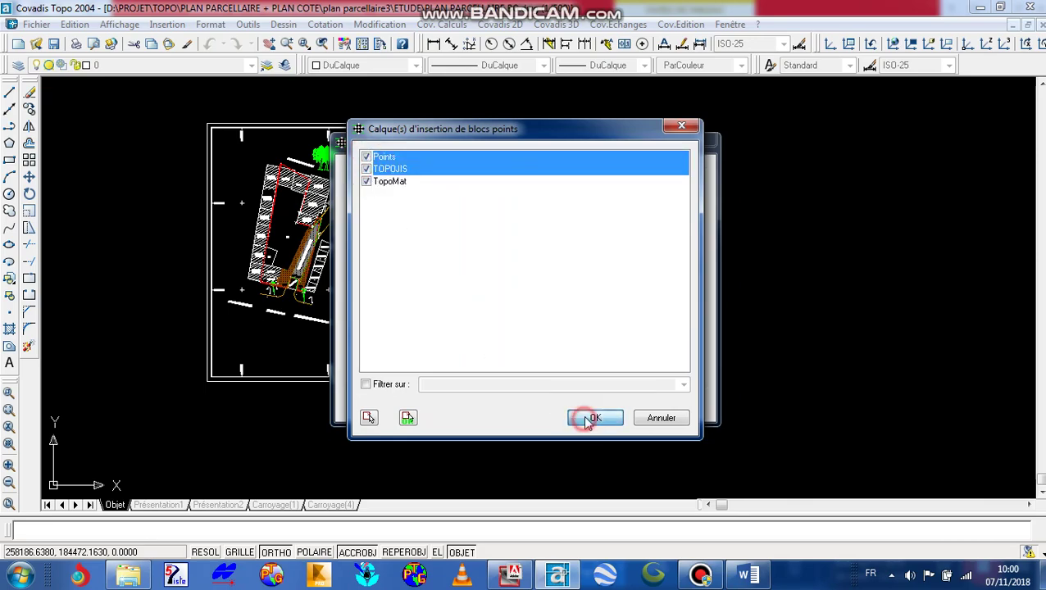
{"action": "left_click", "coordinate": [543, 406]}
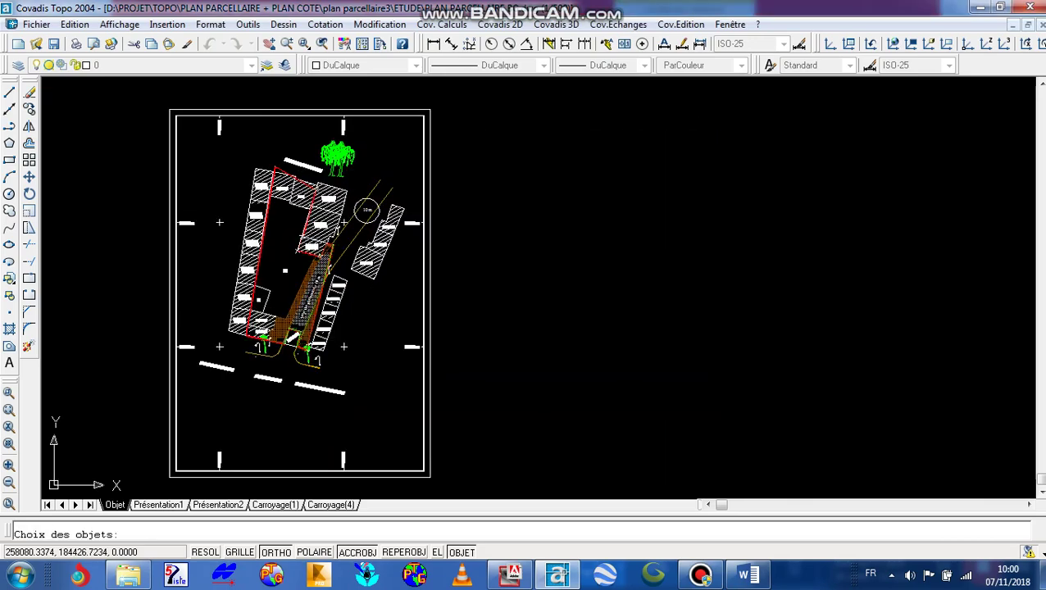
Select the topographic points at the red boundary's two northern corners and down its eastern side to the small jog above T8234/22.
{"action": "scroll", "coordinate": [255, 178], "scroll_direction": "up", "scroll_amount": 10}
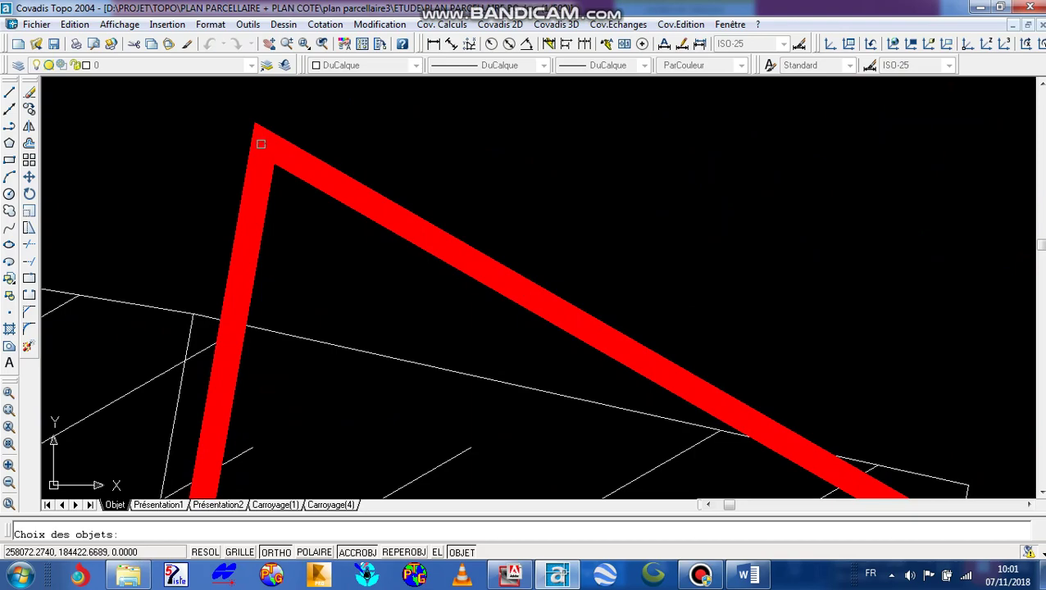
{"action": "scroll", "coordinate": [263, 145], "scroll_direction": "down", "scroll_amount": 5}
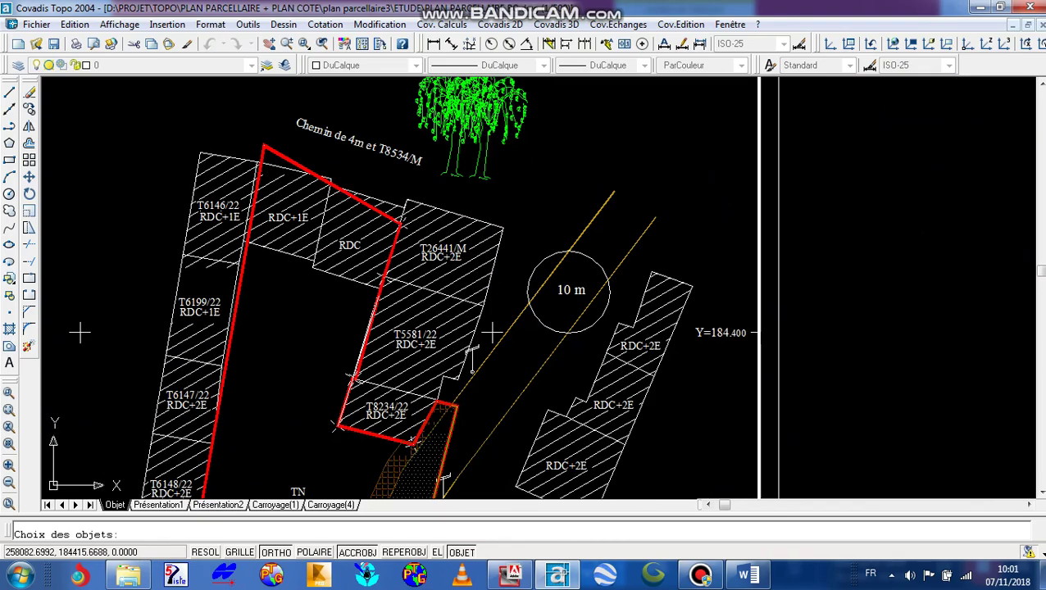
{"action": "scroll", "coordinate": [394, 222], "scroll_direction": "up", "scroll_amount": 3}
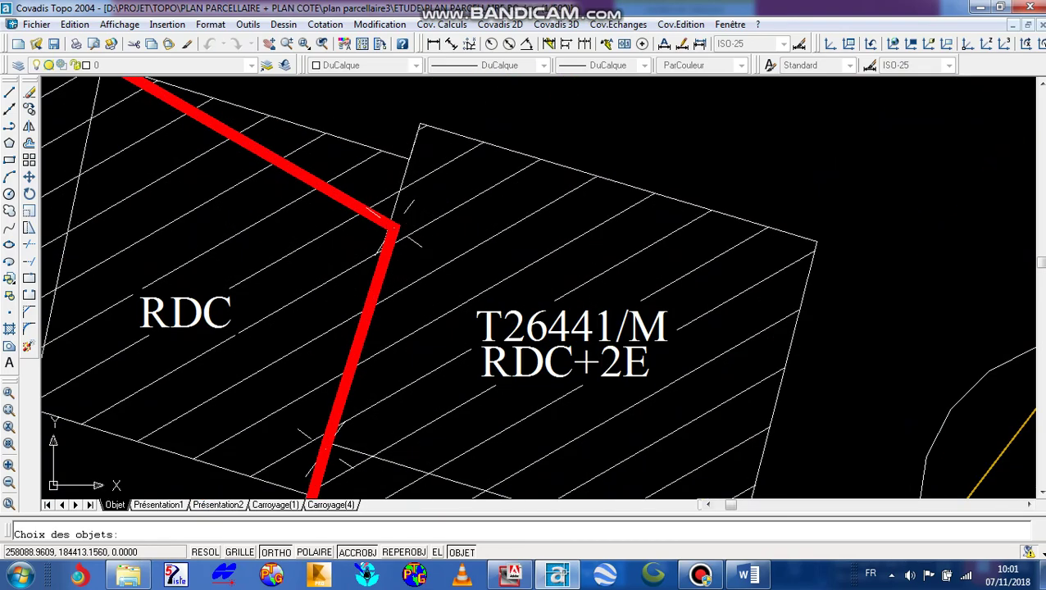
{"action": "scroll", "coordinate": [395, 229], "scroll_direction": "down", "scroll_amount": 5}
{"action": "scroll", "coordinate": [459, 262], "scroll_direction": "up", "scroll_amount": 7}
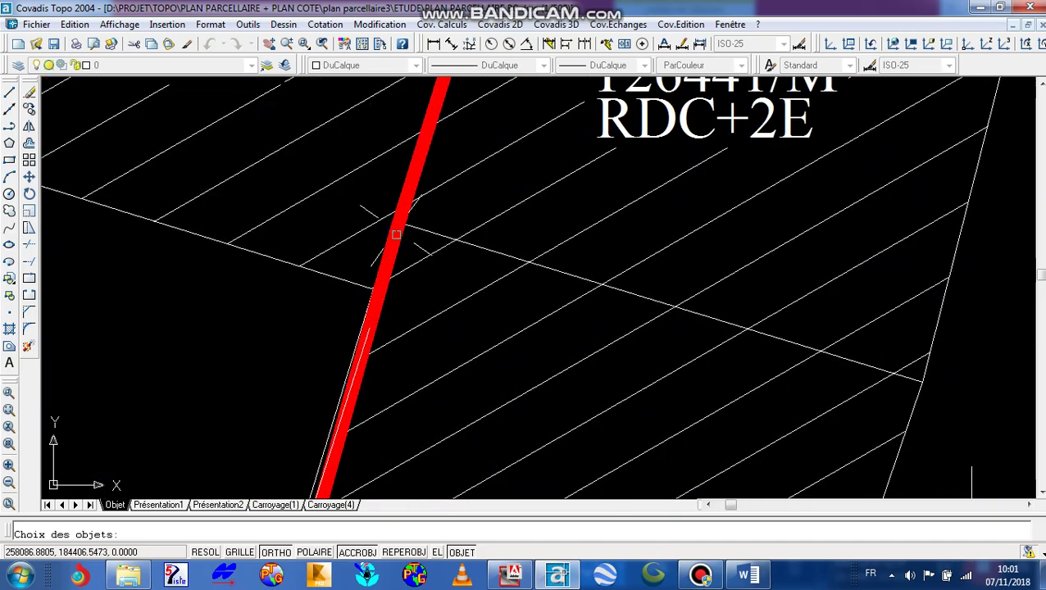
{"action": "scroll", "coordinate": [396, 230], "scroll_direction": "down", "scroll_amount": 5}
{"action": "scroll", "coordinate": [447, 332], "scroll_direction": "up", "scroll_amount": 7}
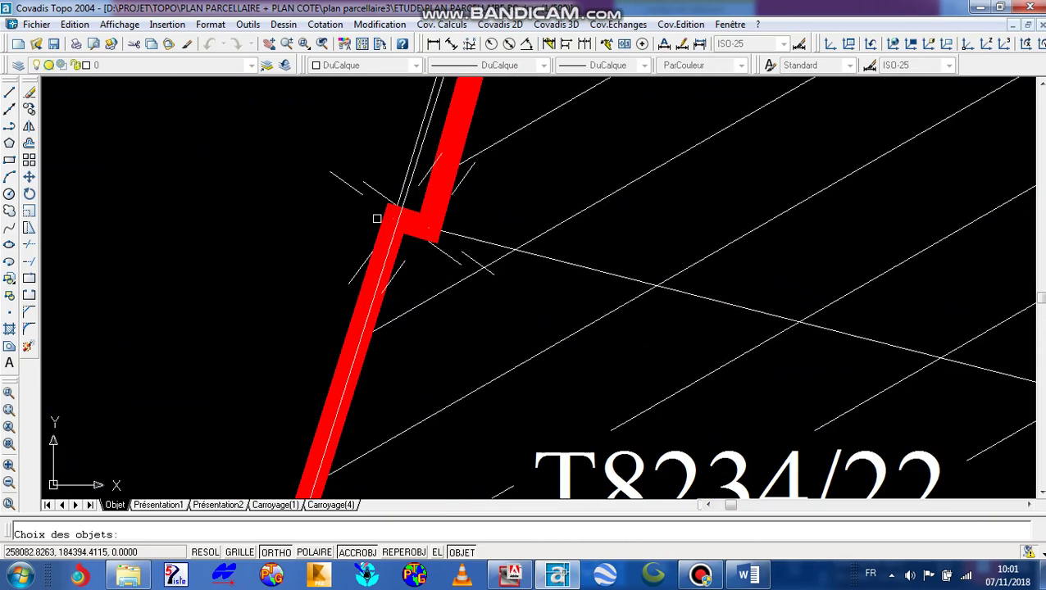
Add to the selection the points at the two southern corners of T8234/22 and both corners of the road strip's north end.
{"action": "scroll", "coordinate": [395, 219], "scroll_direction": "down", "scroll_amount": 5}
{"action": "scroll", "coordinate": [361, 302], "scroll_direction": "up", "scroll_amount": 5}
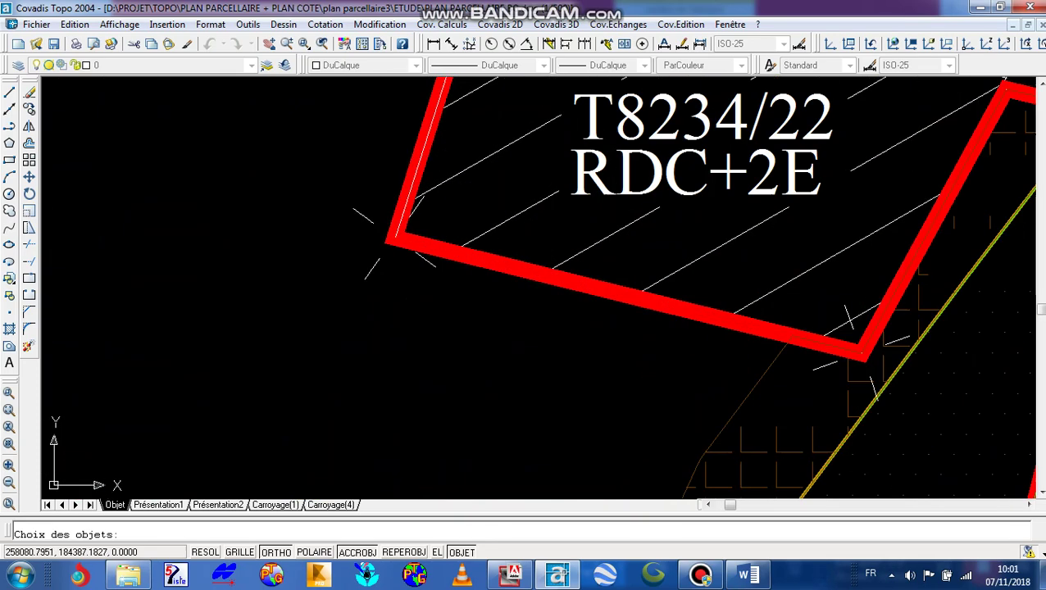
{"action": "scroll", "coordinate": [691, 297], "scroll_direction": "down", "scroll_amount": 3}
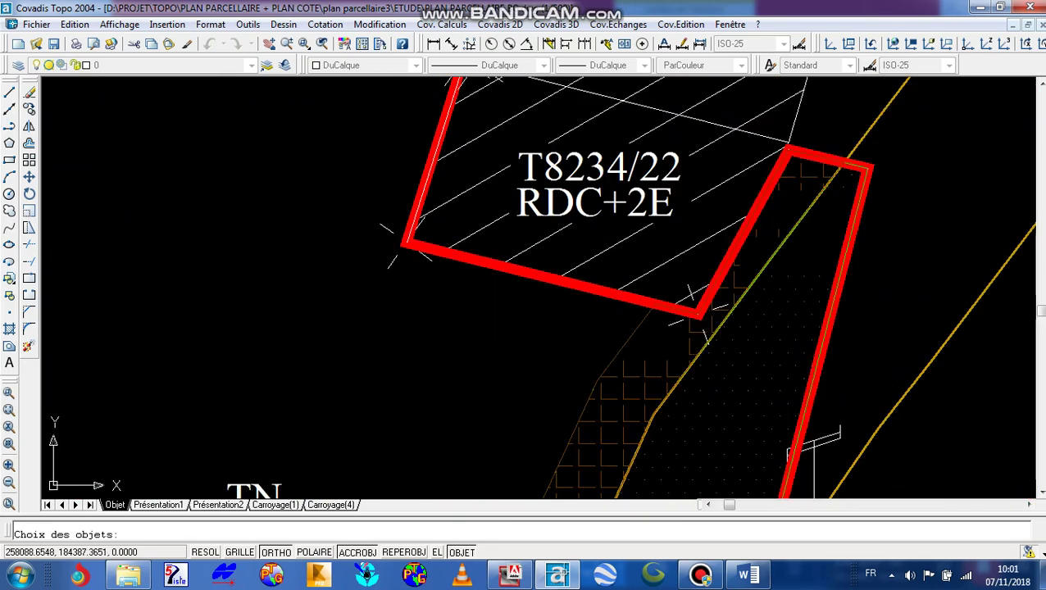
{"action": "scroll", "coordinate": [701, 305], "scroll_direction": "up", "scroll_amount": 5}
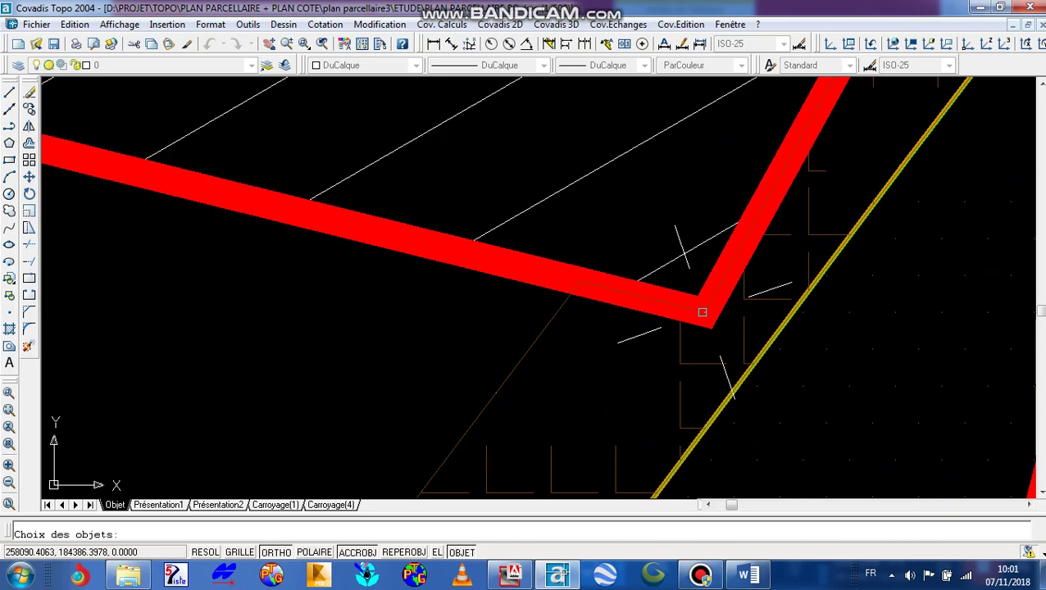
{"action": "scroll", "coordinate": [704, 312], "scroll_direction": "down", "scroll_amount": 4}
{"action": "scroll", "coordinate": [696, 256], "scroll_direction": "up", "scroll_amount": 4}
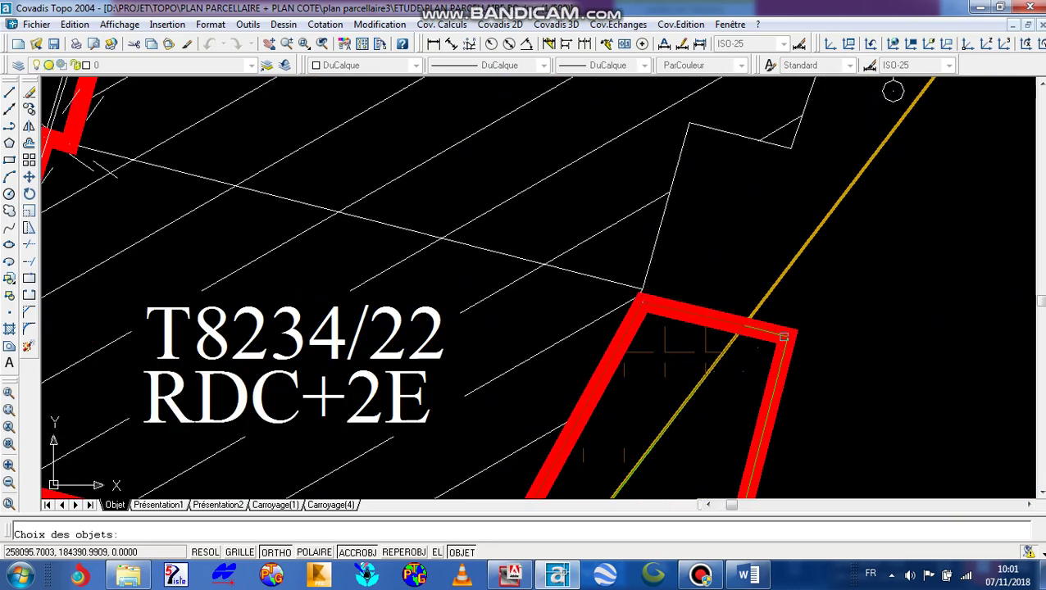
Add the points on the short southern segment east of T21955/22 and at that parcel's two northern corners to the selection.
{"action": "scroll", "coordinate": [786, 338], "scroll_direction": "down", "scroll_amount": 5}
{"action": "scroll", "coordinate": [801, 286], "scroll_direction": "down", "scroll_amount": 3}
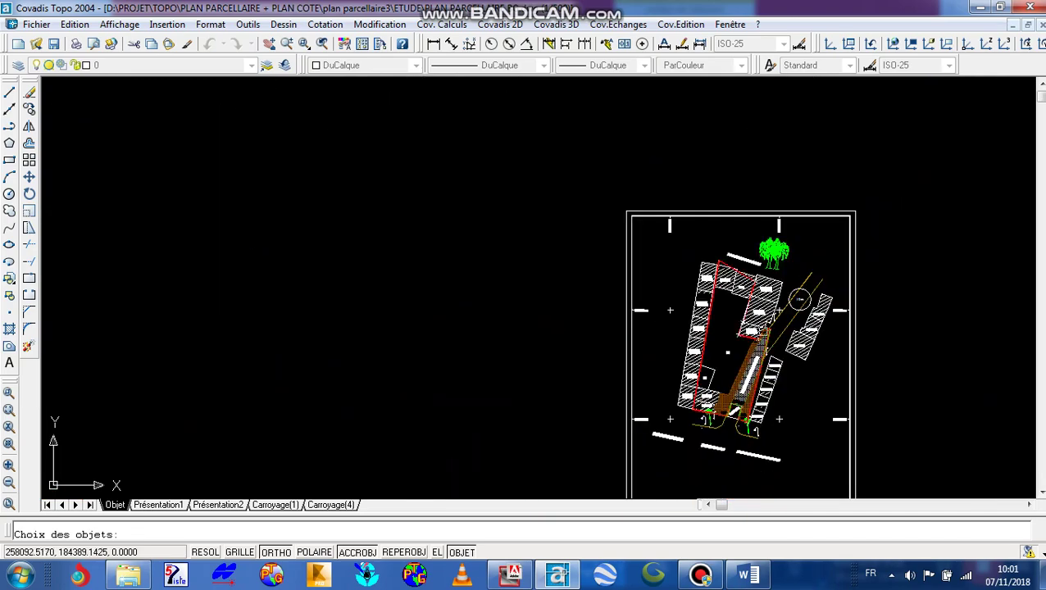
{"action": "scroll", "coordinate": [801, 287], "scroll_direction": "up", "scroll_amount": 8}
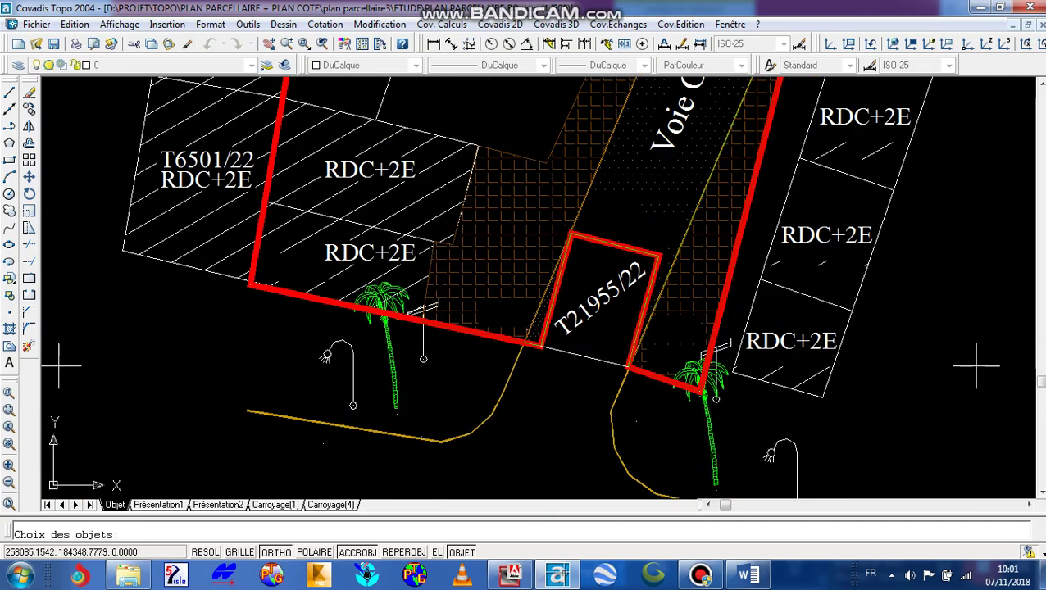
{"action": "scroll", "coordinate": [628, 368], "scroll_direction": "up", "scroll_amount": 3}
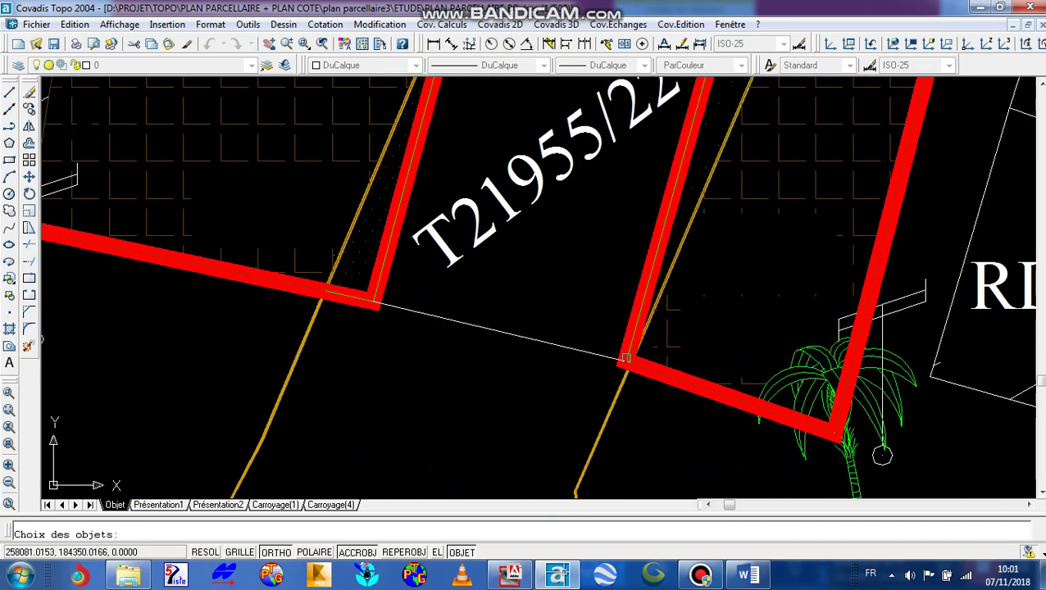
{"action": "scroll", "coordinate": [625, 360], "scroll_direction": "down", "scroll_amount": 2}
{"action": "scroll", "coordinate": [693, 155], "scroll_direction": "up", "scroll_amount": 3}
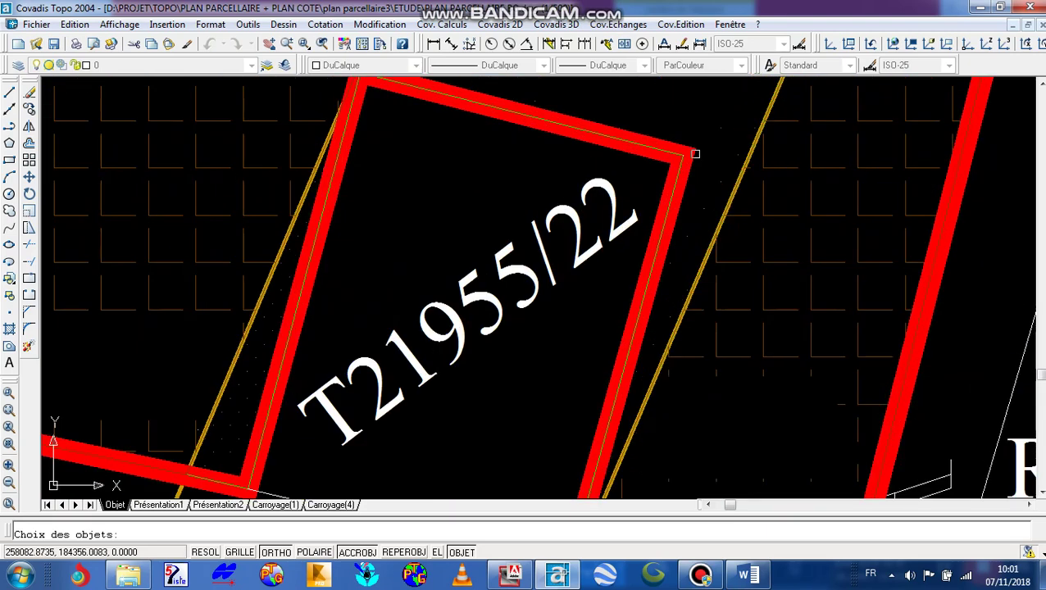
{"action": "scroll", "coordinate": [358, 153], "scroll_direction": "down", "scroll_amount": 2}
{"action": "scroll", "coordinate": [358, 156], "scroll_direction": "up", "scroll_amount": 3}
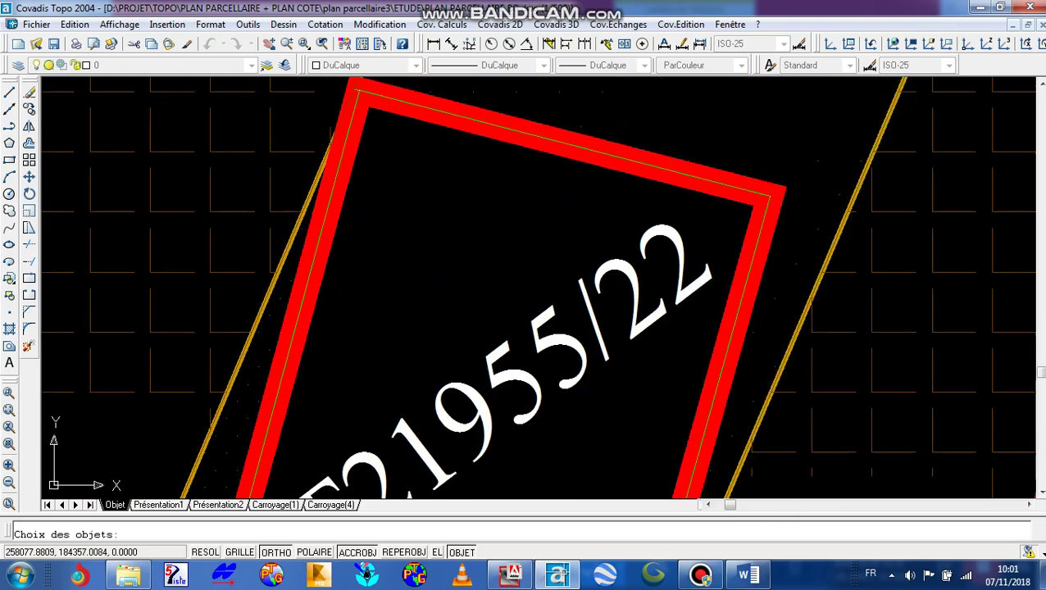
Add the points at the southwest corners of T21955/22 and of the red boundary near T6501/22, and end the selection.
{"action": "scroll", "coordinate": [665, 221], "scroll_direction": "down", "scroll_amount": 2}
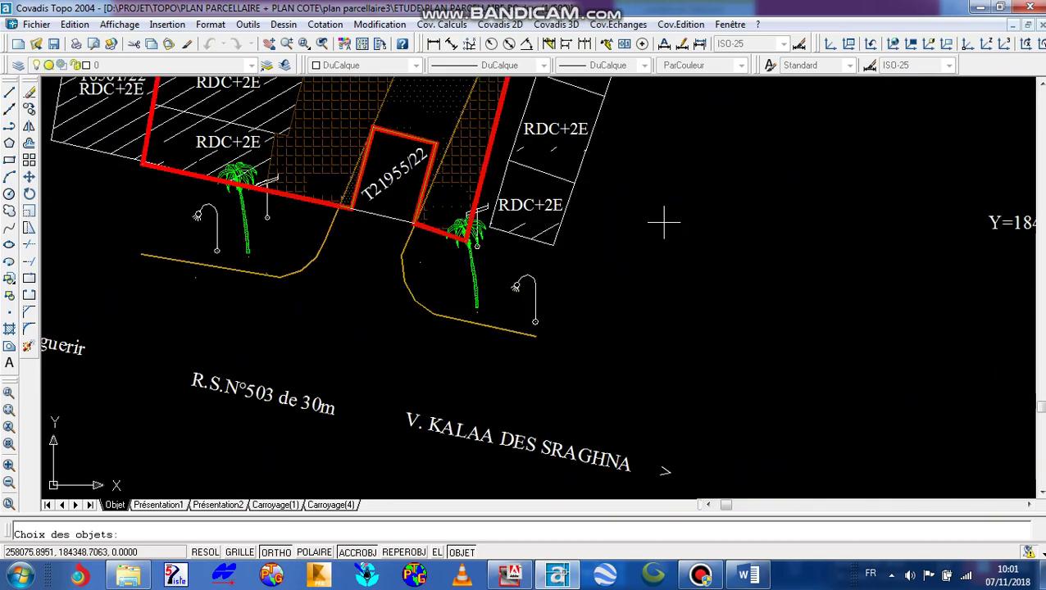
{"action": "scroll", "coordinate": [388, 200], "scroll_direction": "up", "scroll_amount": 4}
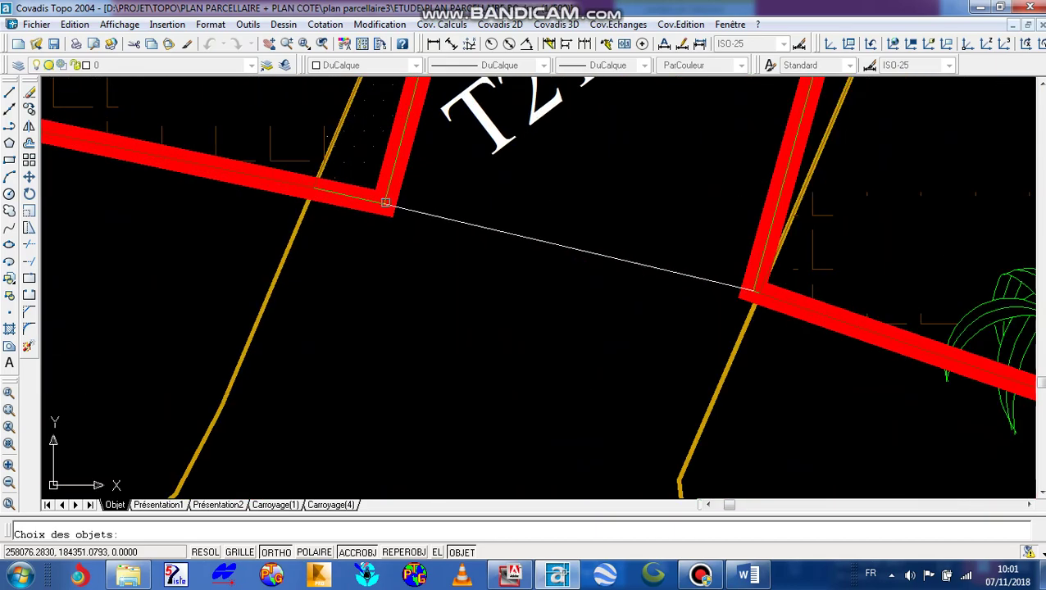
{"action": "scroll", "coordinate": [504, 294], "scroll_direction": "down", "scroll_amount": 3}
{"action": "scroll", "coordinate": [472, 287], "scroll_direction": "up", "scroll_amount": 1}
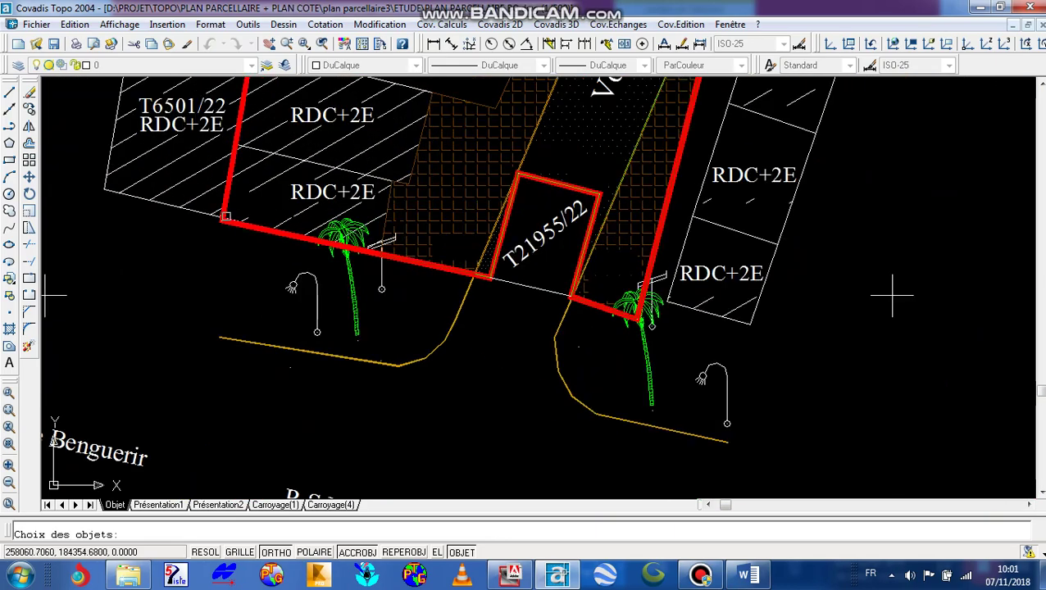
{"action": "scroll", "coordinate": [225, 247], "scroll_direction": "down", "scroll_amount": 5}
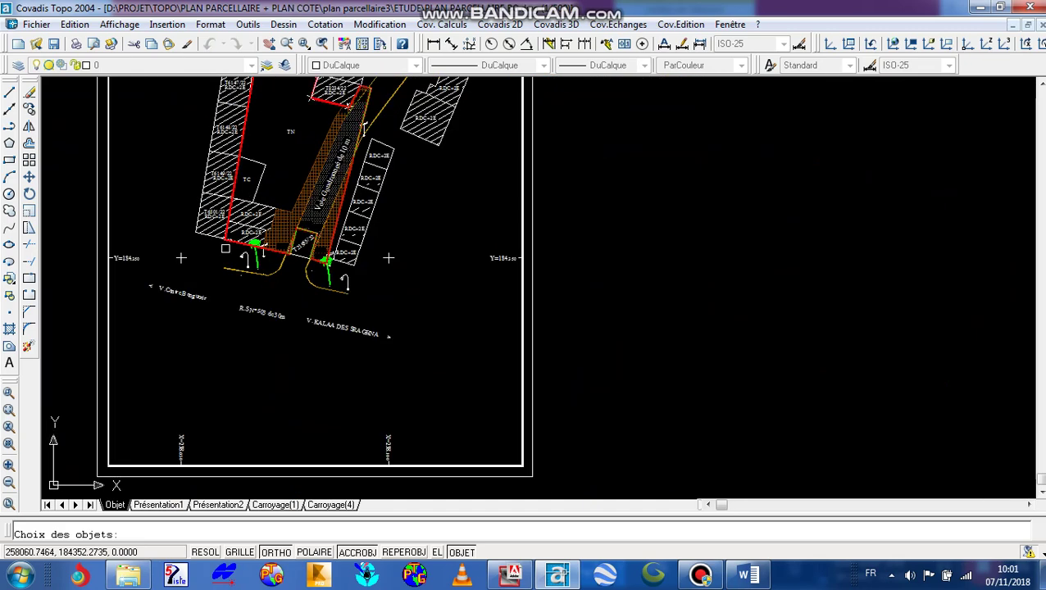
{"action": "key", "text": "Return"}
Draw the points table on the TableauDePoints layer with 2 mm text, placing it outside the frame to the east.
{"action": "left_click", "coordinate": [489, 380]}
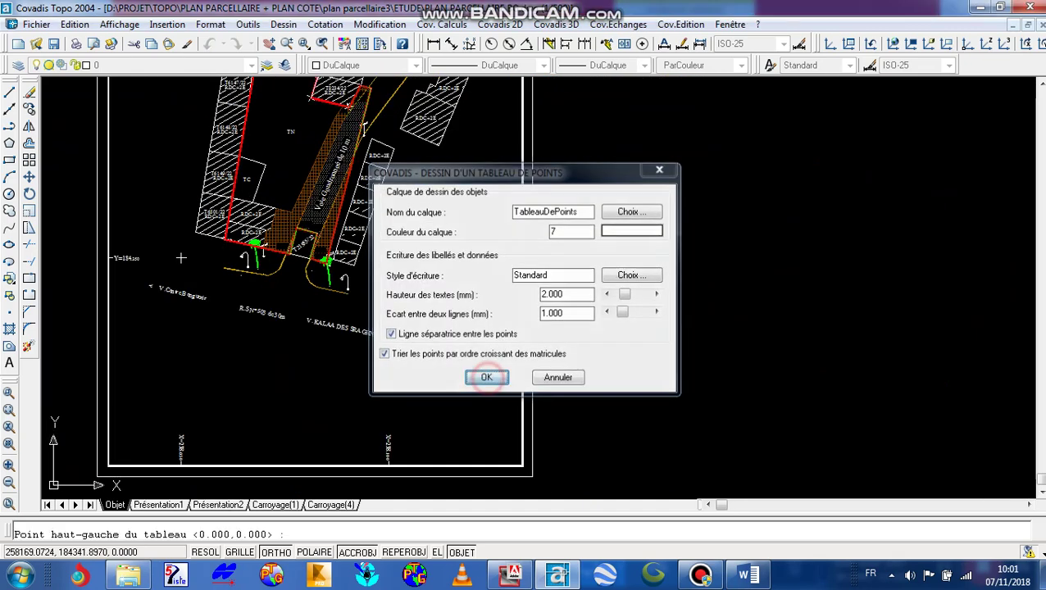
{"action": "left_click", "coordinate": [713, 285]}
{"action": "scroll", "coordinate": [945, 392], "scroll_direction": "up", "scroll_amount": 1}
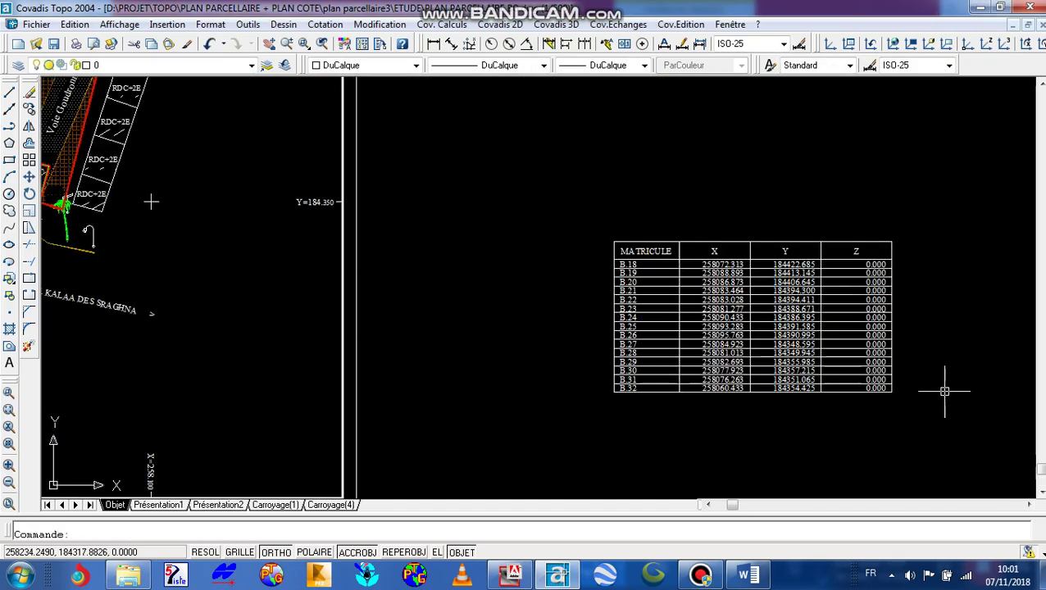
{"action": "scroll", "coordinate": [706, 408], "scroll_direction": "up", "scroll_amount": 1}
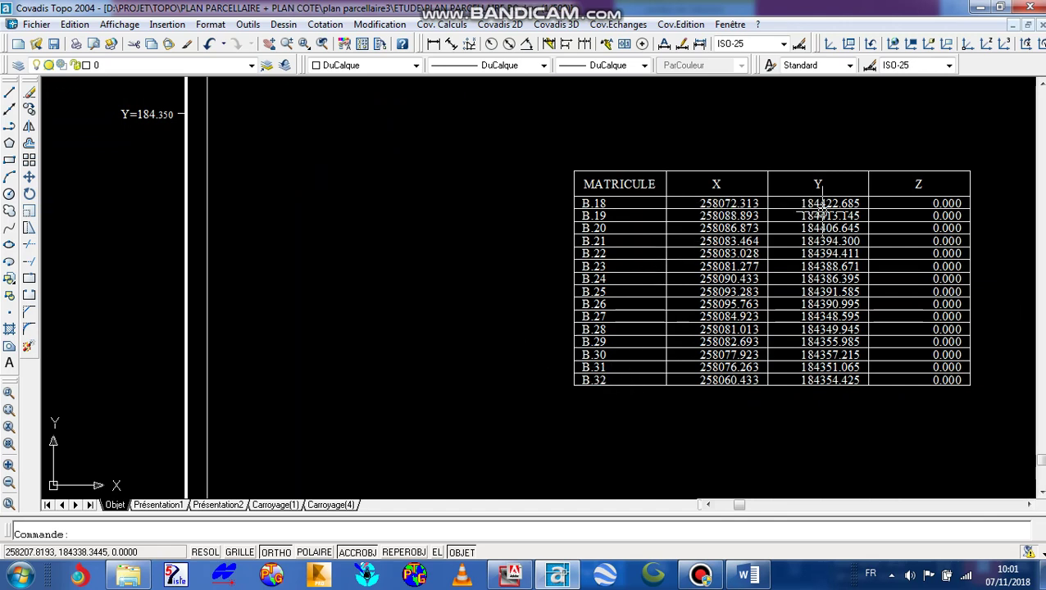
Scale the whole points table by 0.5 from its lower-left corner.
{"action": "left_click", "coordinate": [1021, 448]}
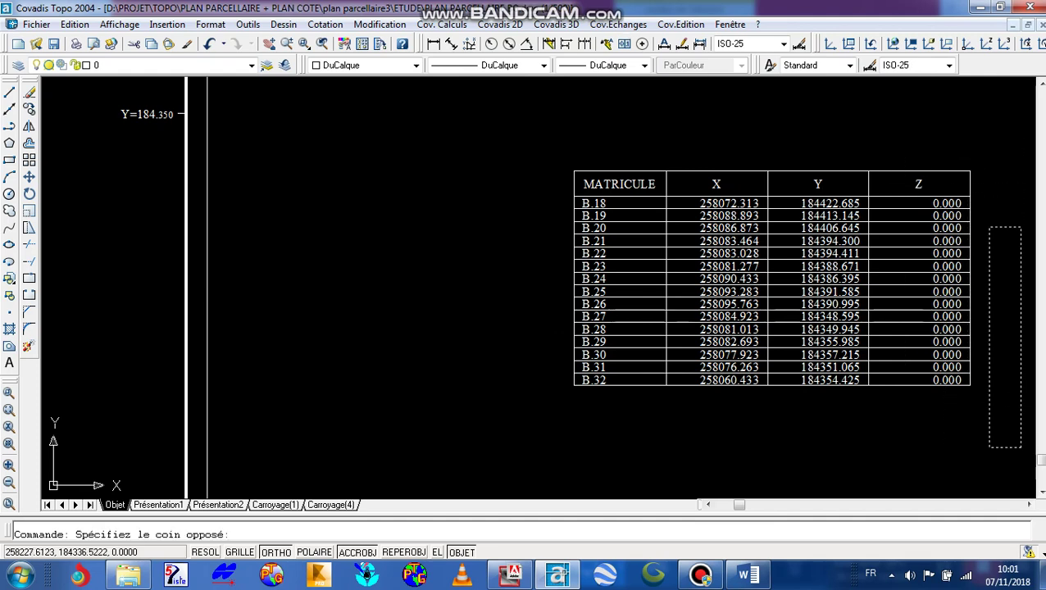
{"action": "left_click", "coordinate": [989, 228]}
{"action": "left_click", "coordinate": [996, 426]}
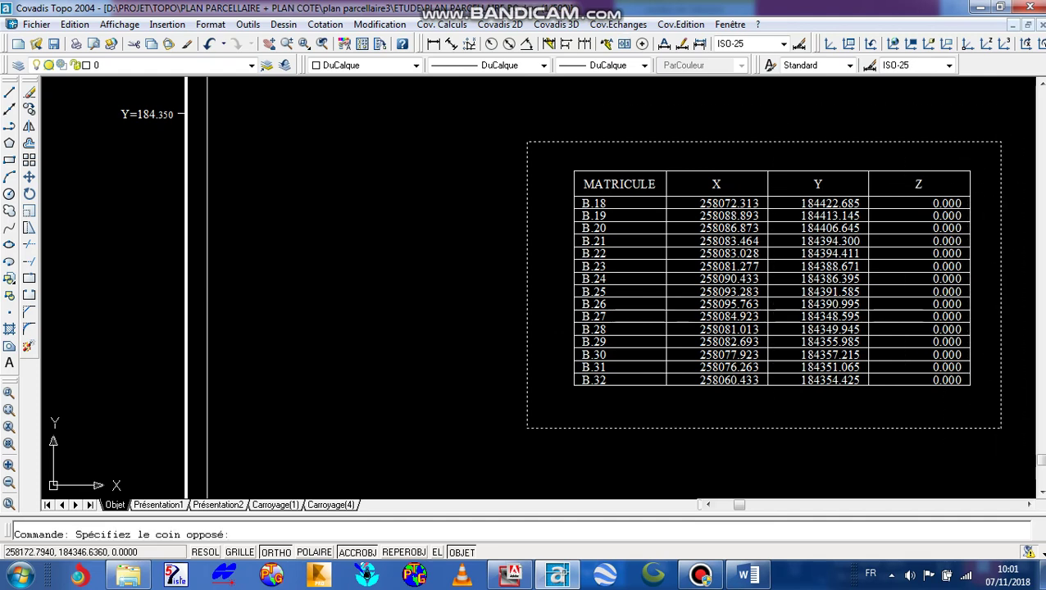
{"action": "left_click", "coordinate": [527, 141]}
{"action": "right_click", "coordinate": [665, 246]}
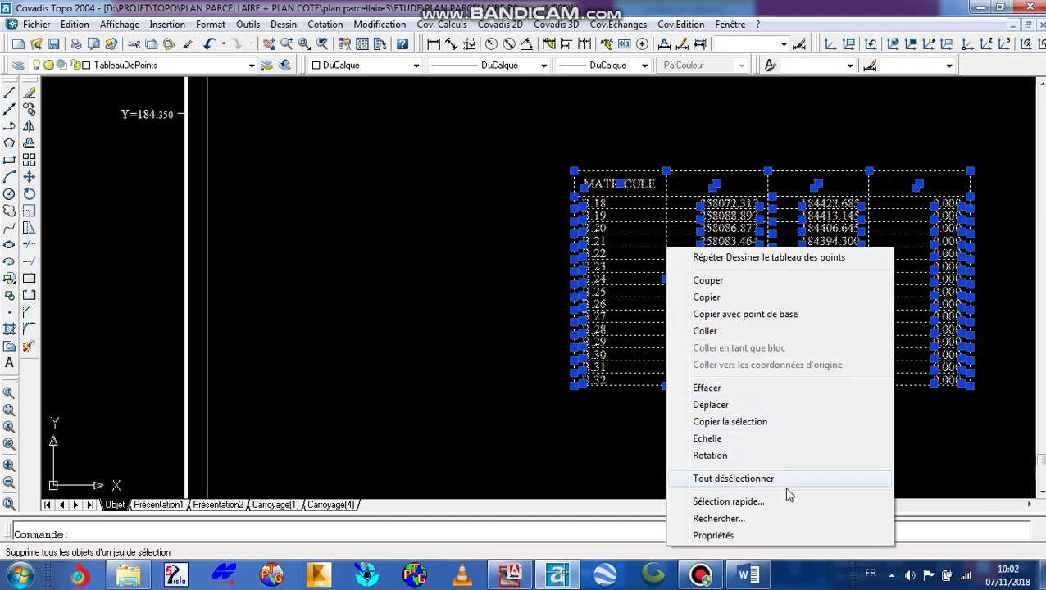
{"action": "left_click", "coordinate": [734, 440]}
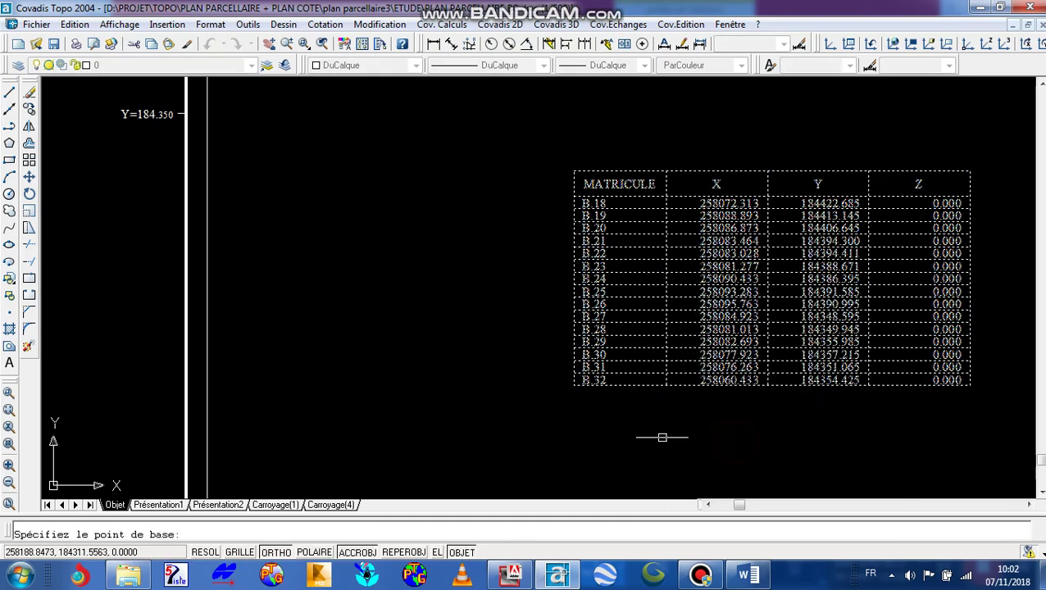
{"action": "left_click", "coordinate": [574, 385]}
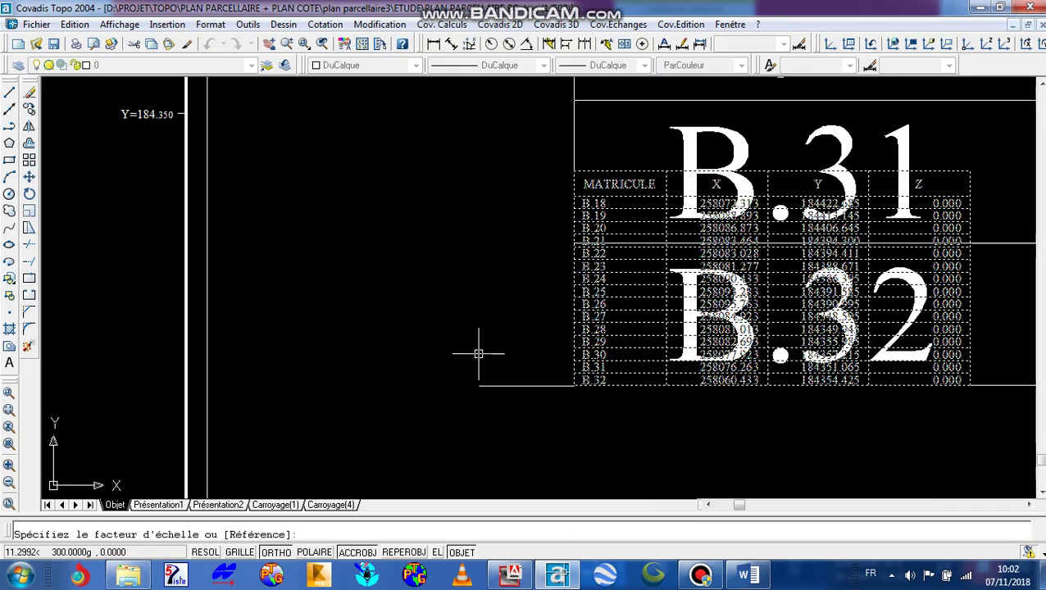
{"action": "type", "text": "0.5"}
{"action": "key", "text": "Return"}
Move the reduced points table freely, with Ortho off, into the lower-right corner of the A4 frame.
{"action": "left_click", "coordinate": [853, 434]}
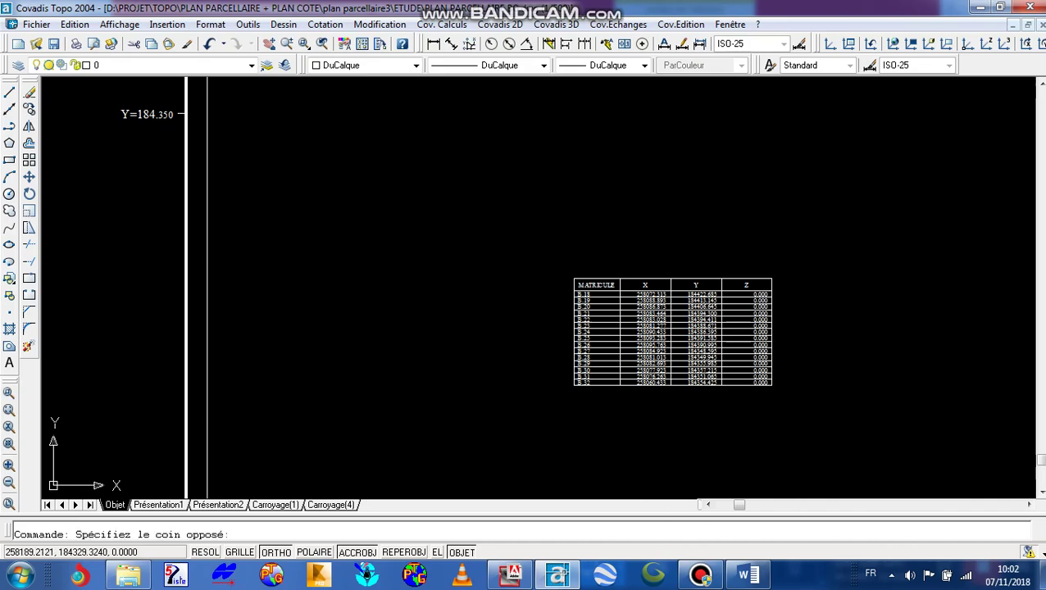
{"action": "left_click", "coordinate": [534, 259]}
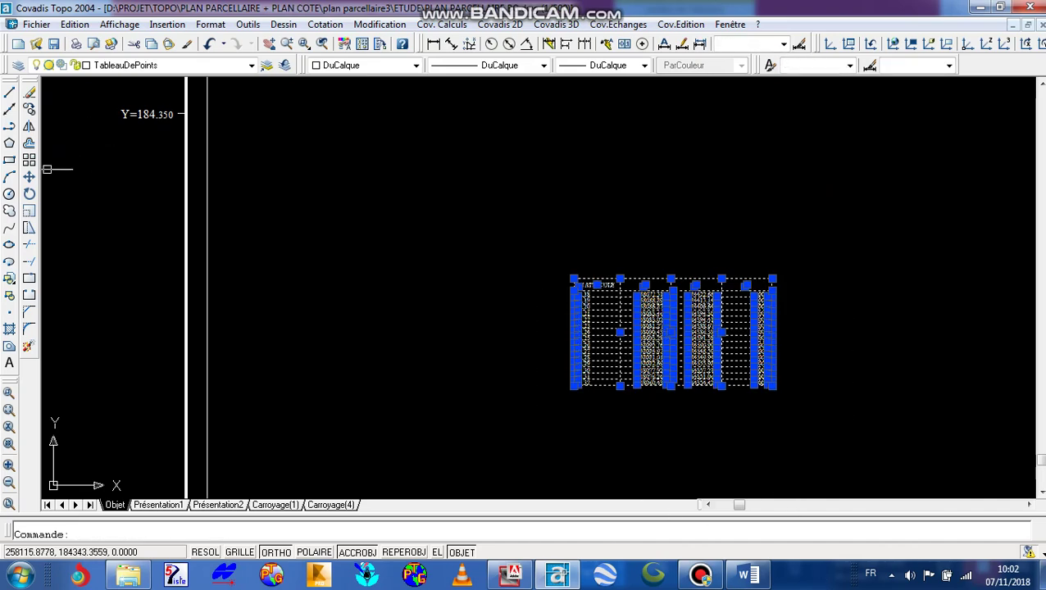
{"action": "left_click", "coordinate": [31, 180]}
{"action": "left_click", "coordinate": [576, 329]}
{"action": "scroll", "coordinate": [655, 312], "scroll_direction": "down", "scroll_amount": 5}
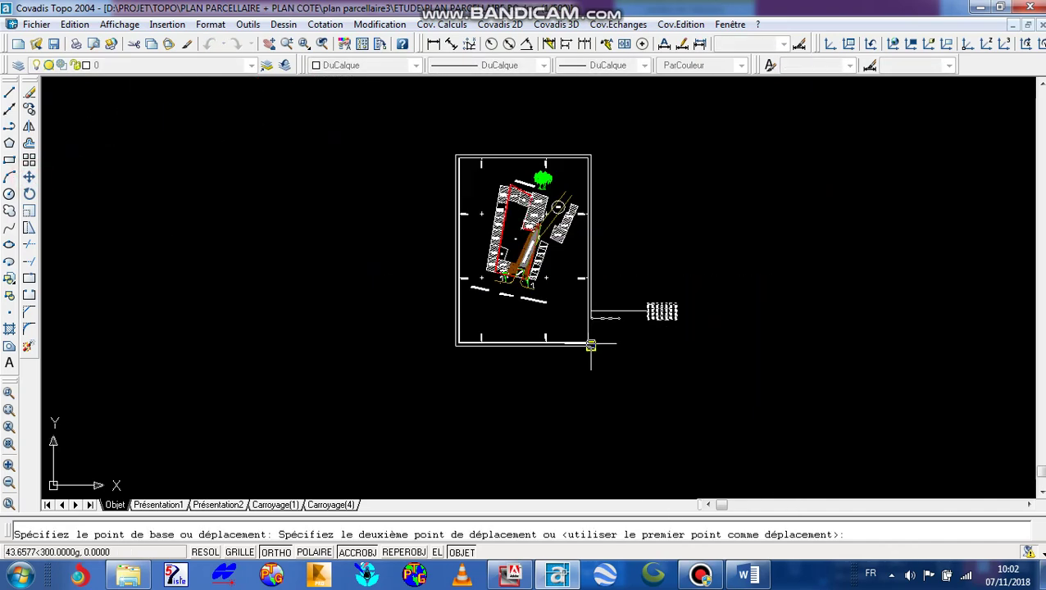
{"action": "scroll", "coordinate": [570, 340], "scroll_direction": "up", "scroll_amount": 2}
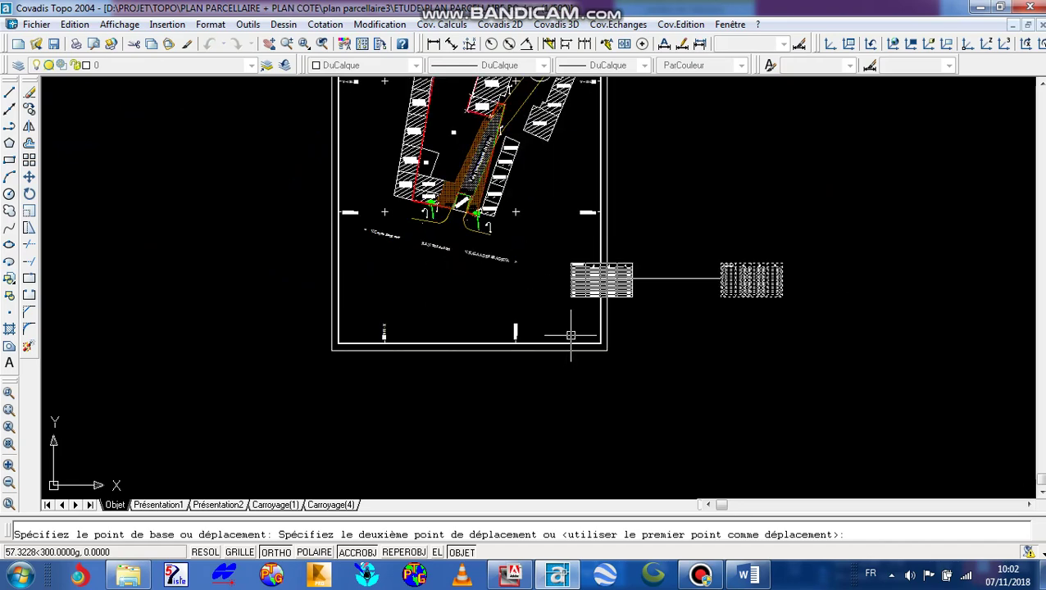
{"action": "key", "text": "F8"}
{"action": "scroll", "coordinate": [566, 340], "scroll_direction": "up", "scroll_amount": 5}
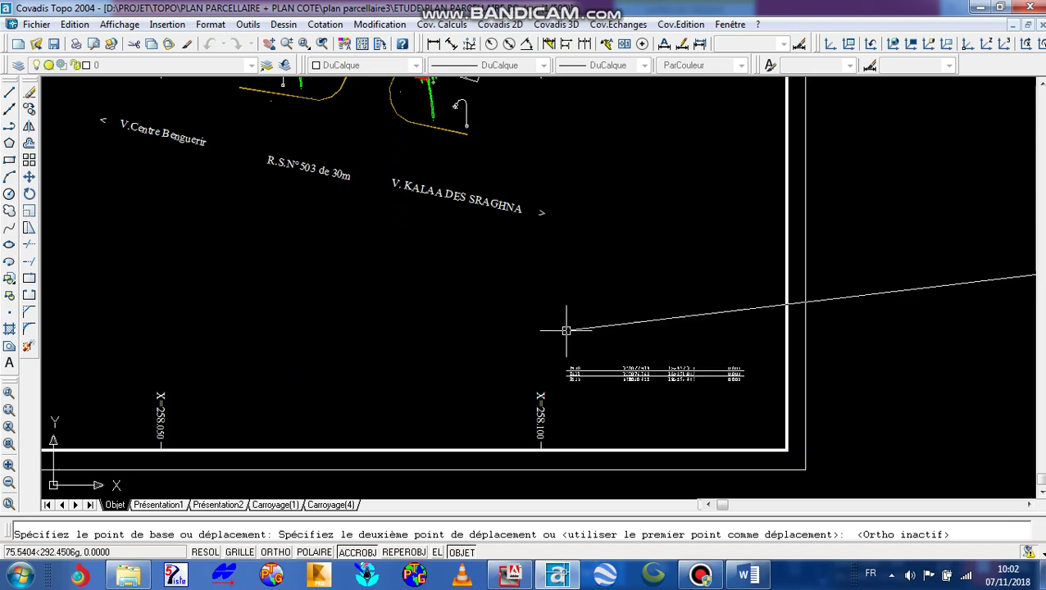
{"action": "left_click", "coordinate": [566, 332]}
Insert the Flèche Nord 3 north arrow in the empty area east of the frame, sized freely and pointing straight up with Ortho on.
{"action": "scroll", "coordinate": [525, 287], "scroll_direction": "down", "scroll_amount": 8}
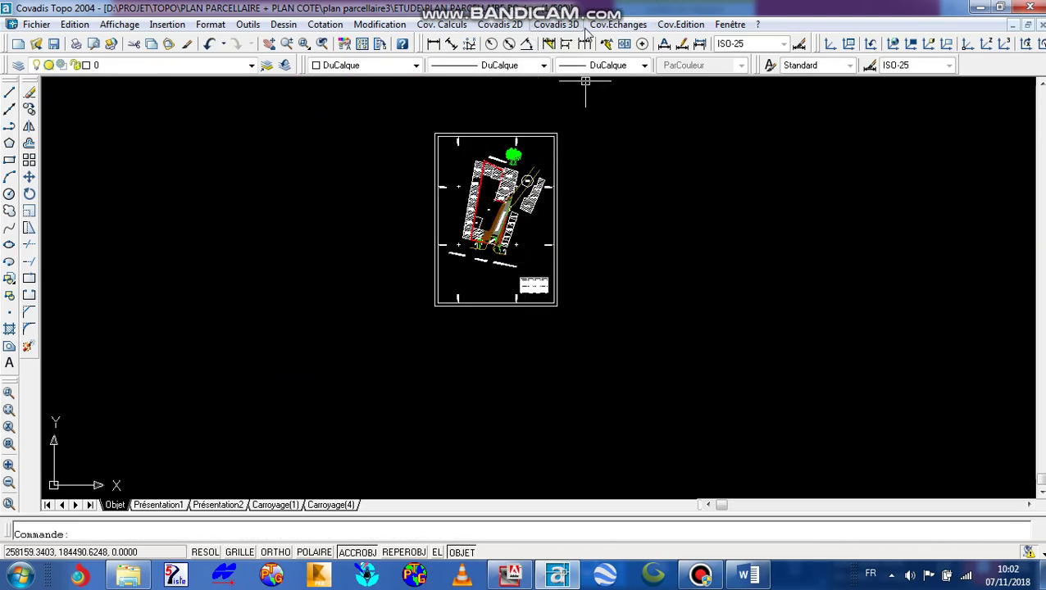
{"action": "left_click", "coordinate": [611, 24]}
{"action": "mouse_move", "coordinate": [660, 29]}
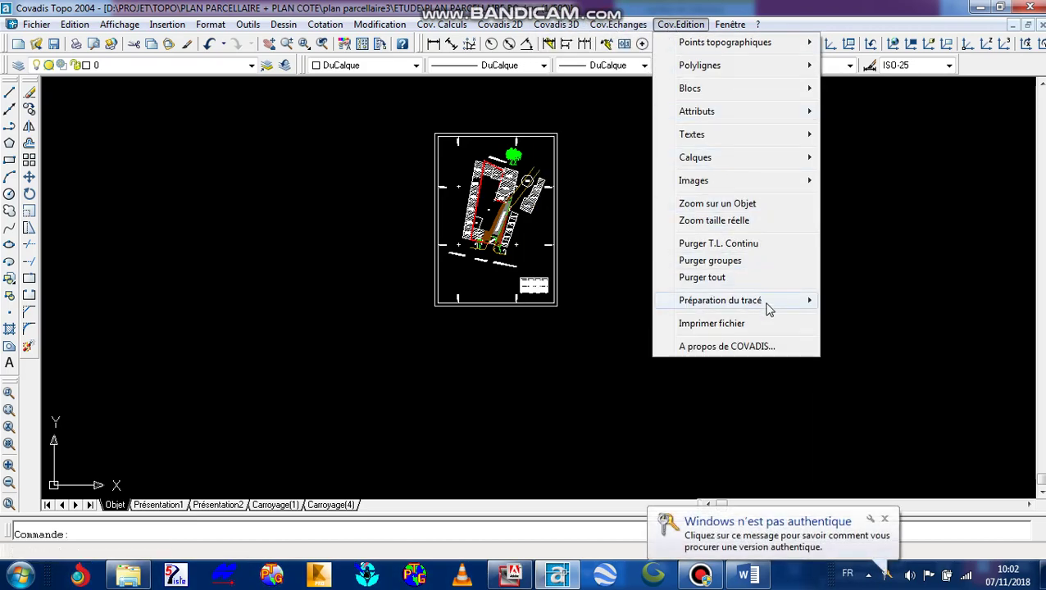
{"action": "mouse_move", "coordinate": [770, 308]}
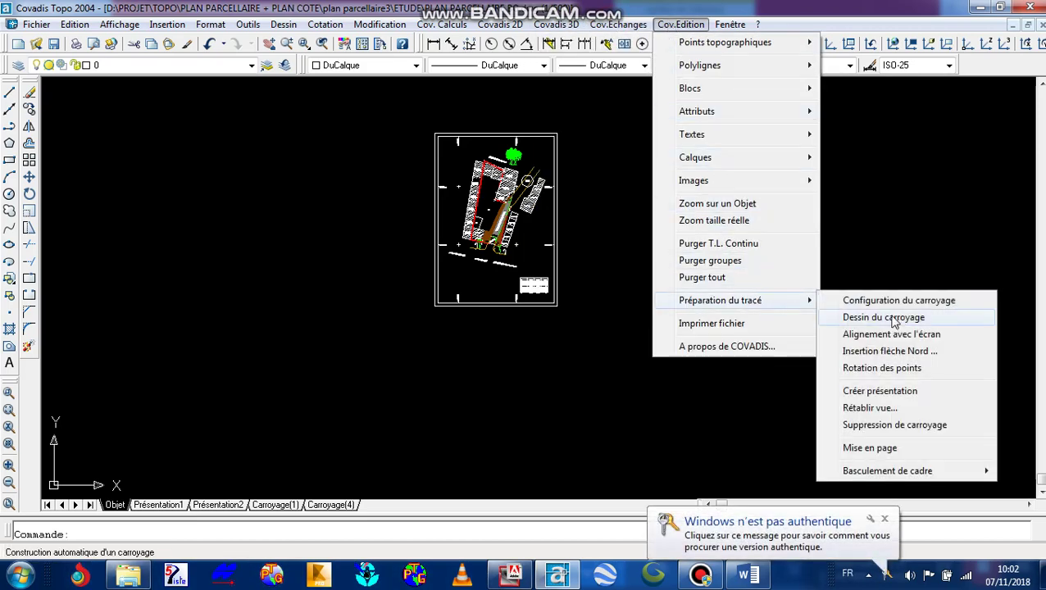
{"action": "left_click", "coordinate": [902, 354]}
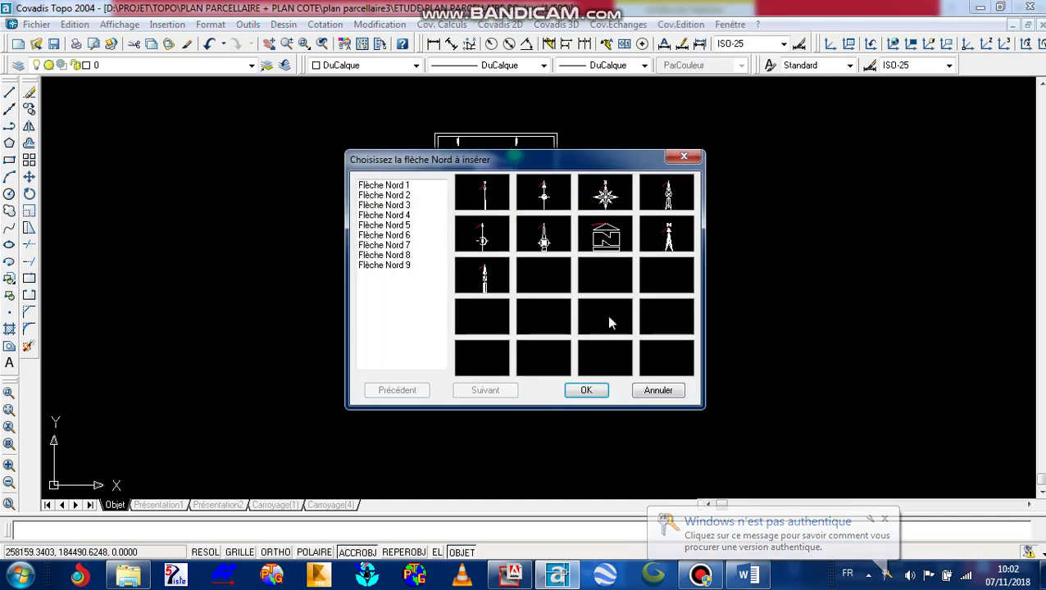
{"action": "left_click", "coordinate": [607, 195]}
{"action": "left_click", "coordinate": [590, 391]}
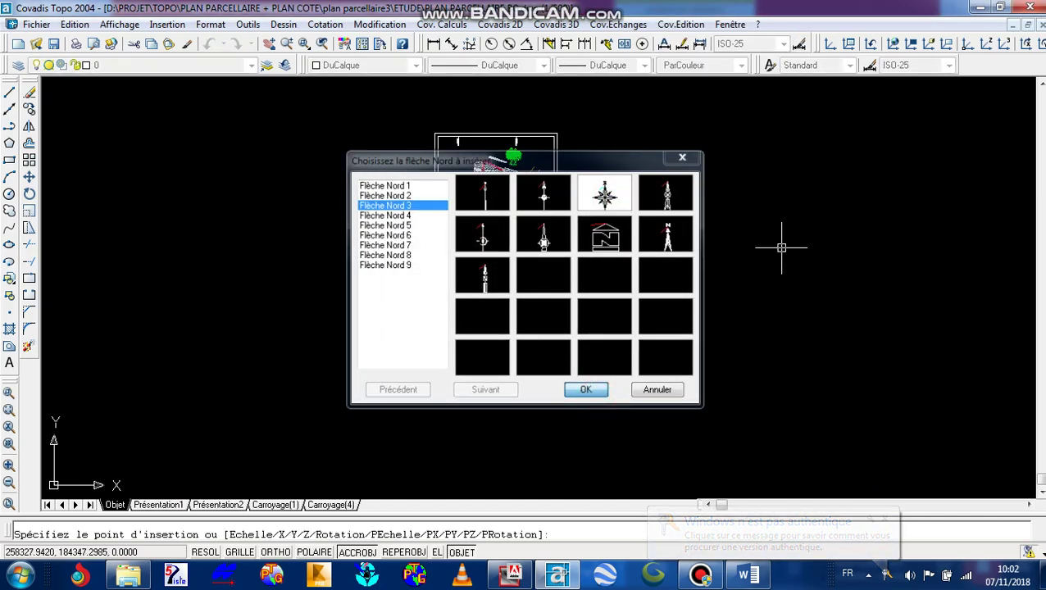
{"action": "left_click", "coordinate": [744, 330]}
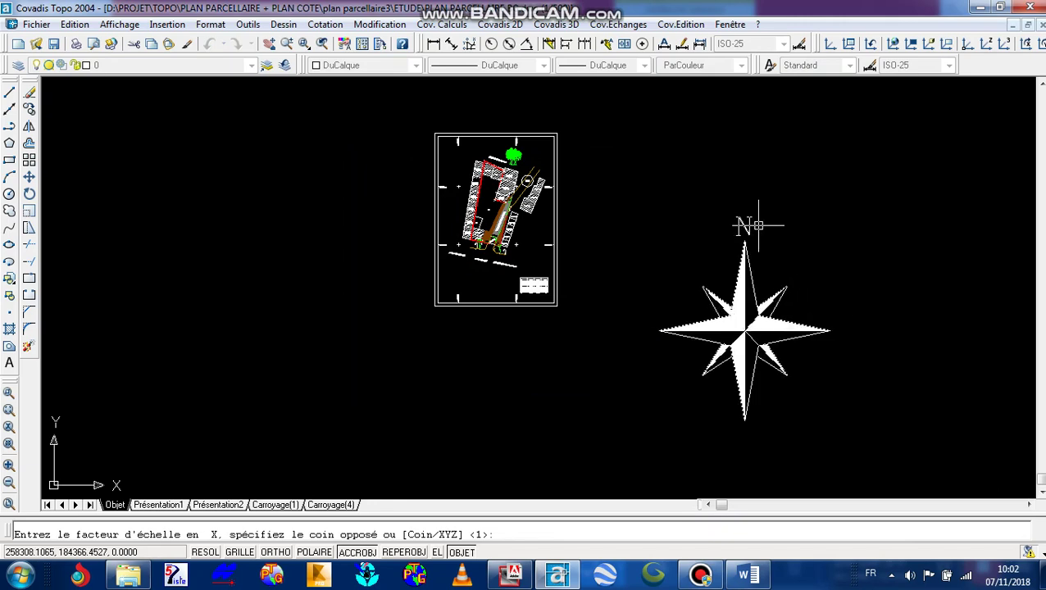
{"action": "left_click", "coordinate": [746, 224]}
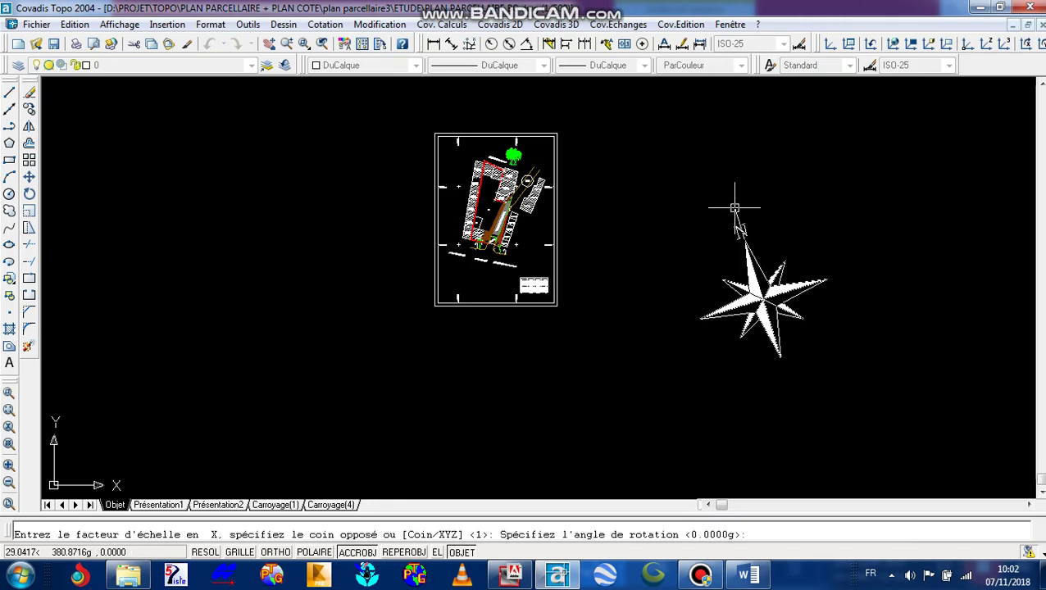
{"action": "key", "text": "F8"}
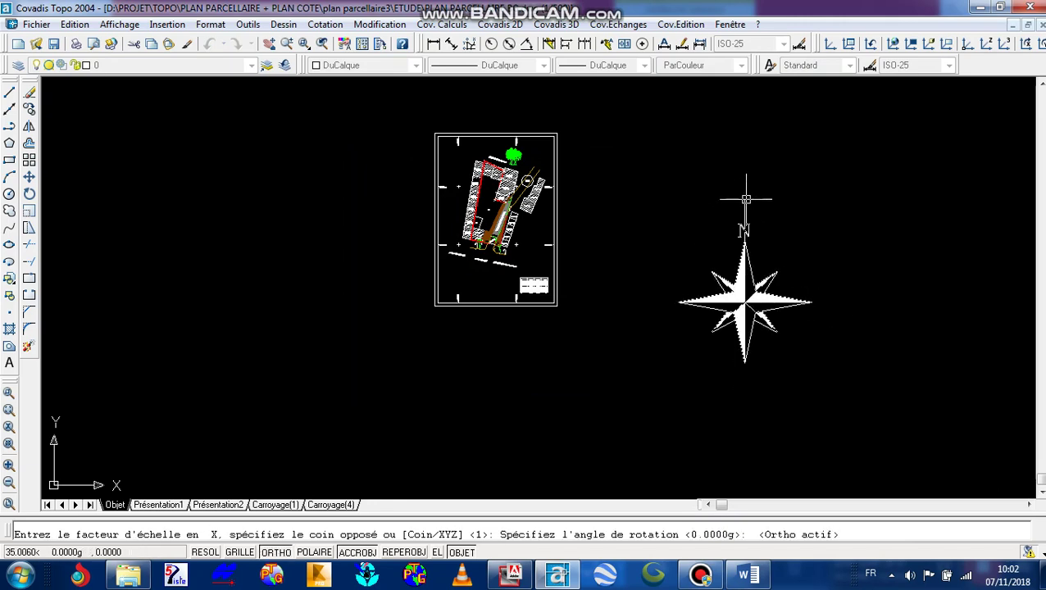
{"action": "left_click", "coordinate": [759, 258]}
Set the north arrow block's X, Y and Z scale factors to 0.5 in its properties.
{"action": "left_click", "coordinate": [758, 258]}
{"action": "right_click", "coordinate": [746, 235]}
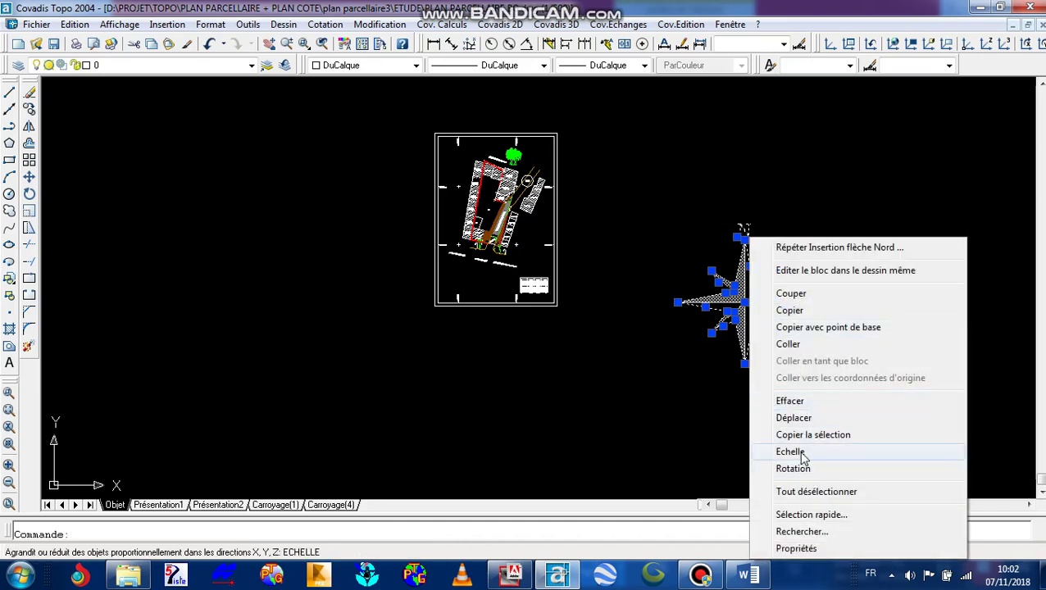
{"action": "left_click", "coordinate": [796, 548]}
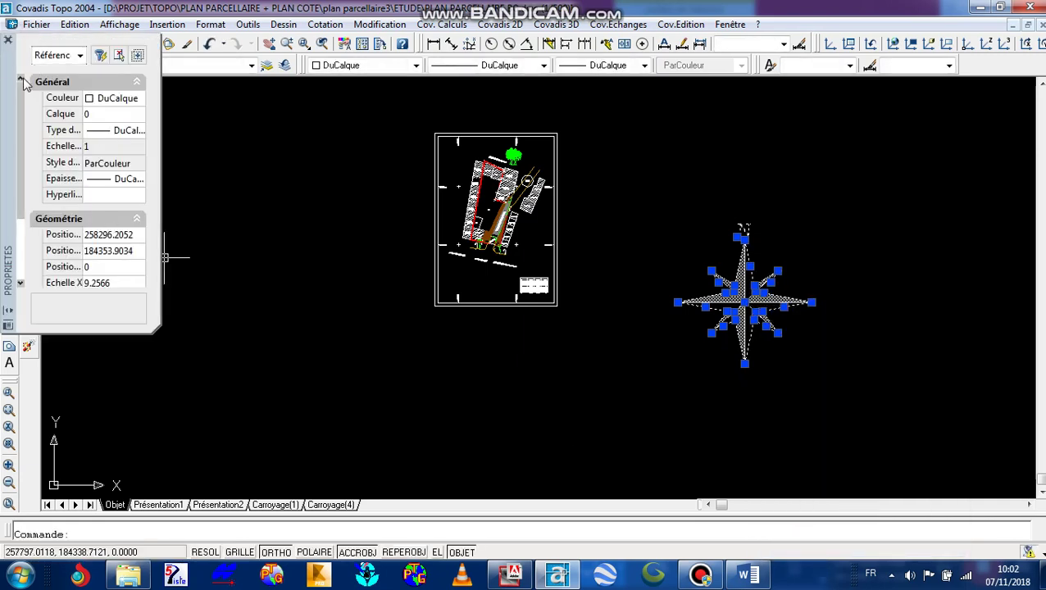
{"action": "left_click_drag", "start_coordinate": [25, 125], "coordinate": [36, 230]}
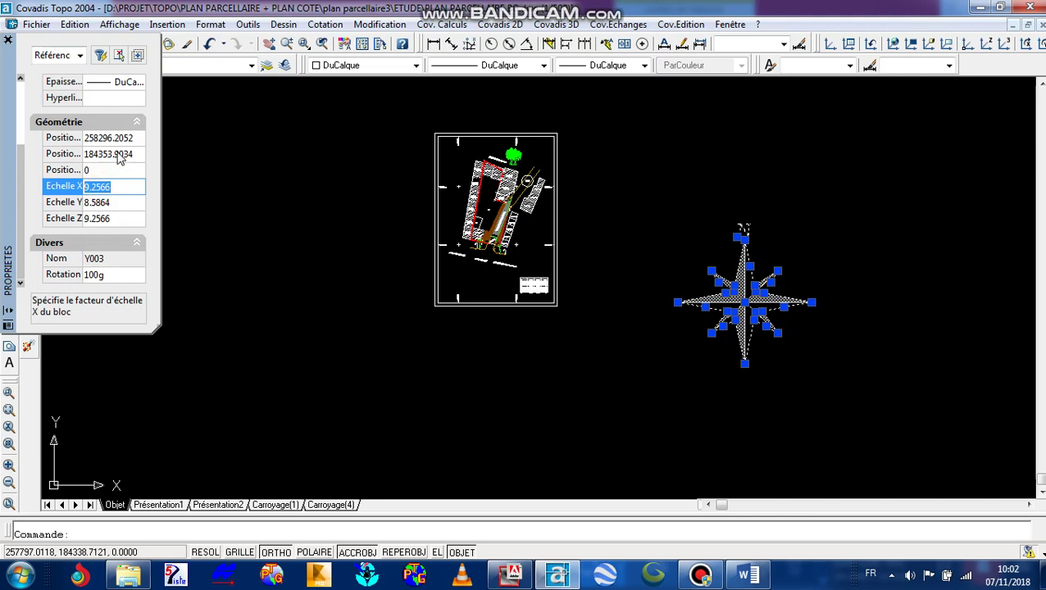
{"action": "type", "text": "0.5"}
{"action": "key", "text": "Tab"}
{"action": "type", "text": "0"}
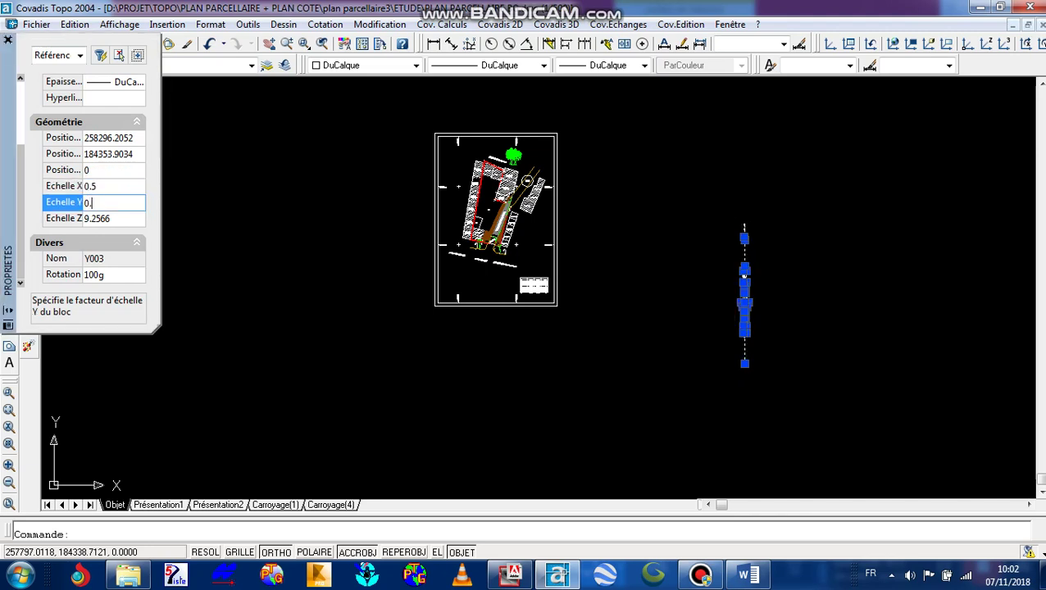
{"action": "key", "text": "Tab"}
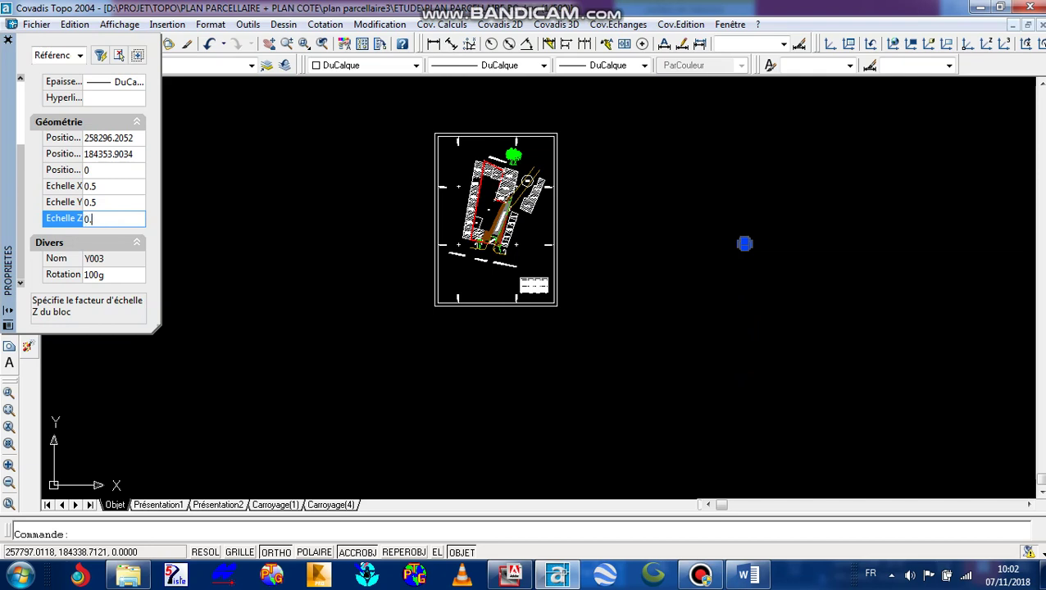
{"action": "type", "text": "0.5"}
{"action": "key", "text": "Tab"}
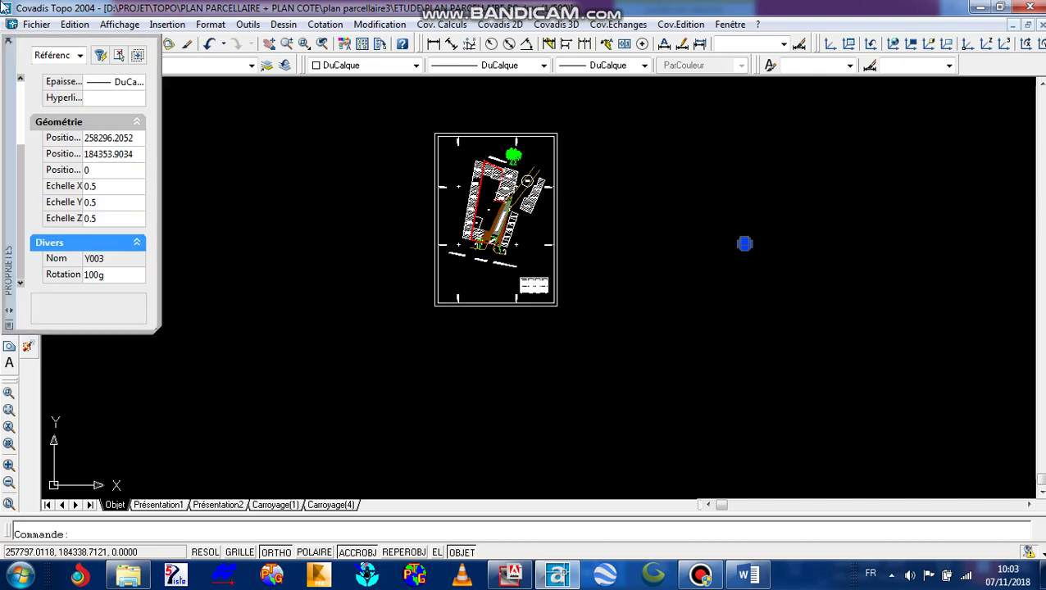
{"action": "left_click", "coordinate": [8, 41]}
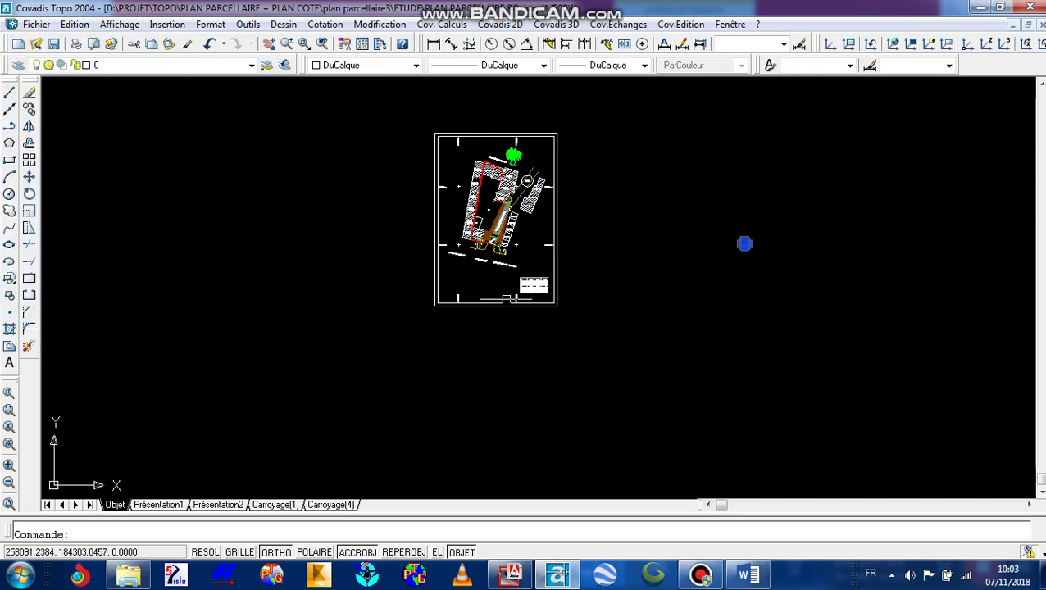
Move the reduced north arrow freely, with Ortho off, into the northeast corner of the A4 frame beside the tree.
{"action": "scroll", "coordinate": [747, 245], "scroll_direction": "up", "scroll_amount": 5}
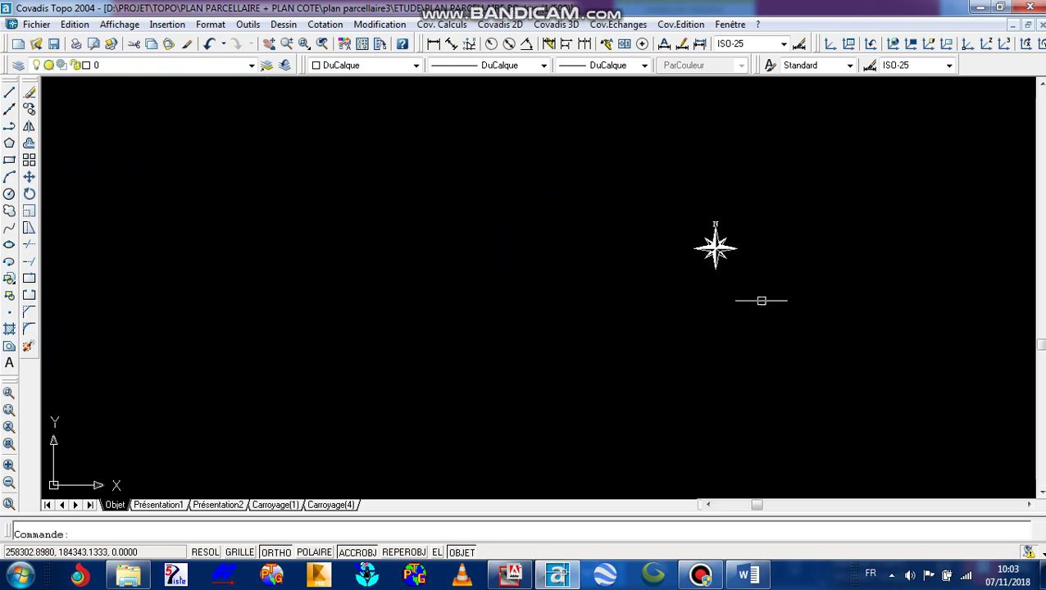
{"action": "left_click", "coordinate": [762, 300]}
{"action": "left_click", "coordinate": [694, 196]}
{"action": "left_click", "coordinate": [29, 176]}
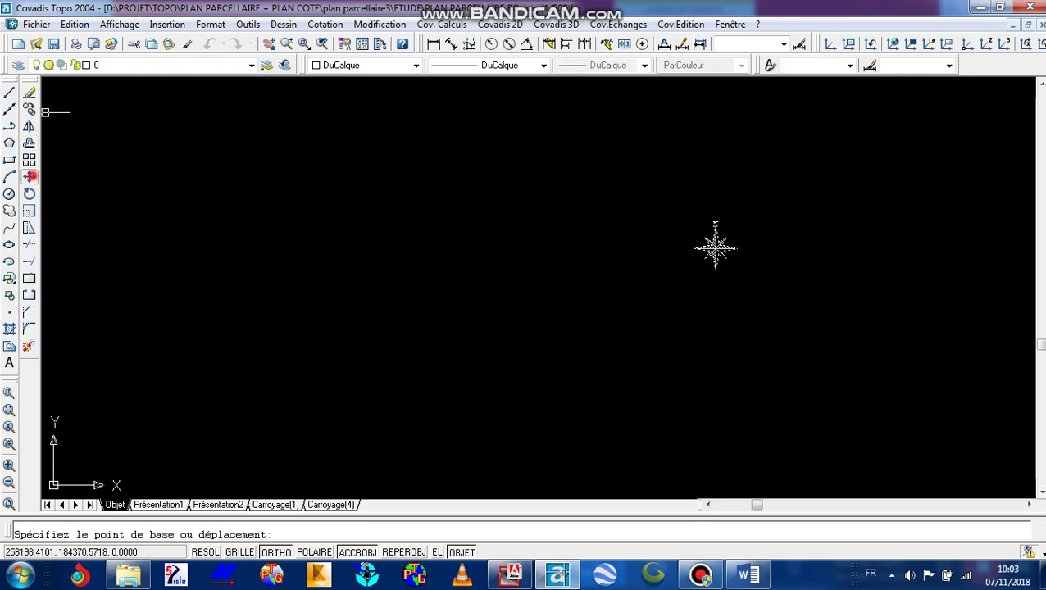
{"action": "left_click", "coordinate": [721, 246]}
{"action": "scroll", "coordinate": [729, 240], "scroll_direction": "down", "scroll_amount": 6}
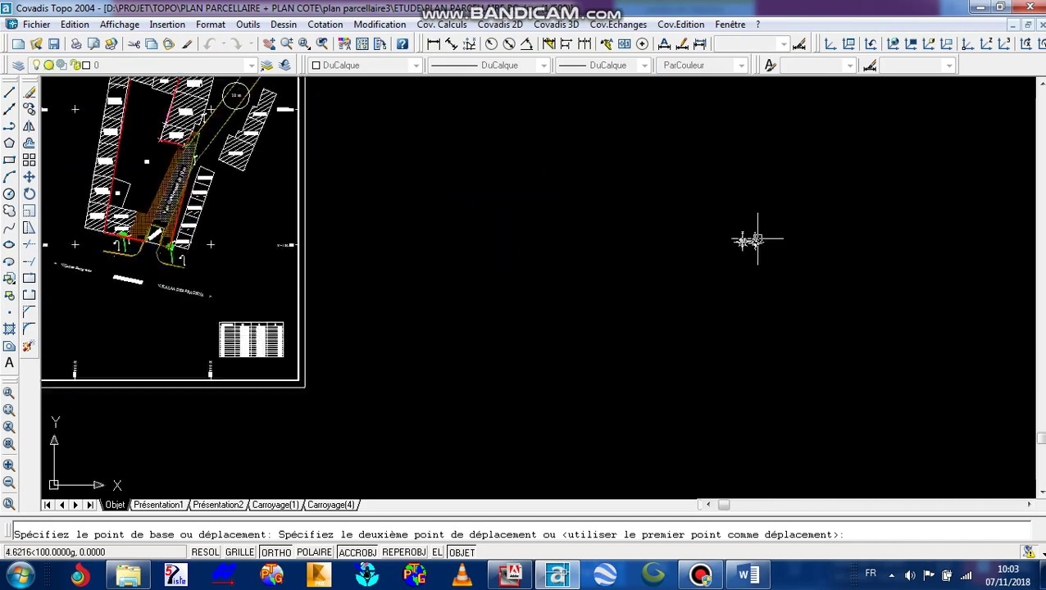
{"action": "key", "text": "F8"}
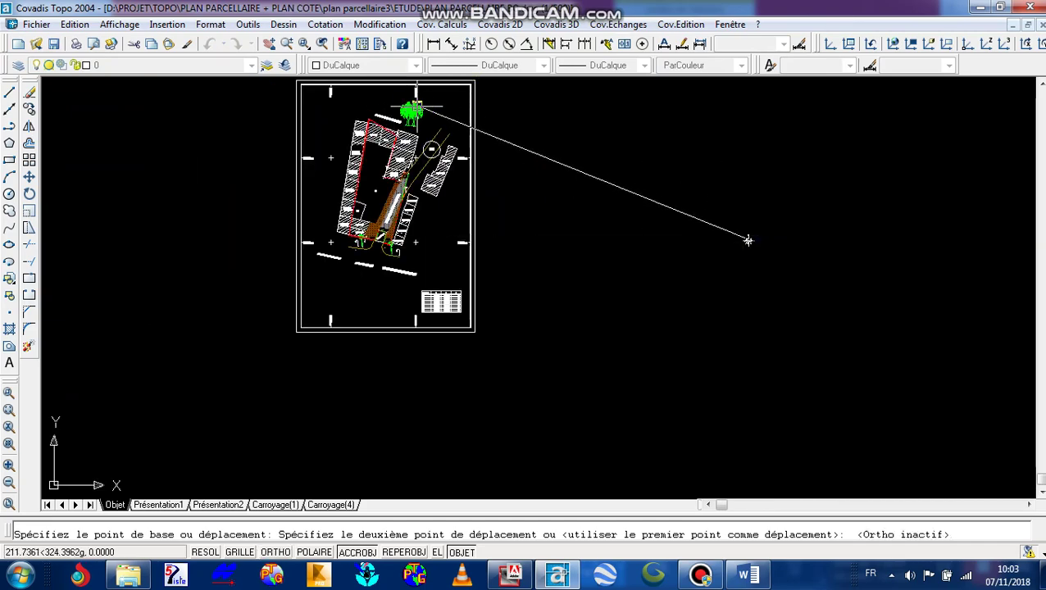
{"action": "scroll", "coordinate": [447, 188], "scroll_direction": "up", "scroll_amount": 4}
{"action": "scroll", "coordinate": [475, 322], "scroll_direction": "down", "scroll_amount": 4}
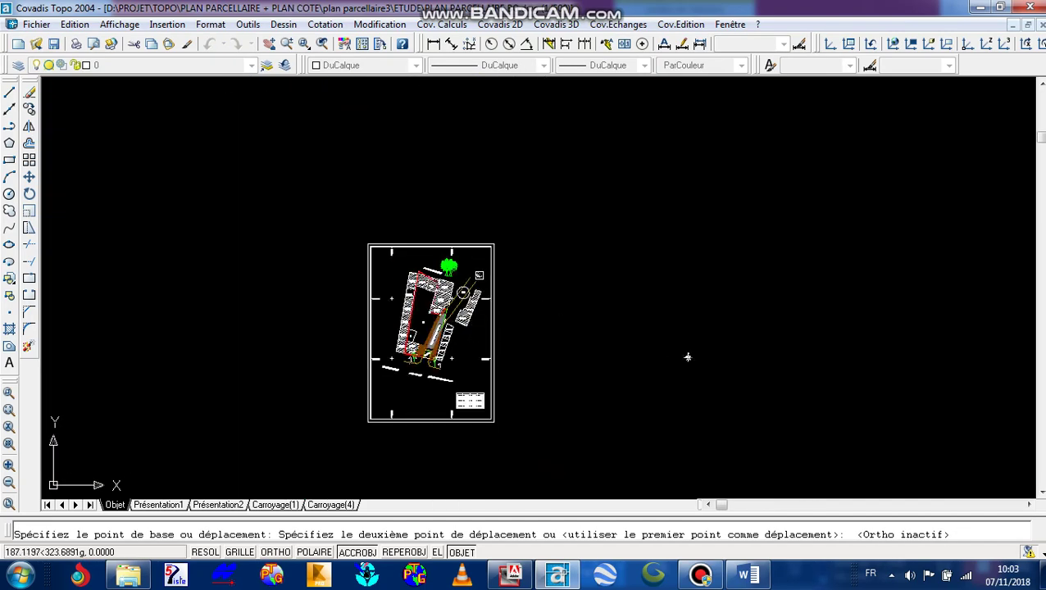
{"action": "scroll", "coordinate": [474, 256], "scroll_direction": "up", "scroll_amount": 3}
{"action": "left_click", "coordinate": [478, 242]}
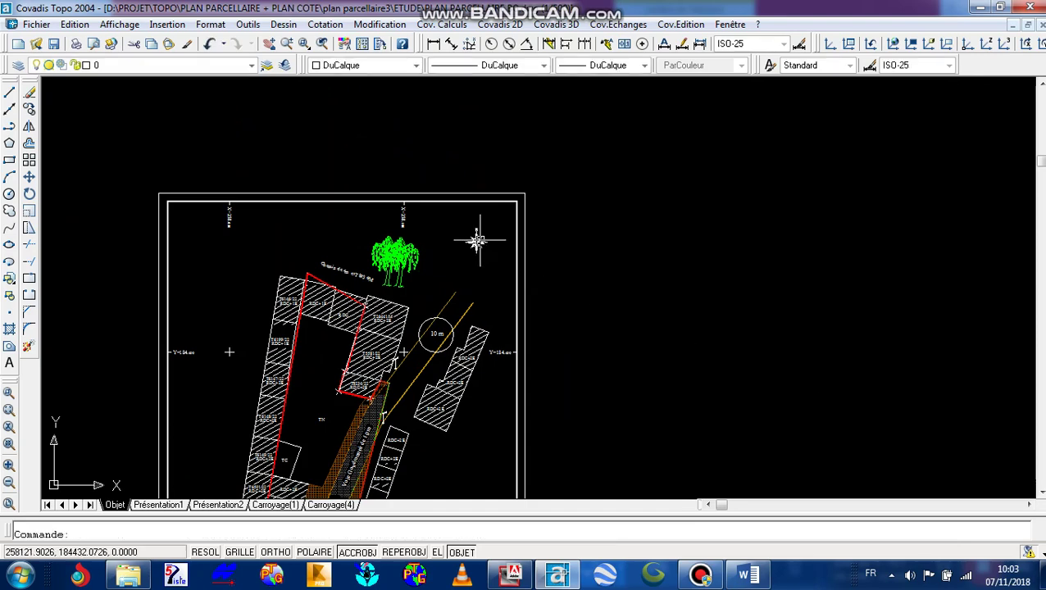
Examine the assembled A4 plan, including the north arrow, parcel boundary, road labels and points table.
{"action": "scroll", "coordinate": [479, 250], "scroll_direction": "up", "scroll_amount": 5}
{"action": "scroll", "coordinate": [491, 226], "scroll_direction": "down", "scroll_amount": 8}
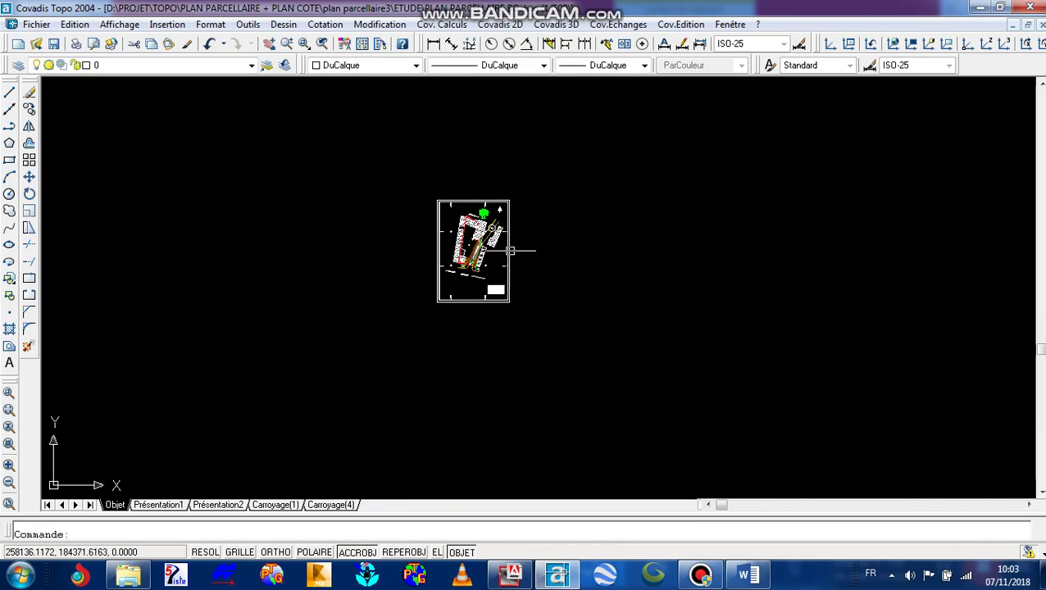
{"action": "scroll", "coordinate": [492, 228], "scroll_direction": "up", "scroll_amount": 3}
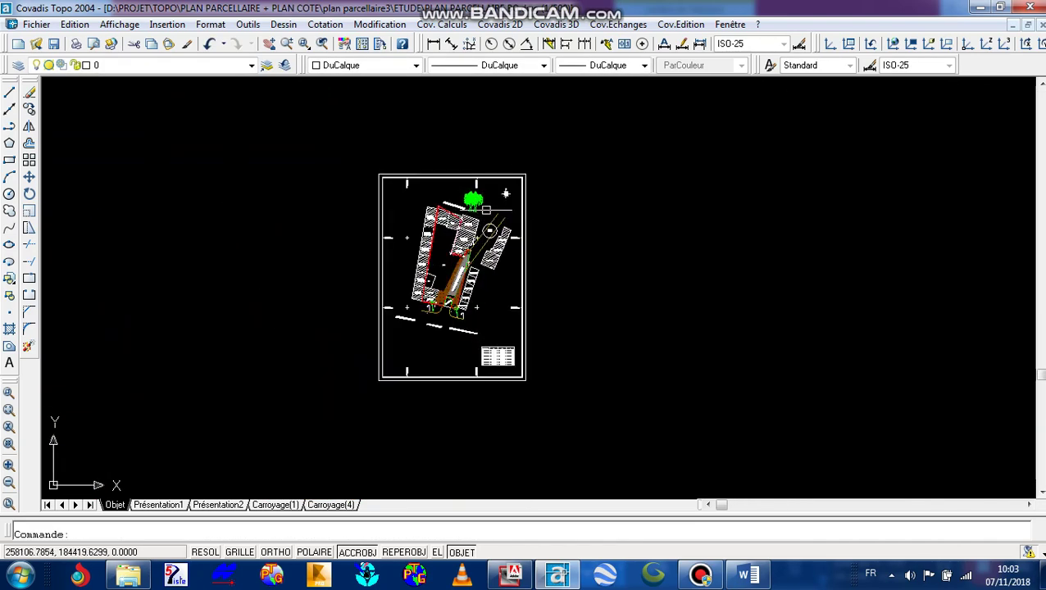
{"action": "scroll", "coordinate": [488, 211], "scroll_direction": "up", "scroll_amount": 5}
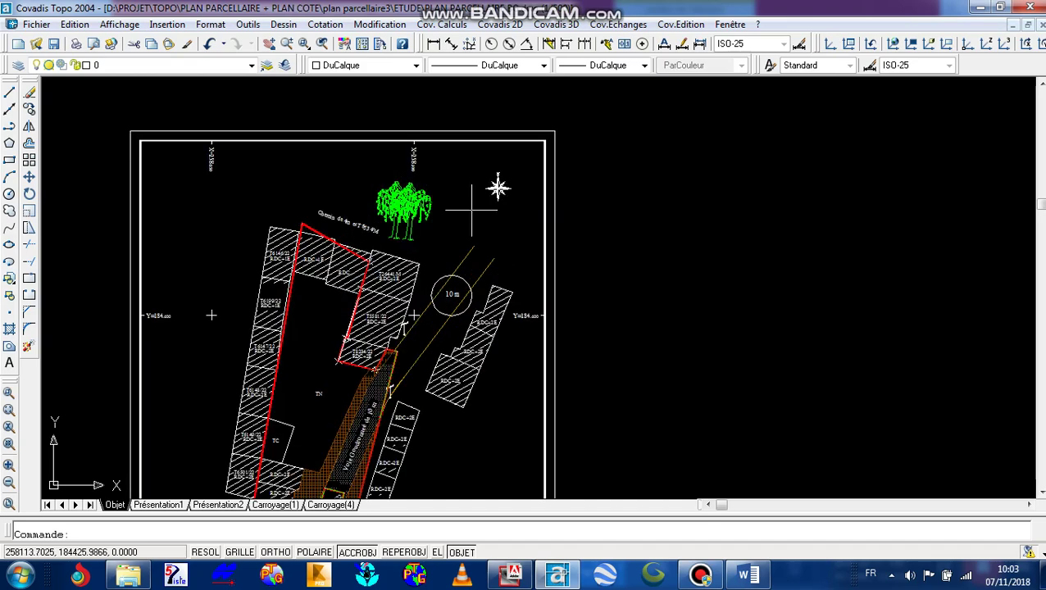
{"action": "scroll", "coordinate": [416, 219], "scroll_direction": "up", "scroll_amount": 3}
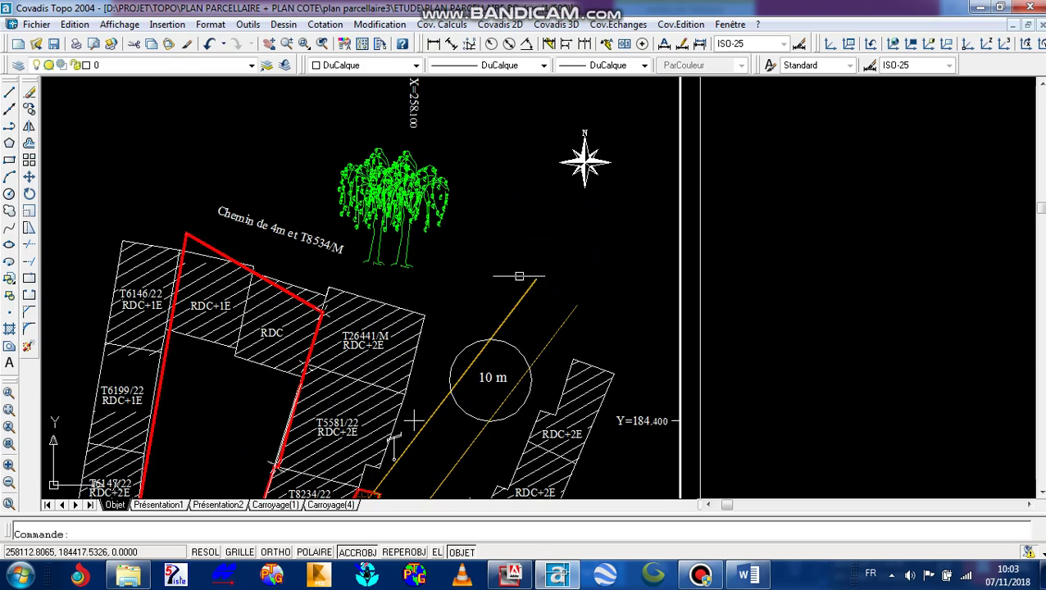
{"action": "scroll", "coordinate": [514, 267], "scroll_direction": "down", "scroll_amount": 5}
{"action": "scroll", "coordinate": [402, 421], "scroll_direction": "up", "scroll_amount": 6}
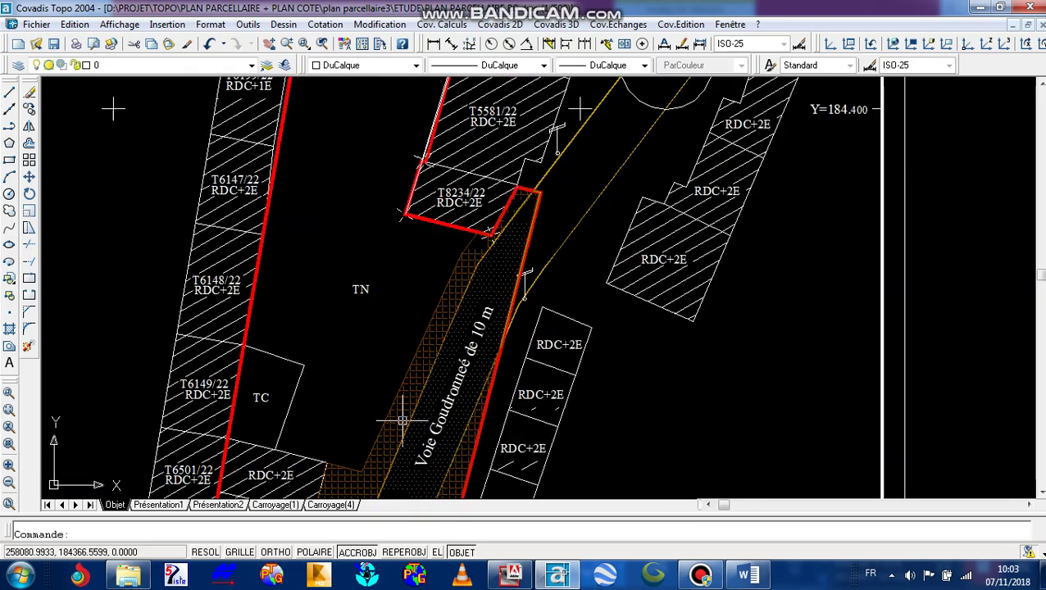
{"action": "scroll", "coordinate": [475, 162], "scroll_direction": "down", "scroll_amount": 5}
{"action": "scroll", "coordinate": [412, 269], "scroll_direction": "up", "scroll_amount": 5}
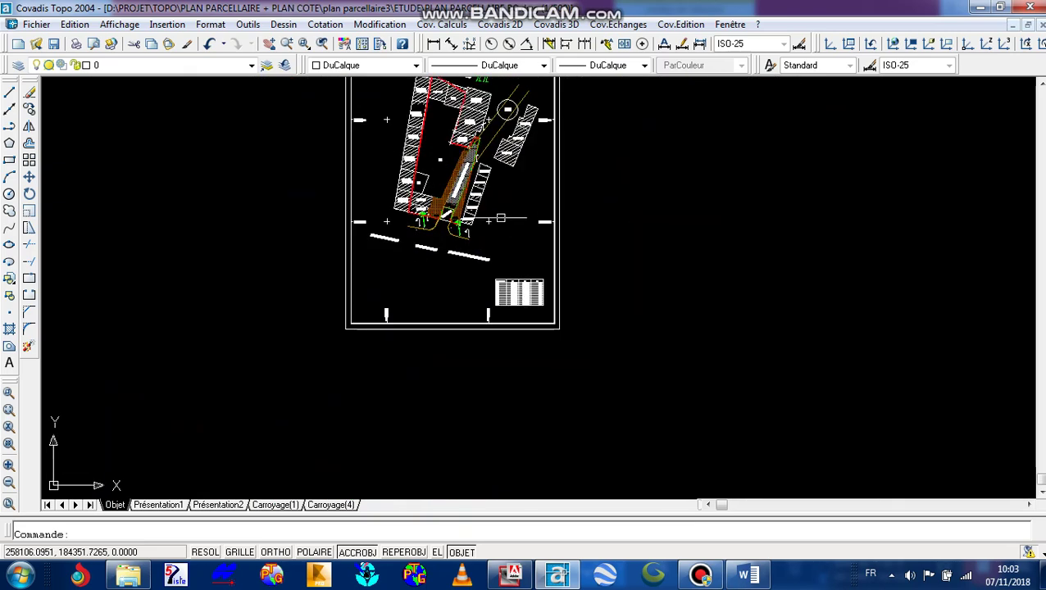
{"action": "scroll", "coordinate": [417, 267], "scroll_direction": "up", "scroll_amount": 3}
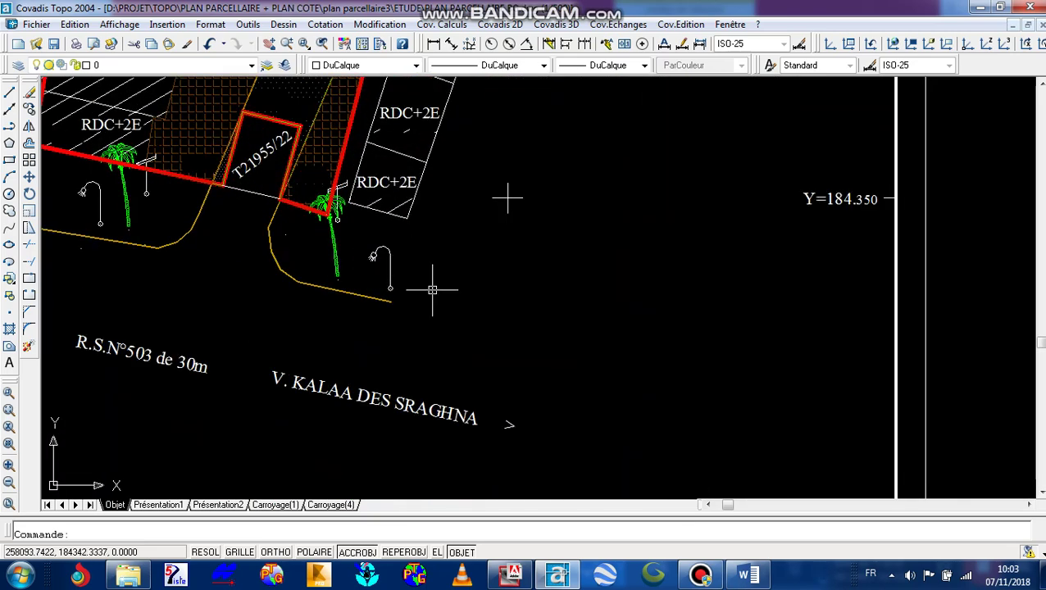
{"action": "scroll", "coordinate": [391, 264], "scroll_direction": "up", "scroll_amount": 1}
{"action": "scroll", "coordinate": [410, 263], "scroll_direction": "down", "scroll_amount": 4}
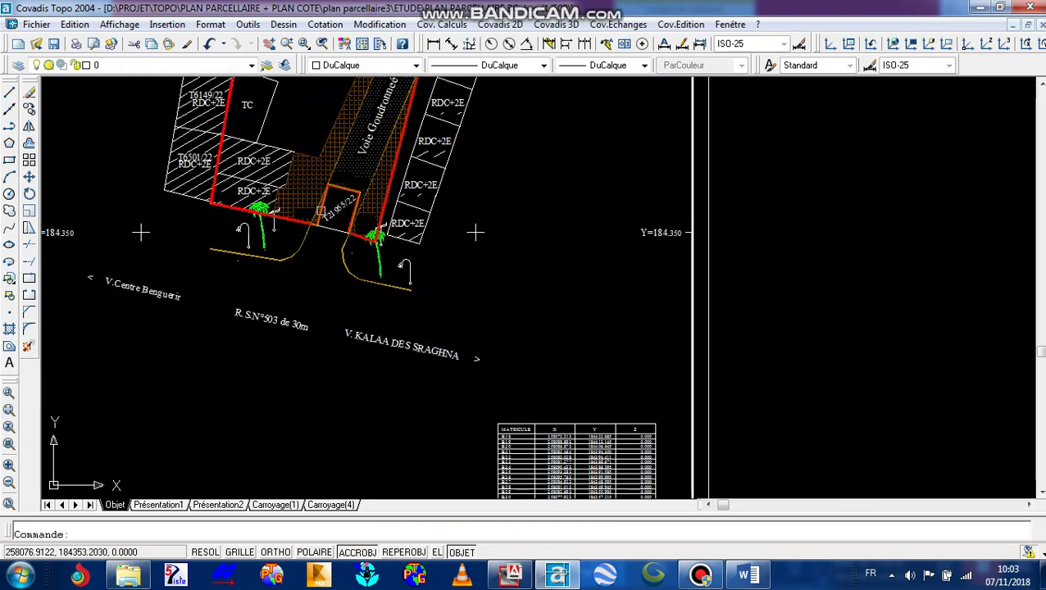
{"action": "scroll", "coordinate": [278, 230], "scroll_direction": "down", "scroll_amount": 2}
{"action": "scroll", "coordinate": [276, 244], "scroll_direction": "down", "scroll_amount": 4}
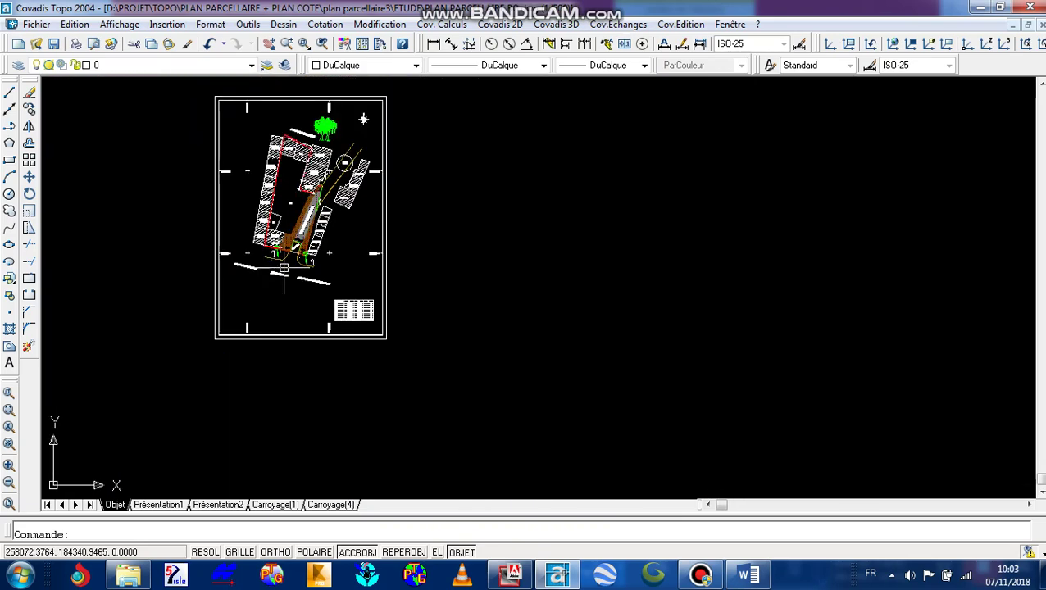
{"action": "scroll", "coordinate": [291, 164], "scroll_direction": "down", "scroll_amount": 2}
{"action": "scroll", "coordinate": [291, 156], "scroll_direction": "up", "scroll_amount": 3}
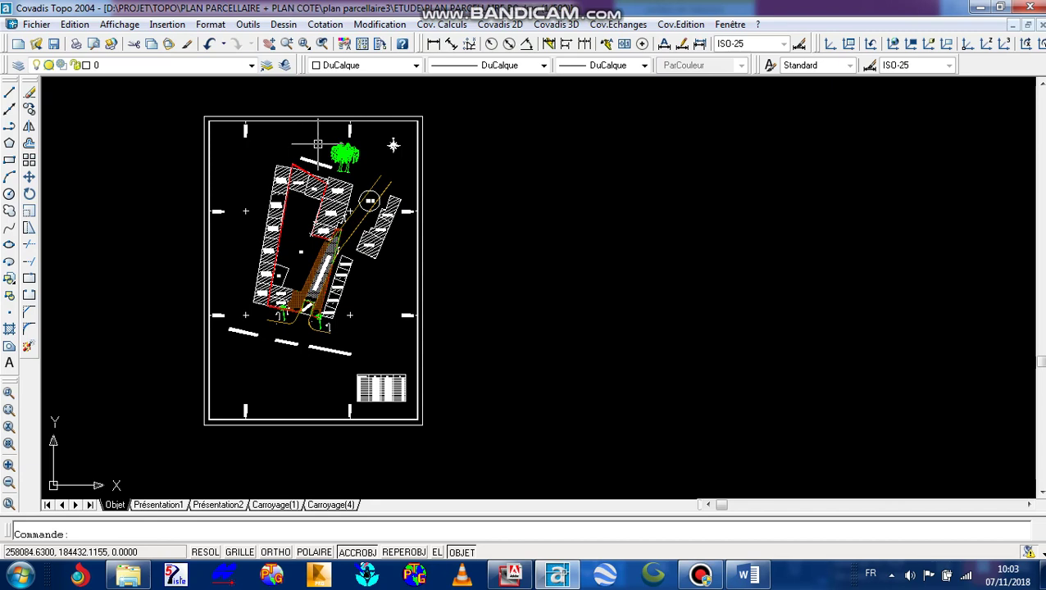
Examine the legend and overall layout of the existing plan sheet located far east of the new frame.
{"action": "scroll", "coordinate": [318, 144], "scroll_direction": "down", "scroll_amount": 5}
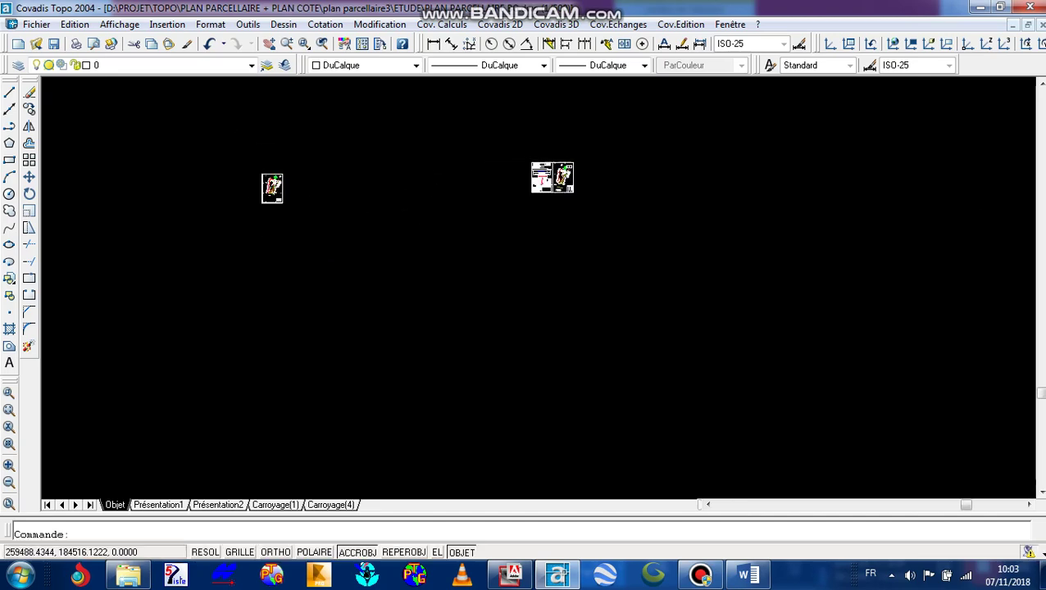
{"action": "scroll", "coordinate": [551, 156], "scroll_direction": "up", "scroll_amount": 5}
{"action": "scroll", "coordinate": [692, 303], "scroll_direction": "up", "scroll_amount": 3}
{"action": "scroll", "coordinate": [606, 90], "scroll_direction": "up", "scroll_amount": 4}
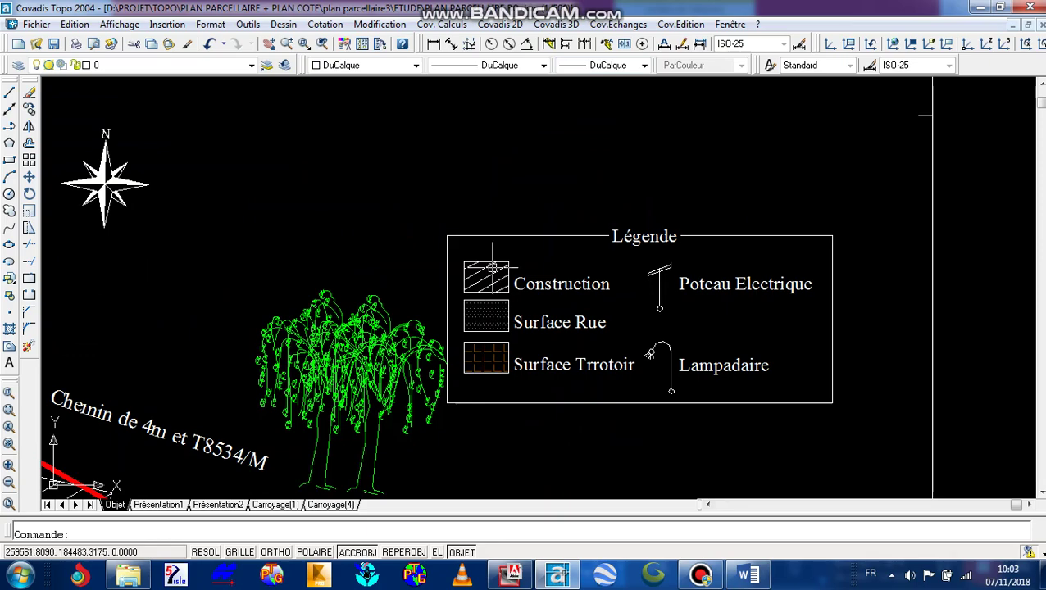
{"action": "scroll", "coordinate": [510, 309], "scroll_direction": "down", "scroll_amount": 1}
{"action": "scroll", "coordinate": [459, 327], "scroll_direction": "down", "scroll_amount": 1}
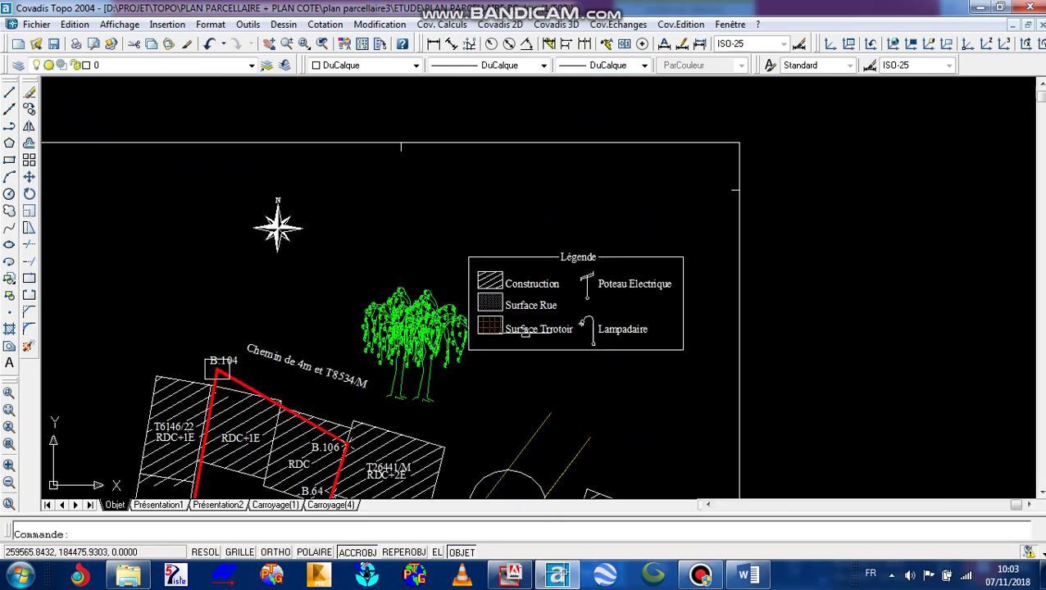
{"action": "scroll", "coordinate": [537, 332], "scroll_direction": "up", "scroll_amount": 2}
{"action": "scroll", "coordinate": [738, 246], "scroll_direction": "down", "scroll_amount": 5}
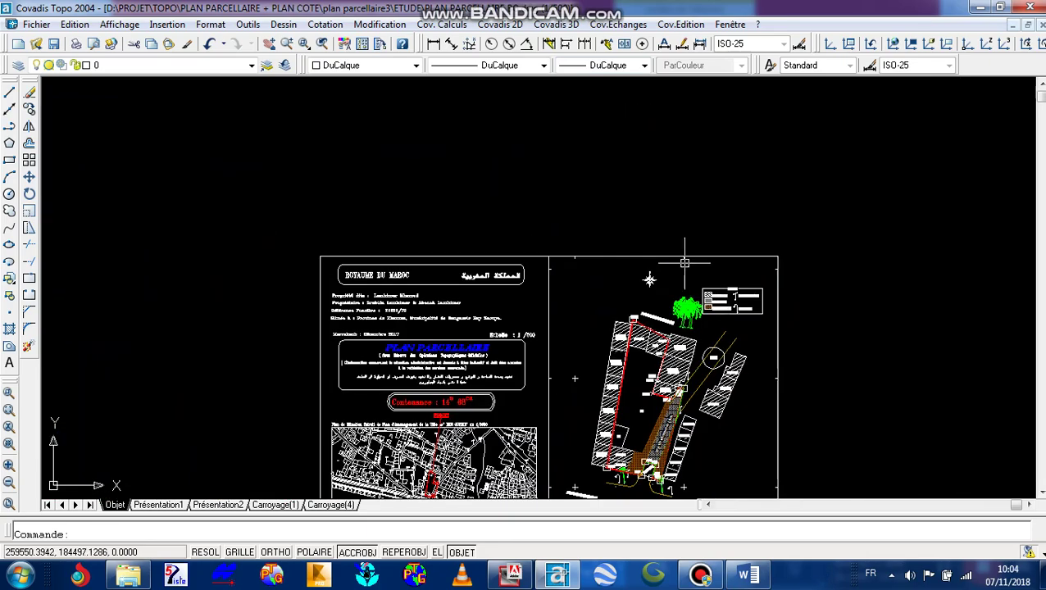
Examine the existing sheet's parcel drawing and the coordinates table in its southeast corner.
{"action": "scroll", "coordinate": [728, 293], "scroll_direction": "down", "scroll_amount": 4}
{"action": "scroll", "coordinate": [652, 336], "scroll_direction": "up", "scroll_amount": 3}
{"action": "scroll", "coordinate": [621, 266], "scroll_direction": "up", "scroll_amount": 4}
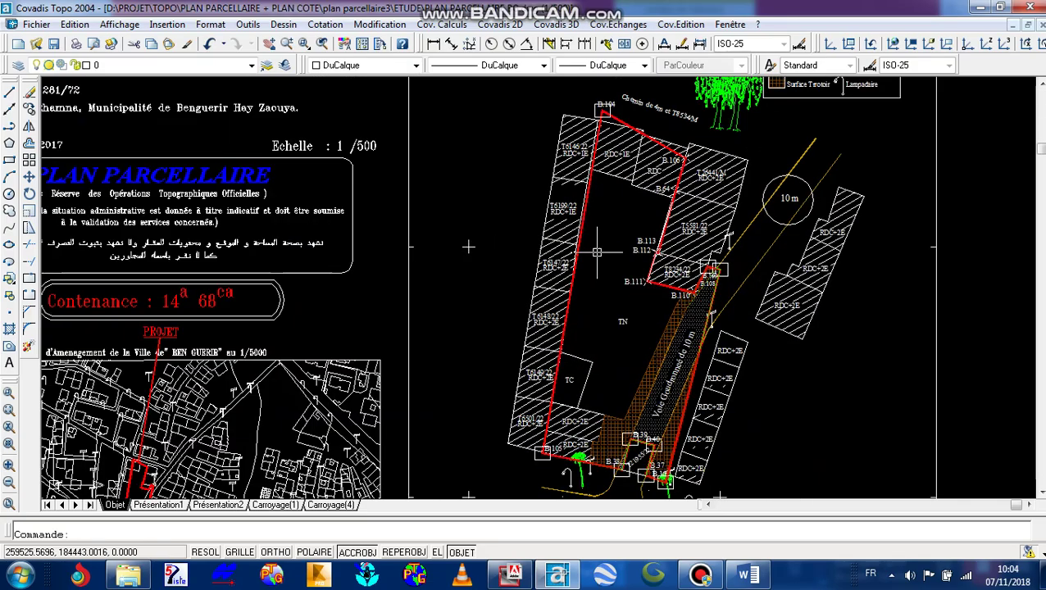
{"action": "scroll", "coordinate": [588, 266], "scroll_direction": "down", "scroll_amount": 5}
{"action": "scroll", "coordinate": [635, 339], "scroll_direction": "up", "scroll_amount": 6}
{"action": "scroll", "coordinate": [629, 369], "scroll_direction": "up", "scroll_amount": 4}
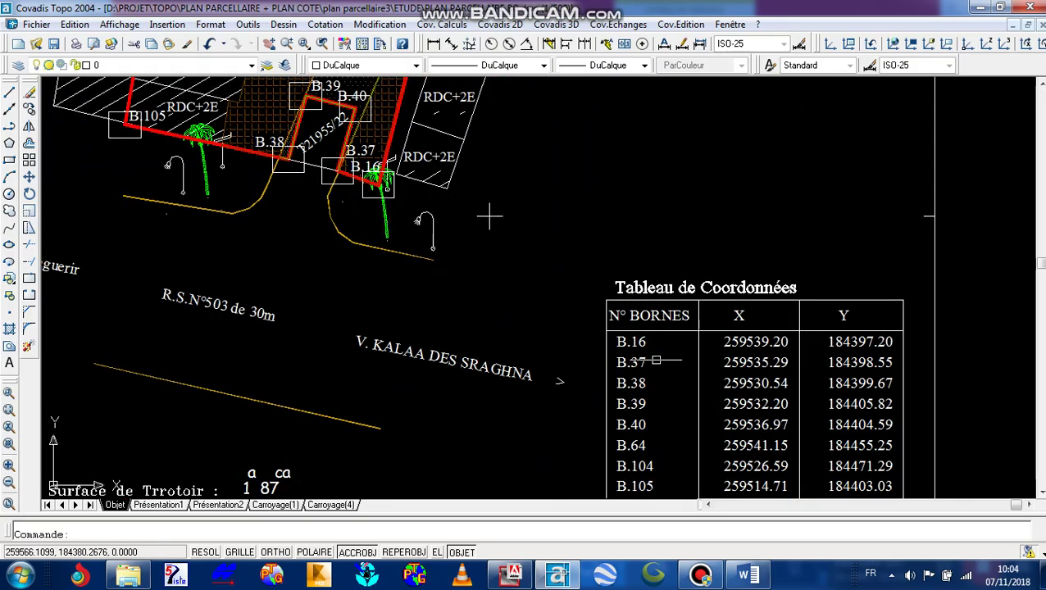
{"action": "scroll", "coordinate": [657, 299], "scroll_direction": "down", "scroll_amount": 5}
{"action": "scroll", "coordinate": [559, 233], "scroll_direction": "up", "scroll_amount": 3}
{"action": "scroll", "coordinate": [259, 348], "scroll_direction": "down", "scroll_amount": 5}
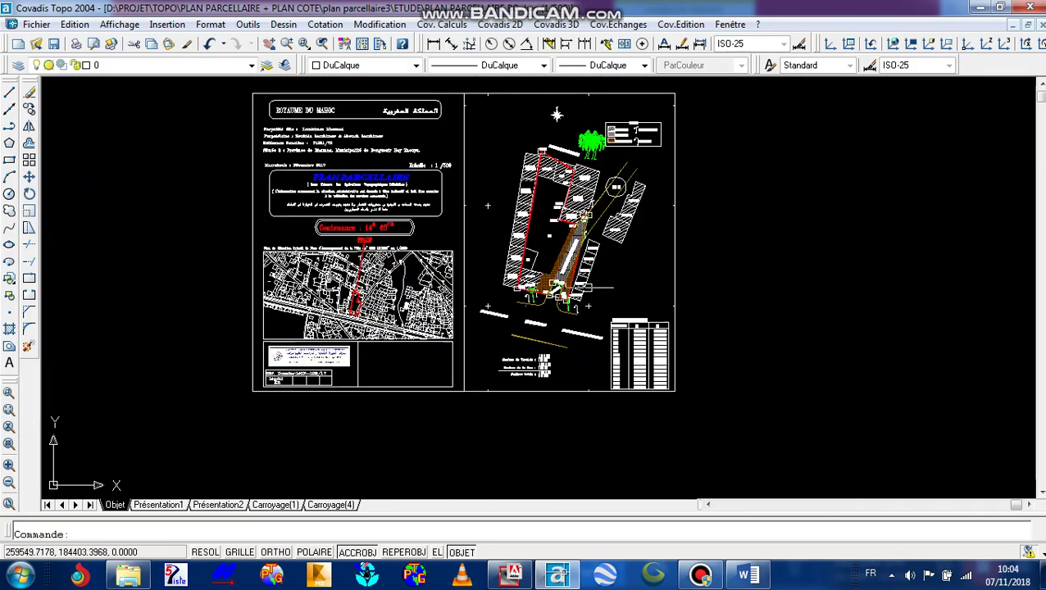
Inspect the boundary markers around the red parcel outline, from B.106, B.64 and B.104 down to B.105 and B.16.
{"action": "scroll", "coordinate": [277, 310], "scroll_direction": "up", "scroll_amount": 5}
{"action": "scroll", "coordinate": [636, 161], "scroll_direction": "up", "scroll_amount": 3}
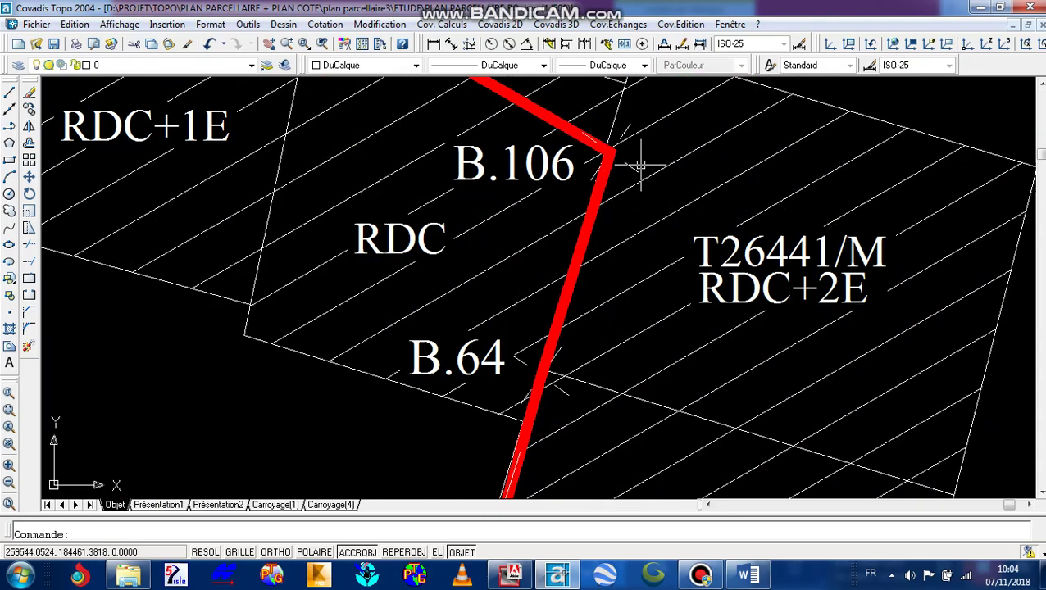
{"action": "scroll", "coordinate": [635, 168], "scroll_direction": "down", "scroll_amount": 5}
{"action": "scroll", "coordinate": [537, 146], "scroll_direction": "up", "scroll_amount": 4}
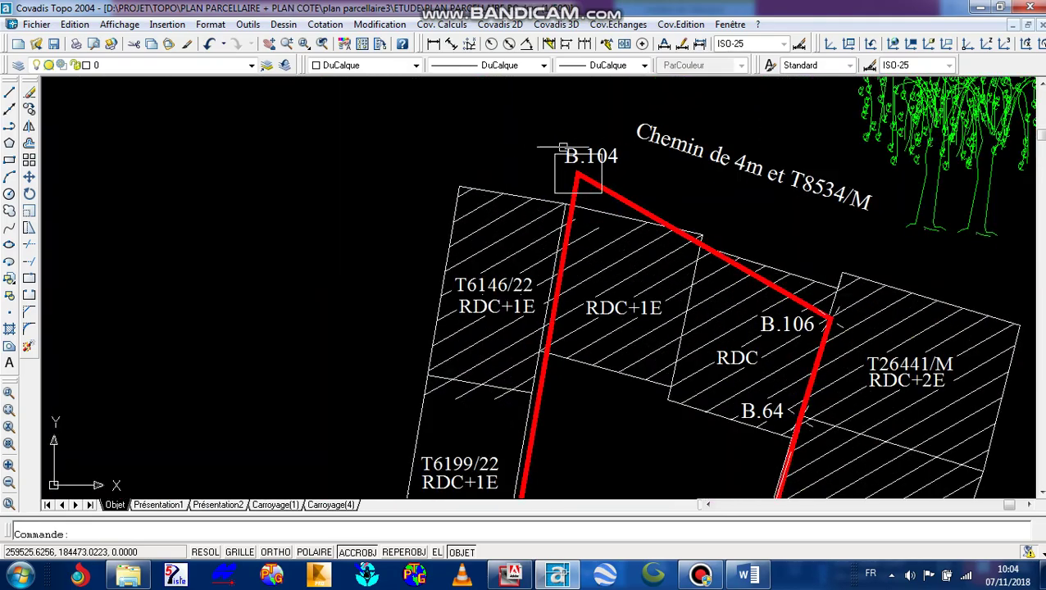
{"action": "scroll", "coordinate": [559, 161], "scroll_direction": "down", "scroll_amount": 6}
{"action": "scroll", "coordinate": [604, 259], "scroll_direction": "up", "scroll_amount": 3}
{"action": "scroll", "coordinate": [480, 412], "scroll_direction": "up", "scroll_amount": 1}
{"action": "scroll", "coordinate": [468, 413], "scroll_direction": "up", "scroll_amount": 3}
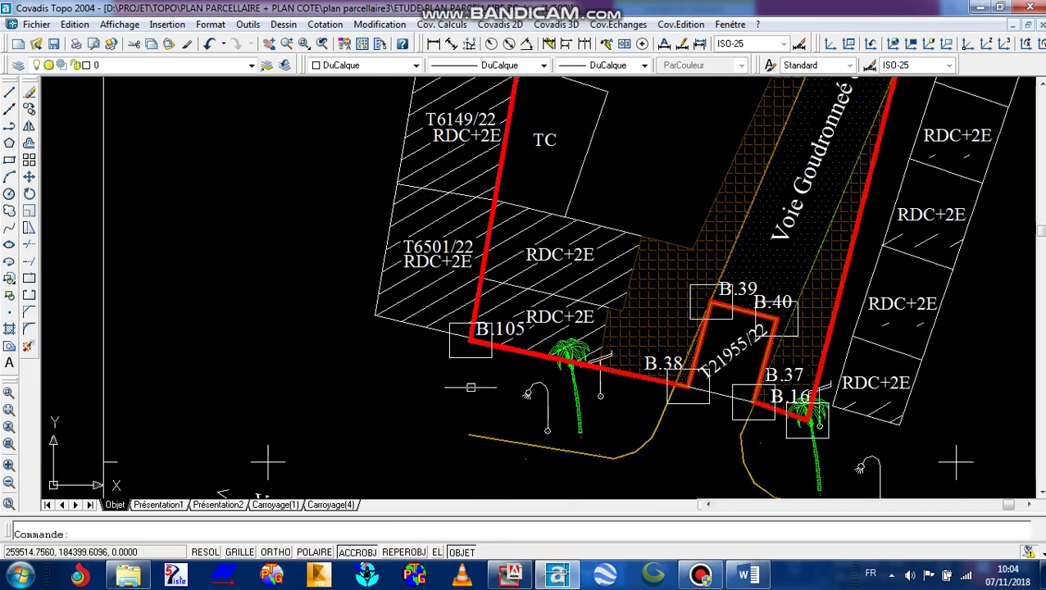
{"action": "scroll", "coordinate": [468, 387], "scroll_direction": "down", "scroll_amount": 5}
{"action": "scroll", "coordinate": [591, 393], "scroll_direction": "up", "scroll_amount": 3}
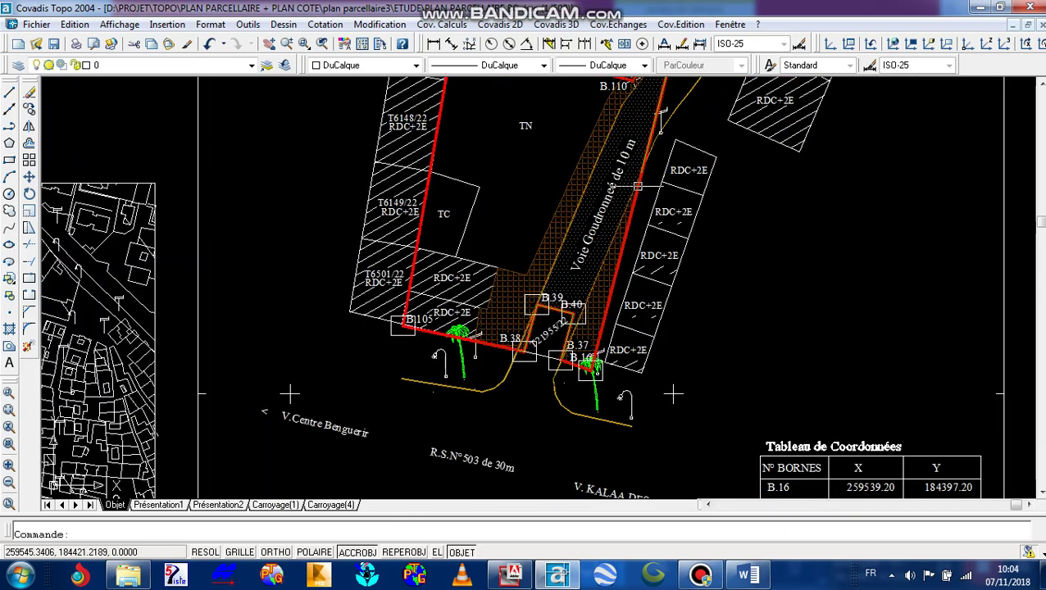
Read the sidewalk, street and total surface area lines below the road on the existing sheet.
{"action": "scroll", "coordinate": [639, 170], "scroll_direction": "down", "scroll_amount": 5}
{"action": "scroll", "coordinate": [637, 282], "scroll_direction": "up", "scroll_amount": 5}
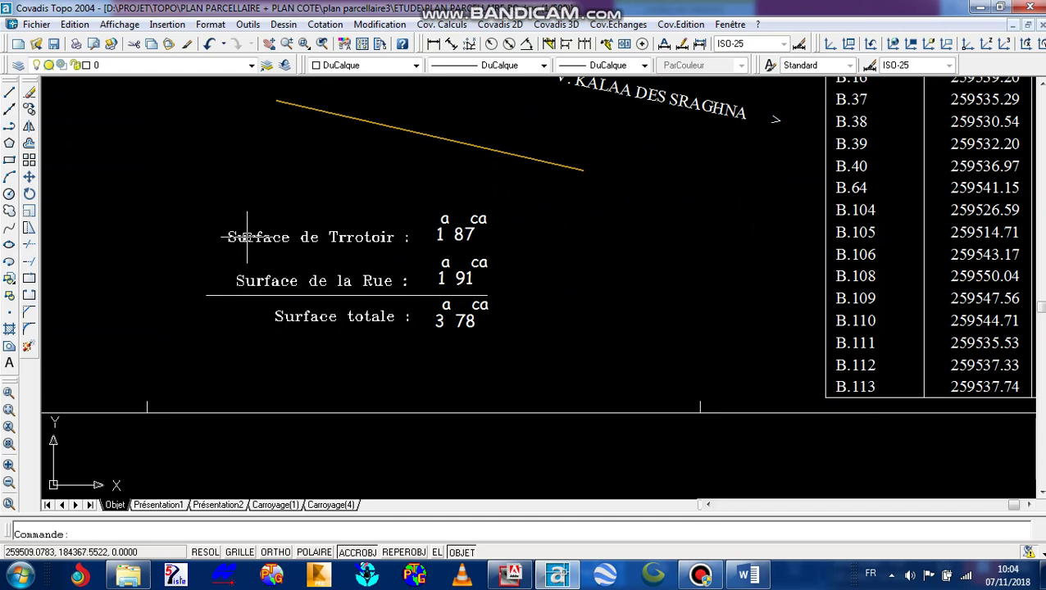
{"action": "scroll", "coordinate": [256, 210], "scroll_direction": "up", "scroll_amount": 2}
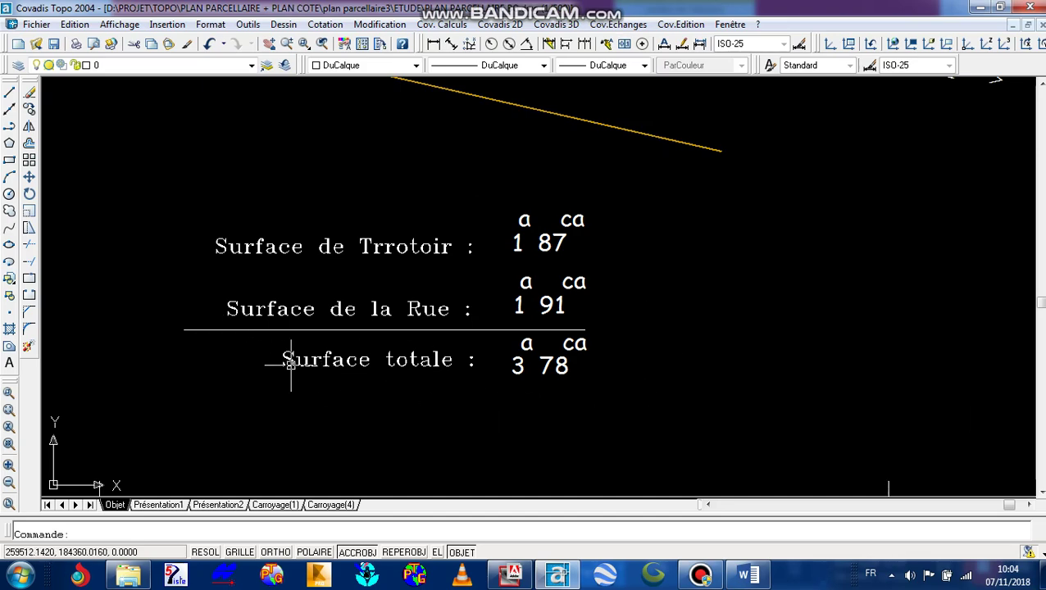
{"action": "scroll", "coordinate": [509, 345], "scroll_direction": "up", "scroll_amount": 3}
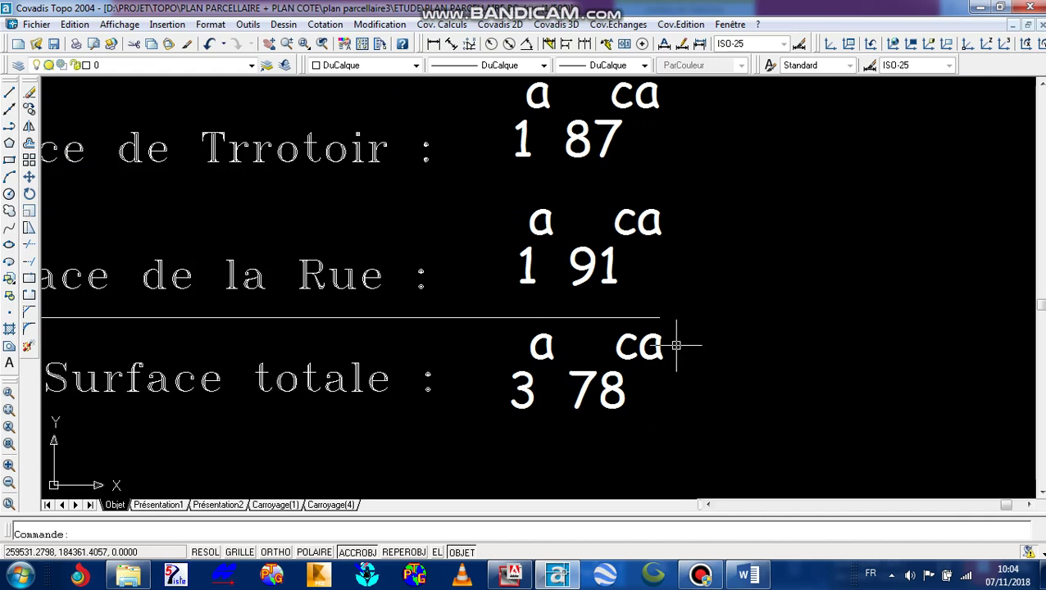
{"action": "scroll", "coordinate": [676, 345], "scroll_direction": "down", "scroll_amount": 2}
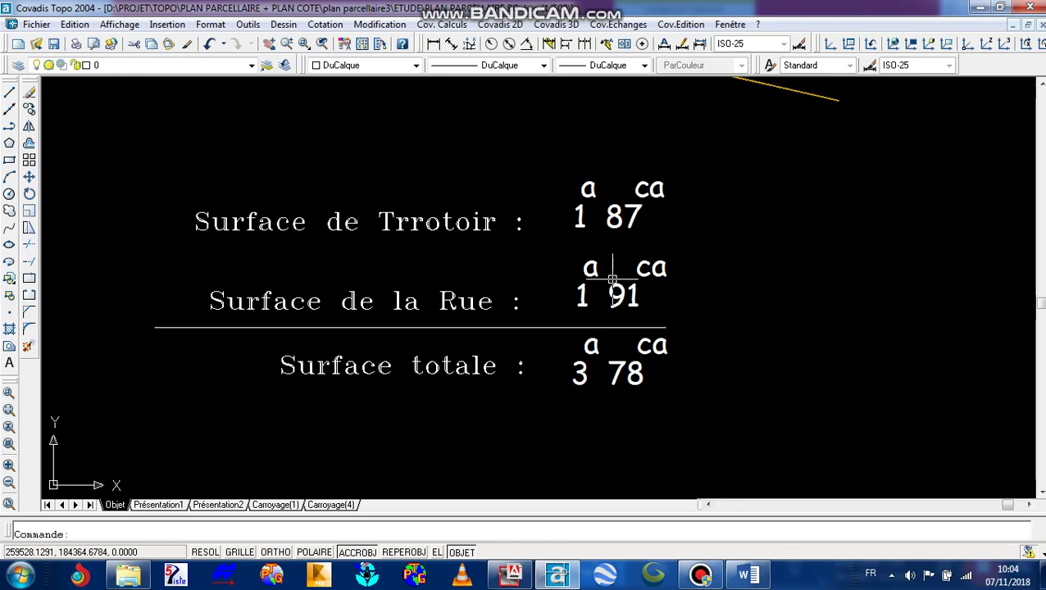
Review the existing sheet's overall layout, including the title block, scale, contenance and situation plan.
{"action": "scroll", "coordinate": [613, 280], "scroll_direction": "down", "scroll_amount": 5}
{"action": "scroll", "coordinate": [574, 270], "scroll_direction": "up", "scroll_amount": 2}
{"action": "scroll", "coordinate": [581, 256], "scroll_direction": "down", "scroll_amount": 3}
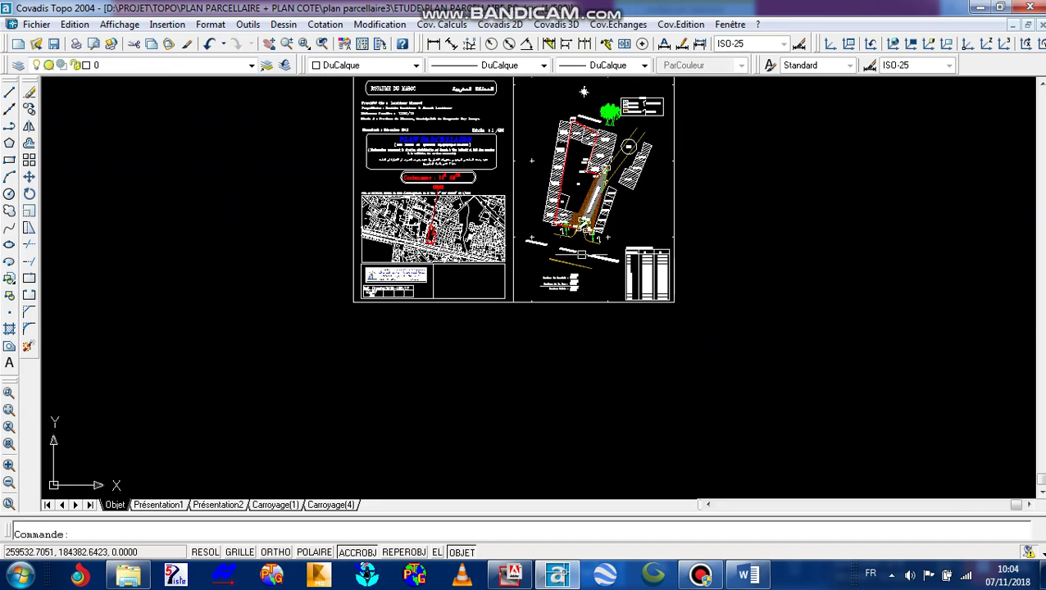
{"action": "scroll", "coordinate": [457, 79], "scroll_direction": "up", "scroll_amount": 5}
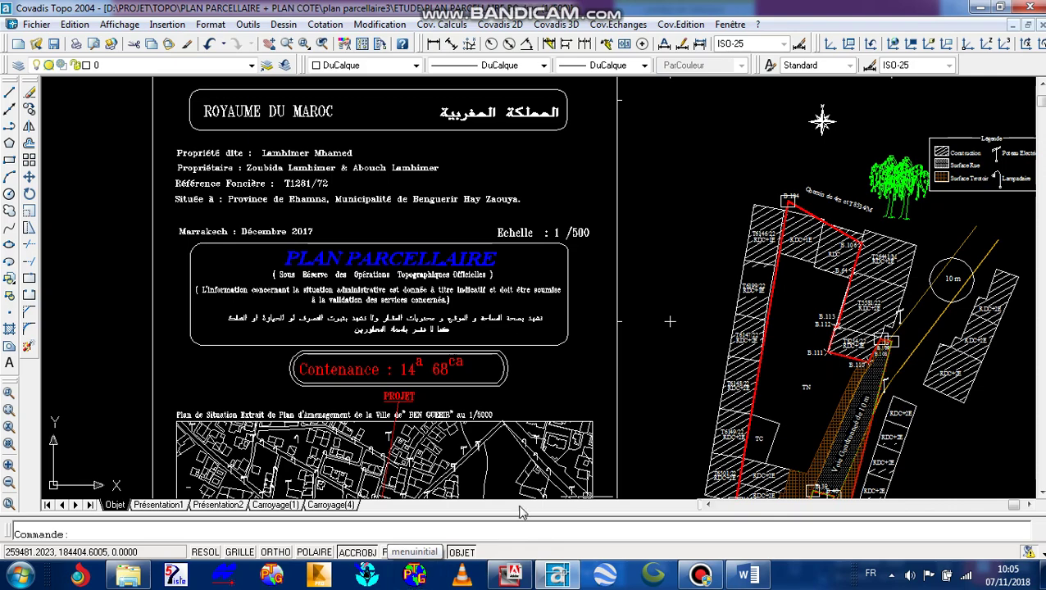
{"action": "scroll", "coordinate": [719, 221], "scroll_direction": "down", "scroll_amount": 5}
{"action": "scroll", "coordinate": [763, 419], "scroll_direction": "up", "scroll_amount": 2}
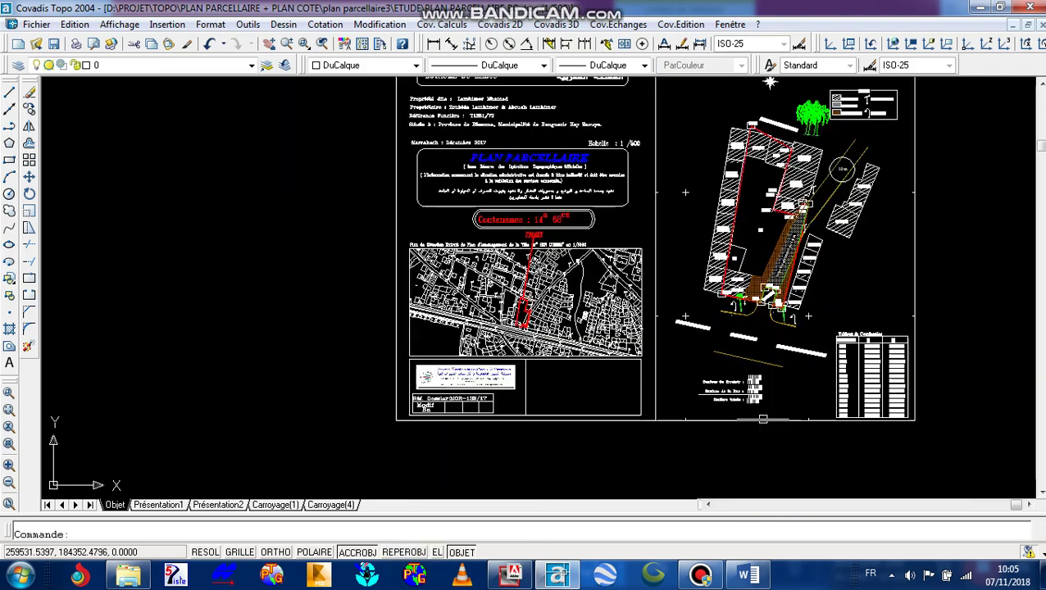
{"action": "scroll", "coordinate": [763, 419], "scroll_direction": "up", "scroll_amount": 3}
{"action": "scroll", "coordinate": [589, 395], "scroll_direction": "down", "scroll_amount": 5}
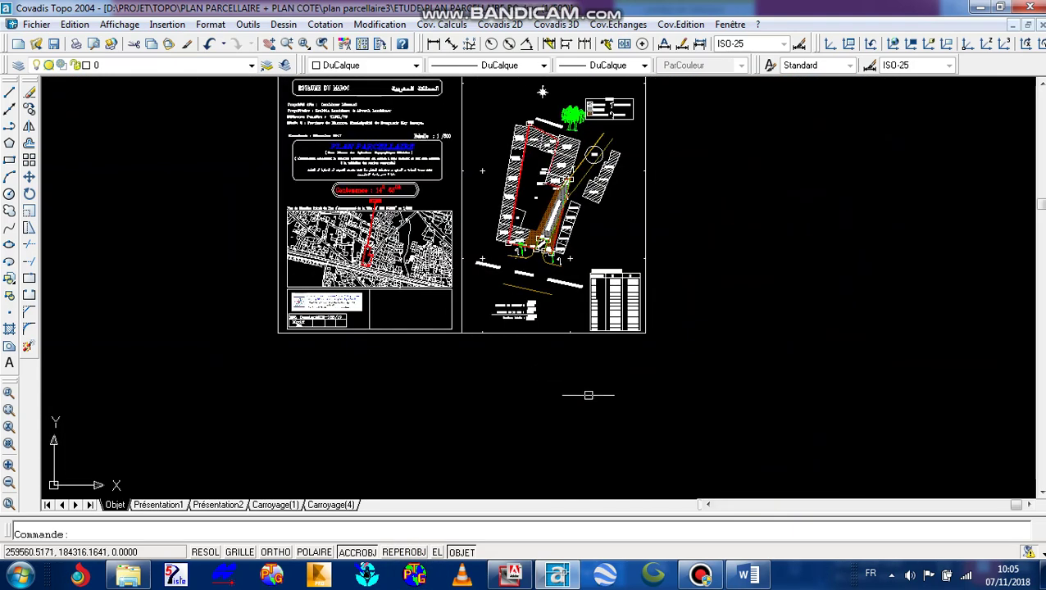